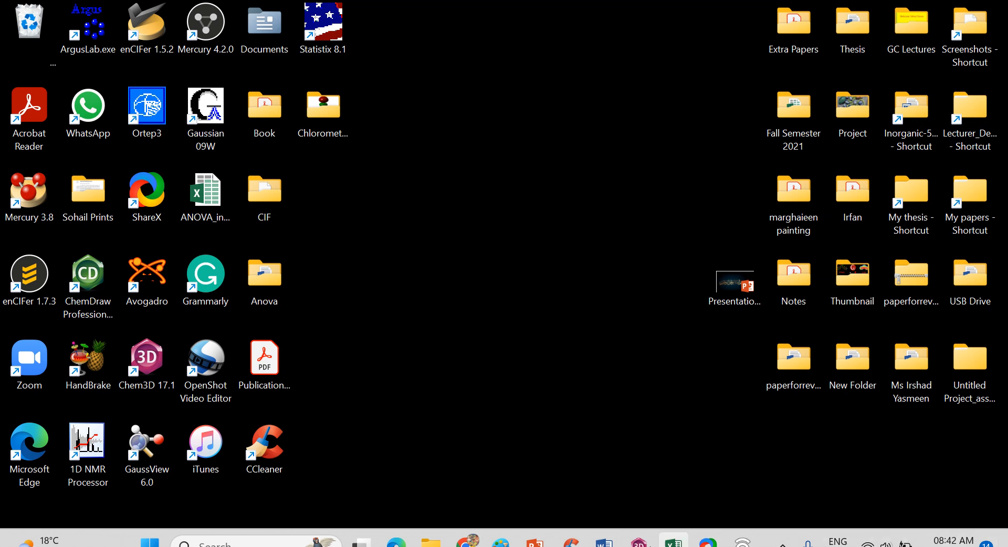
Examine the DFT and EXP columns for bond lengths, bond angles and torsion angles in the supporting-information Word document.
mouse_move(604, 542)
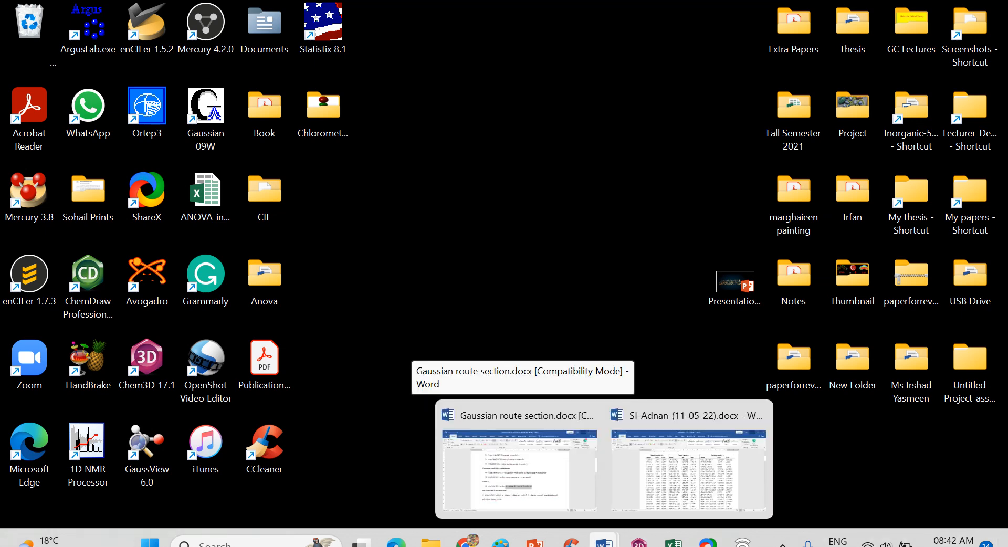
left_click(661, 496)
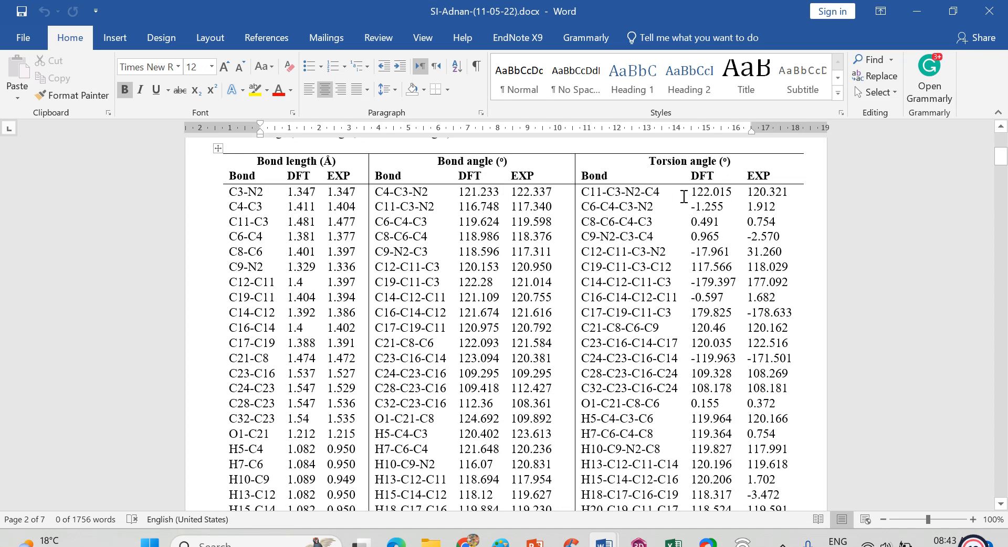
left_click(302, 191)
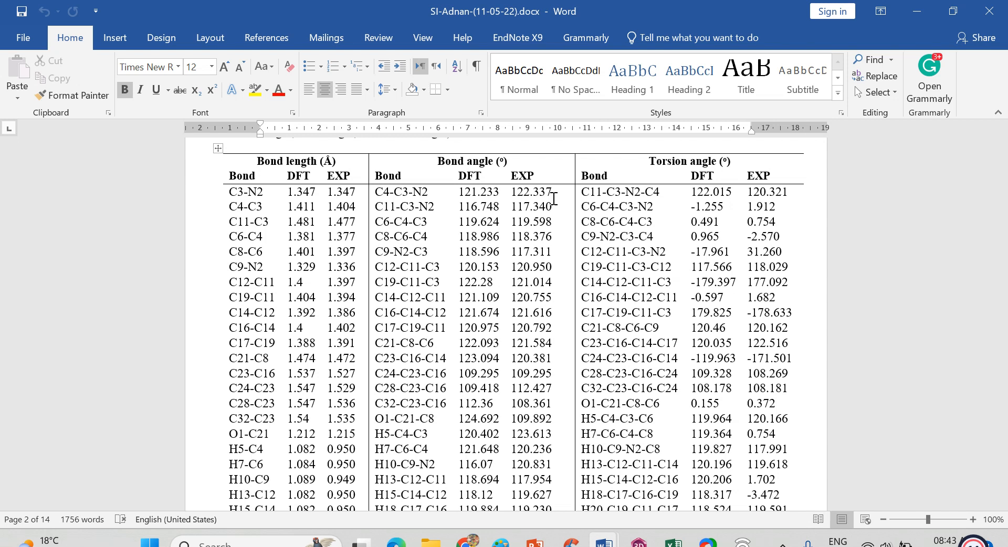
left_click(920, 20)
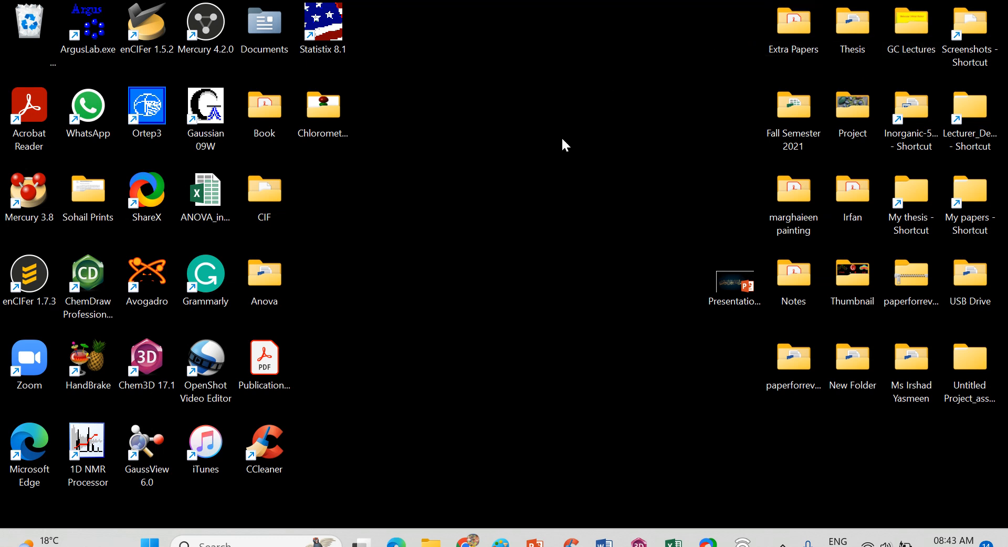
Open the Chloromethan folder from the desktop.
double_click(340, 109)
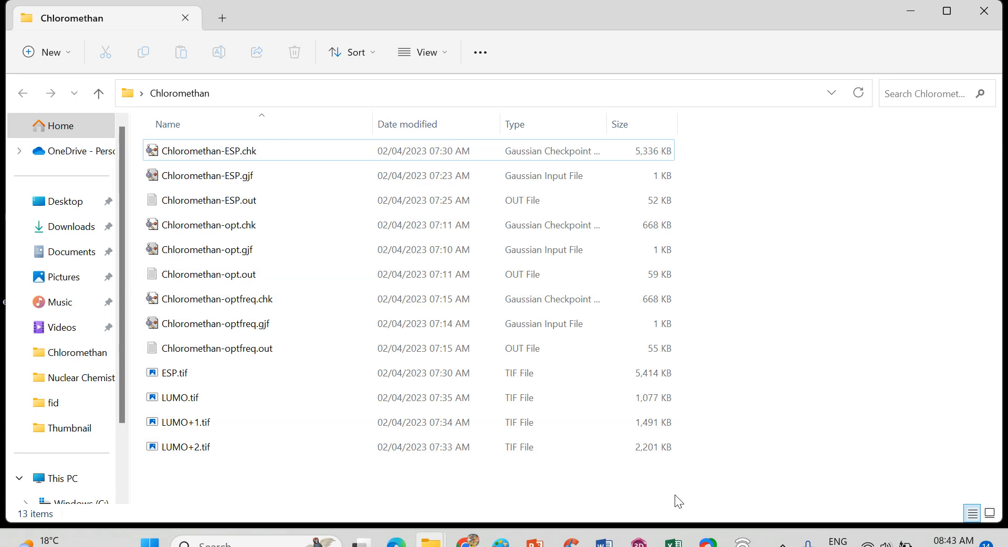
Switch to the Chem3D window with Untitled-3 and try to open Chloromethan-optfreq.out from the desktop's Chloromethan folder.
mouse_move(639, 540)
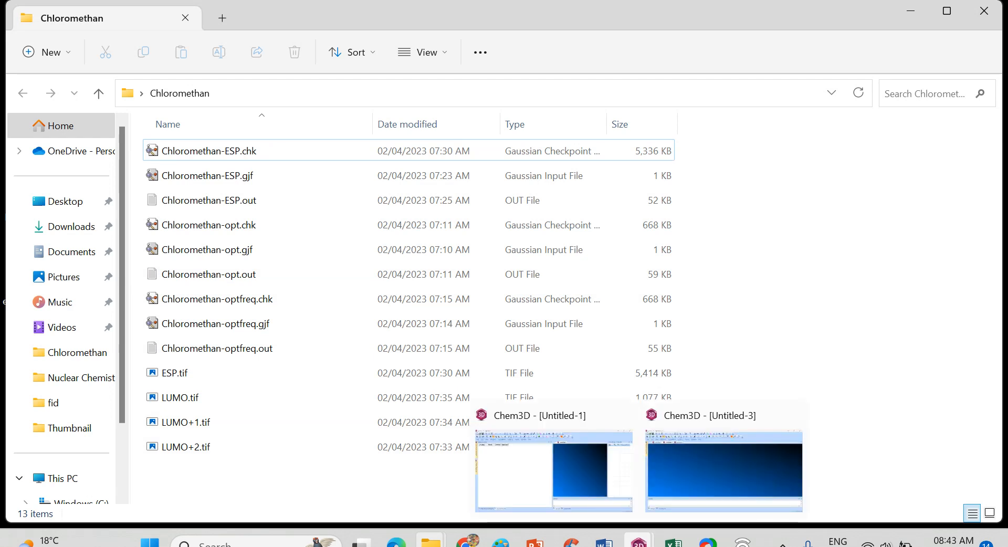
left_click(685, 464)
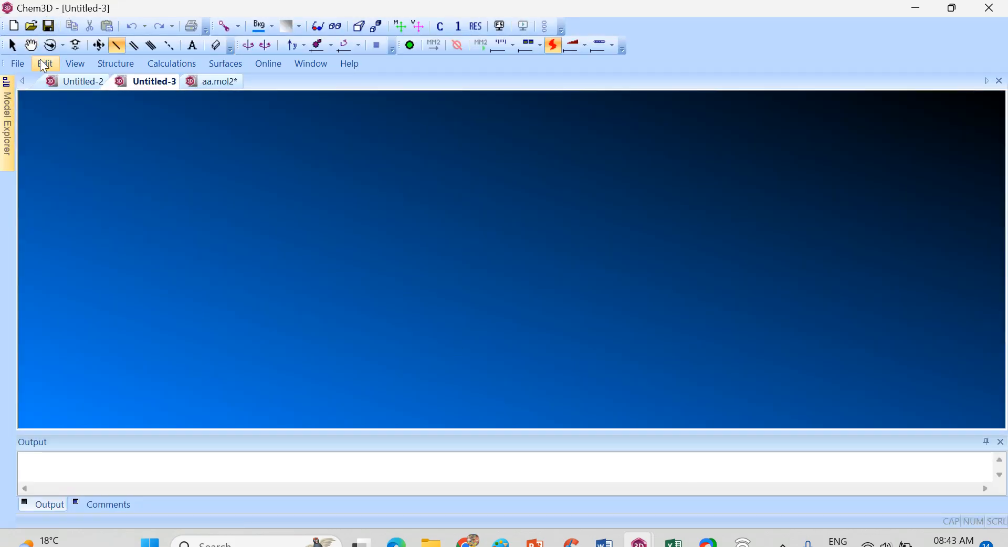
left_click(24, 63)
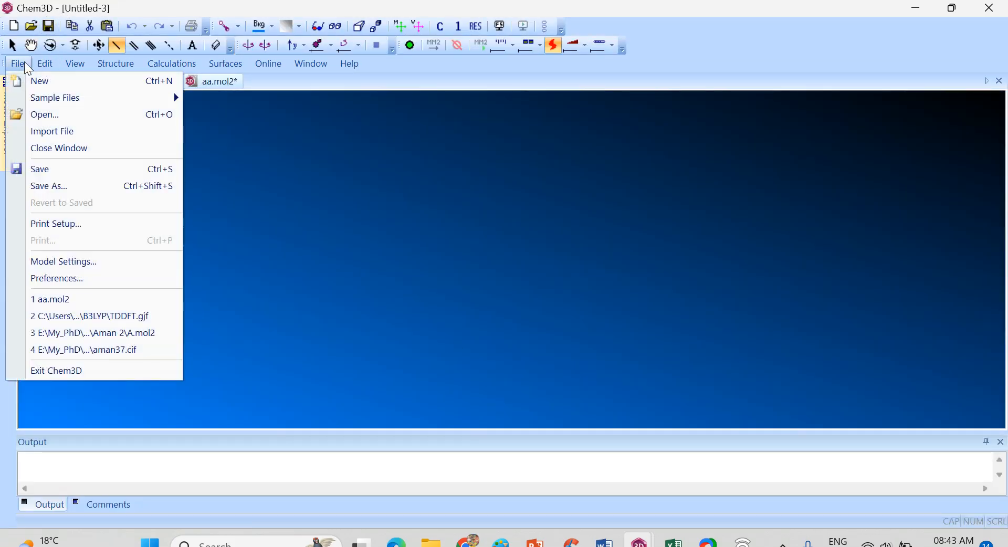
left_click(35, 114)
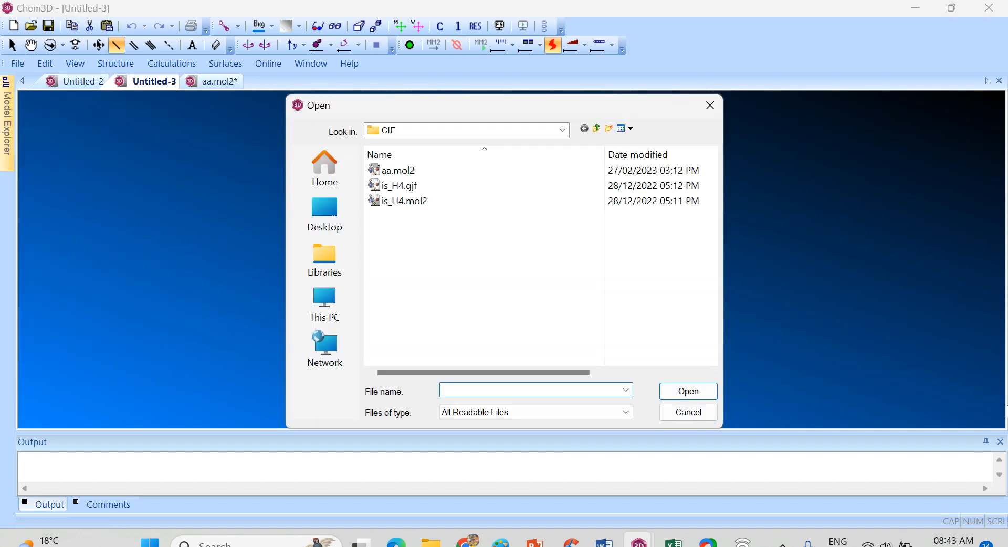
left_click(599, 129)
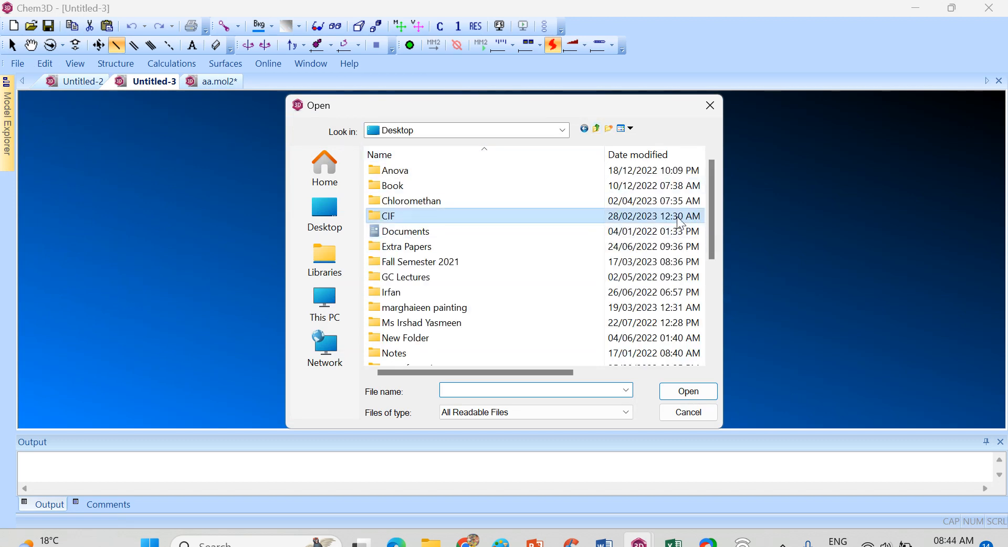
double_click(422, 202)
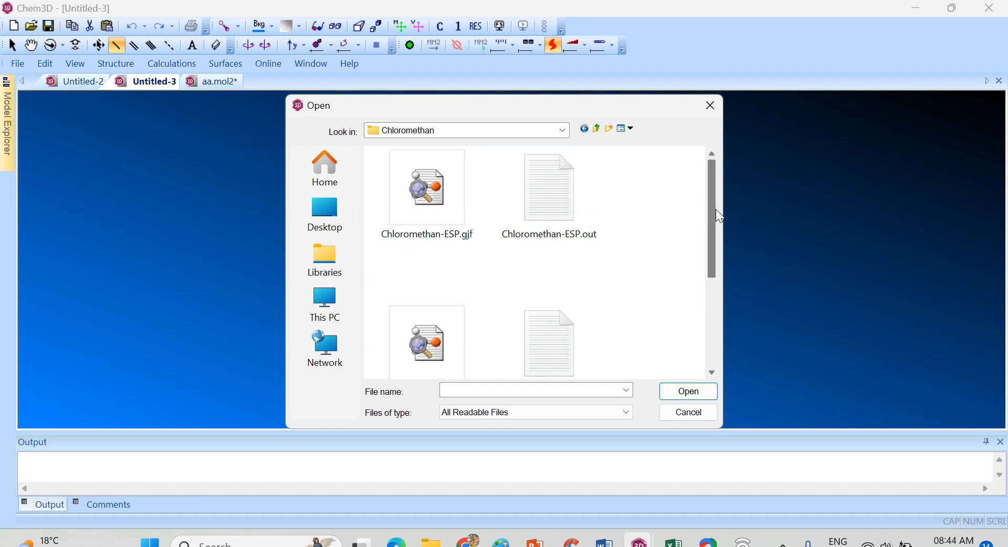
left_click_drag(716, 210, 702, 329)
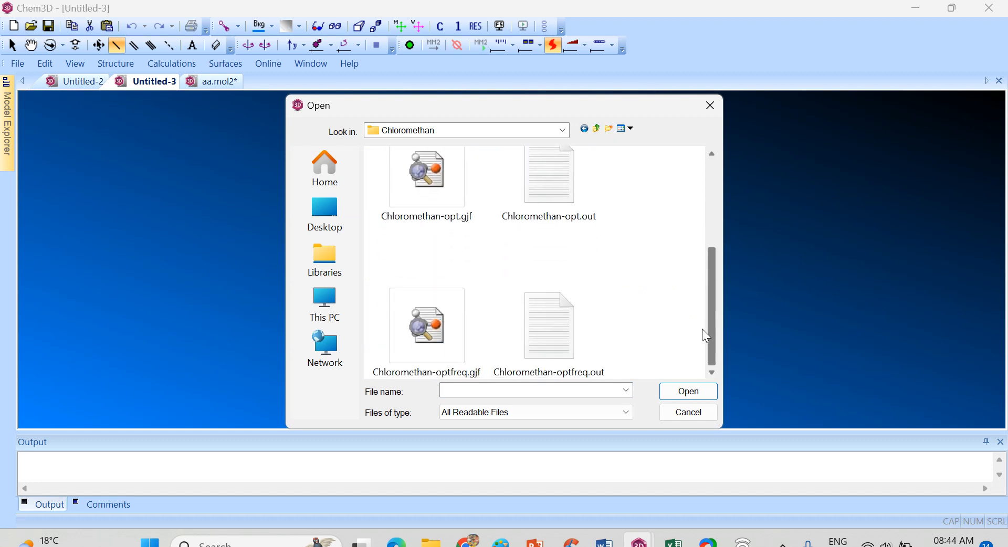
left_click(574, 341)
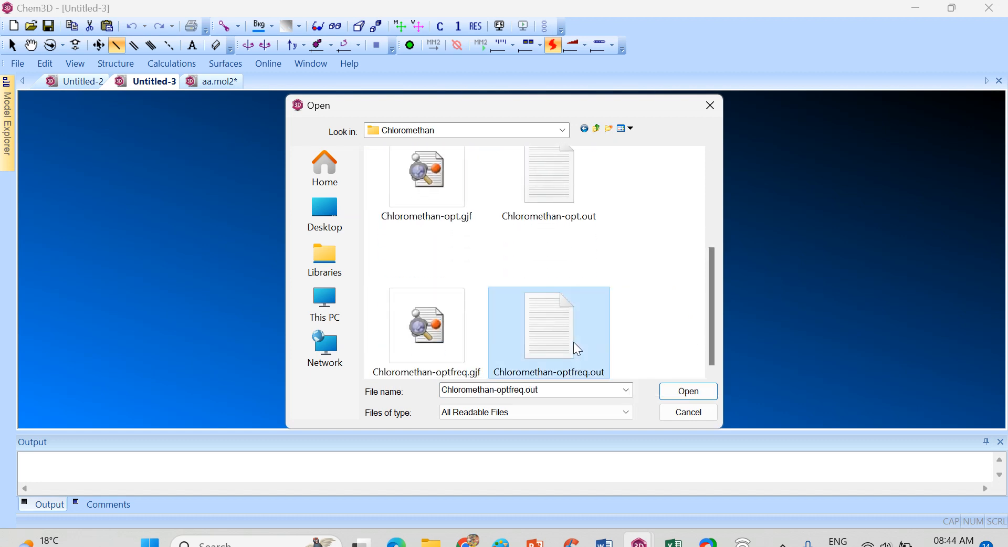
left_click(699, 402)
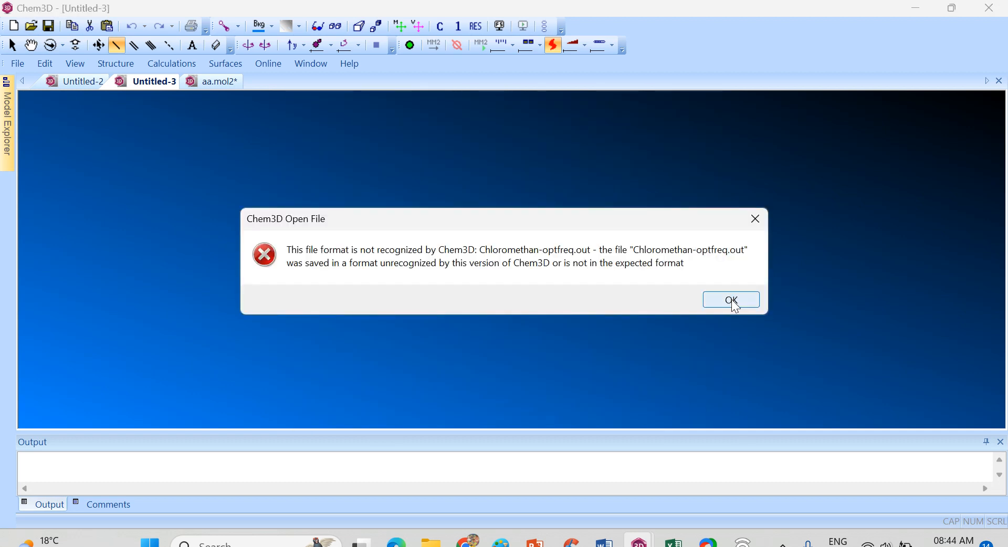
left_click(732, 300)
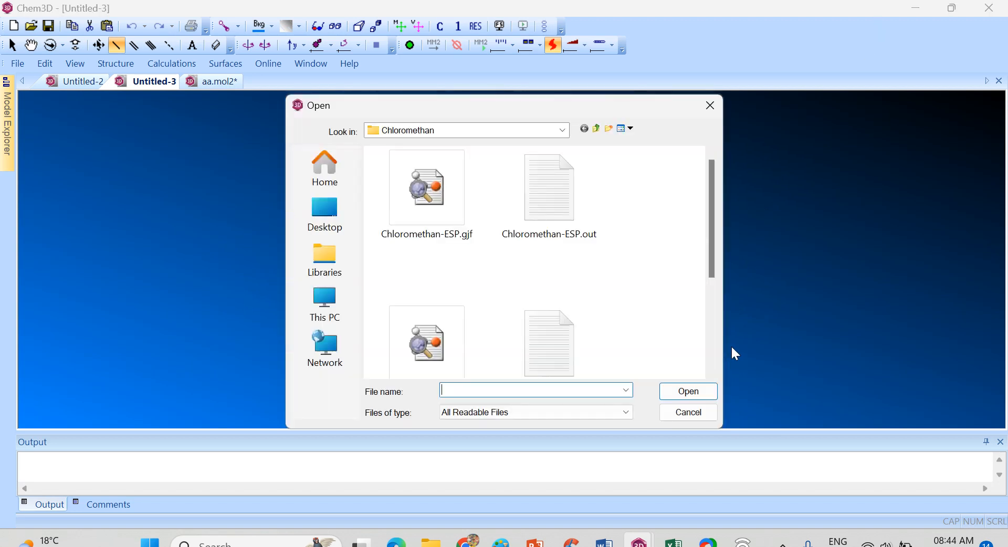
left_click(709, 105)
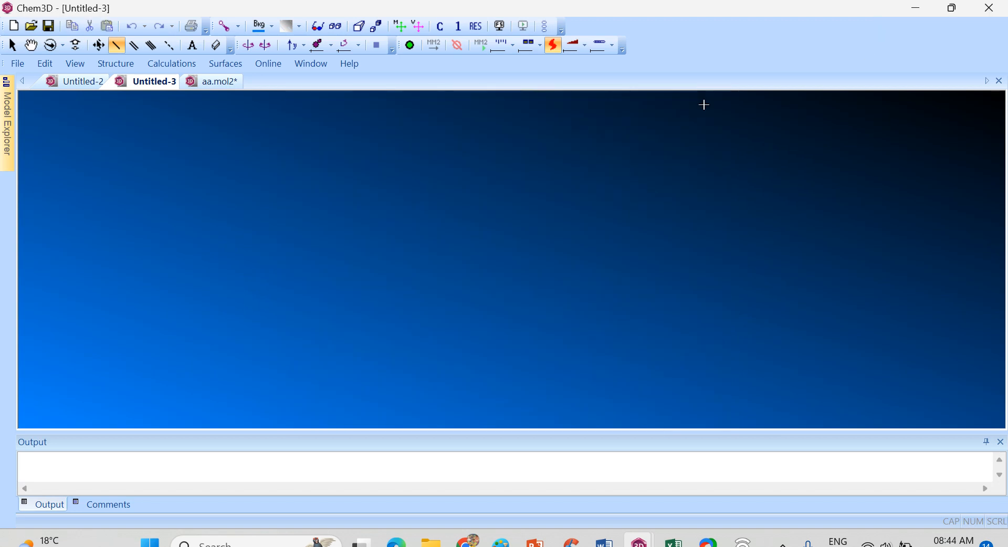
left_click(919, 8)
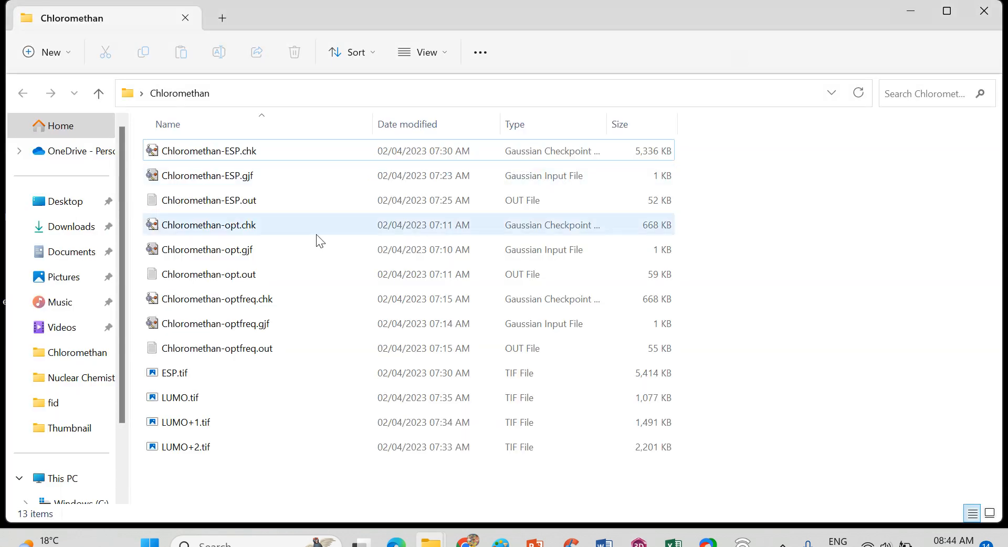
left_click(245, 358)
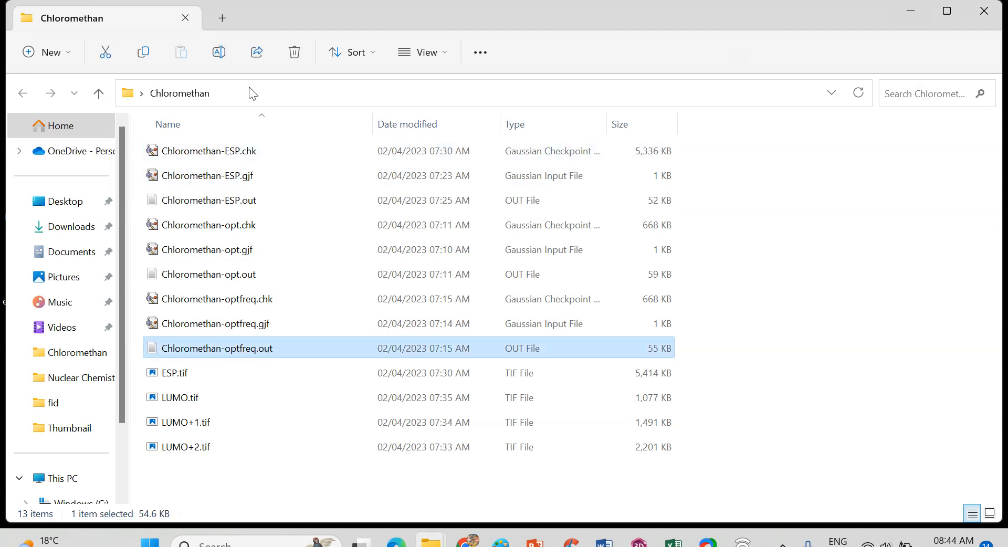
left_click(219, 52)
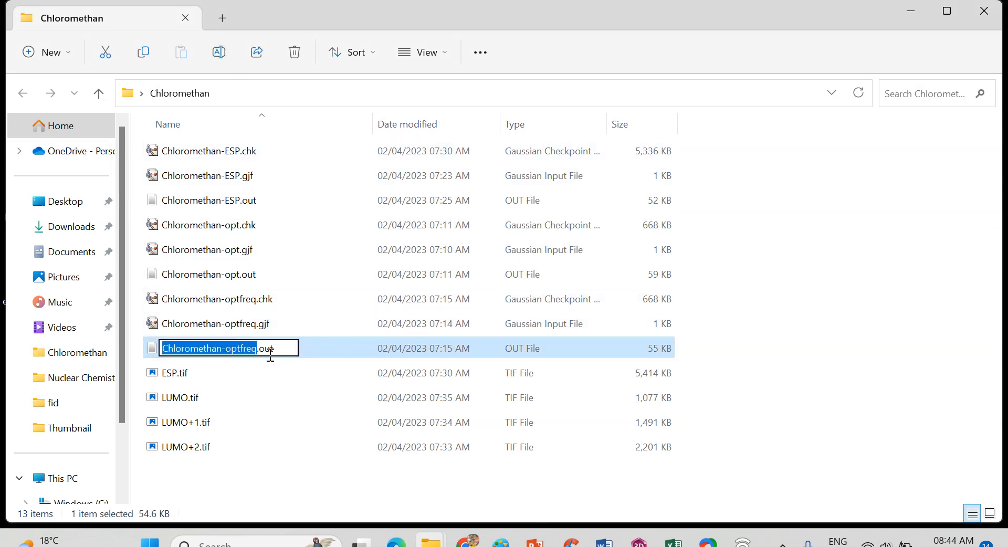
left_click(257, 372)
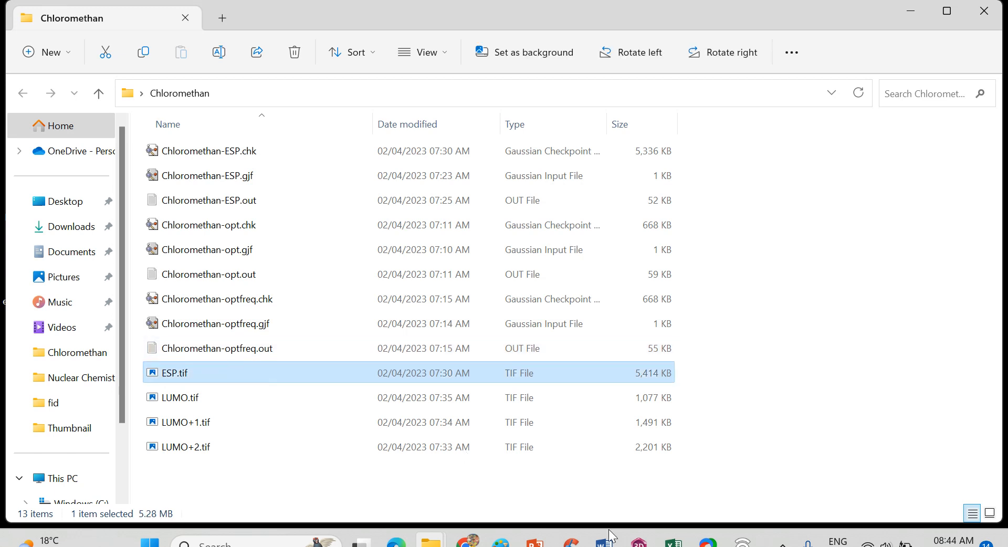
Open Chloromethan-optfreq.out from the Chloromethan folder in GaussView.
left_click(238, 354)
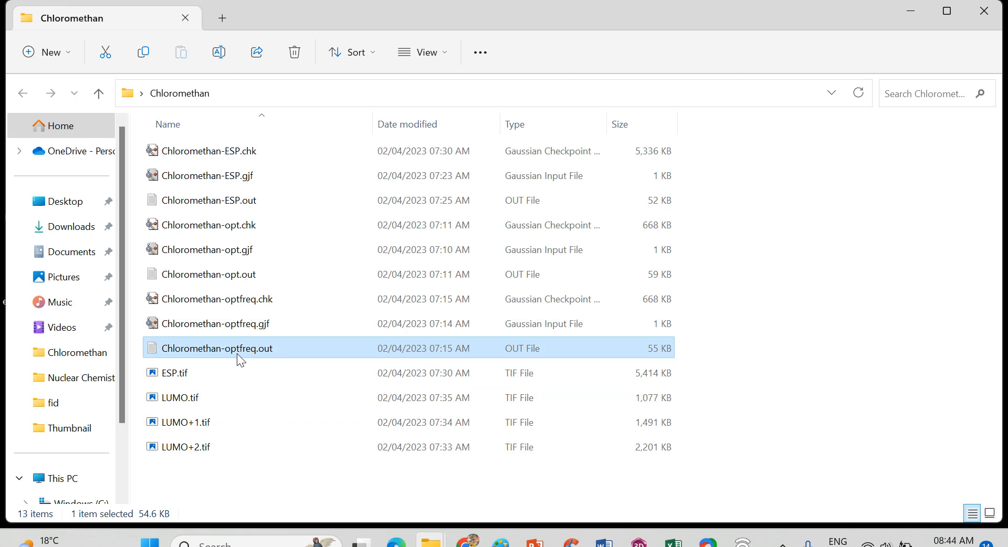
right_click(238, 354)
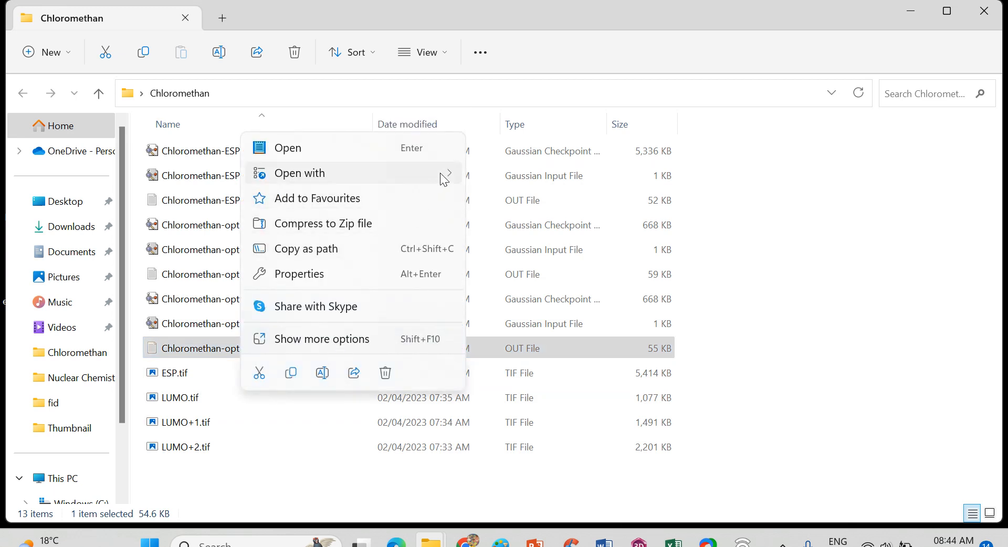
mouse_move(441, 174)
left_click(520, 197)
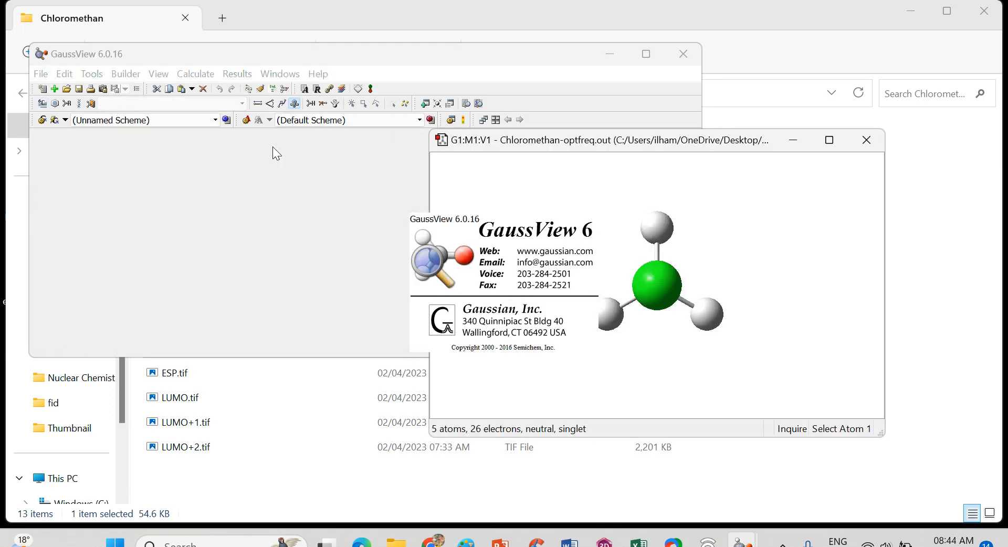
Save the structure as Chloromethan-optfreq.mol2 in Sybyl Mol2 format in the Chloromethan folder, and close the structure window.
left_click(41, 73)
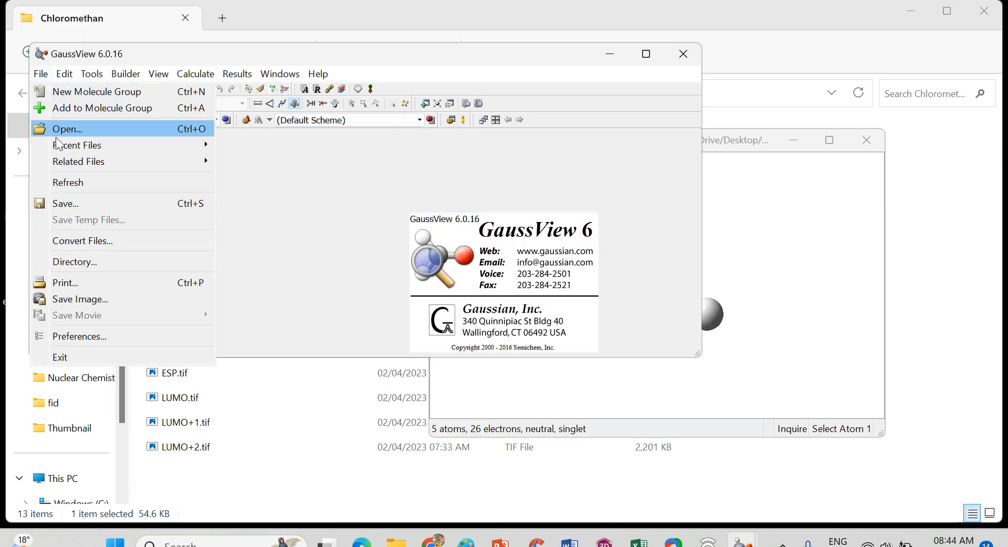
left_click(58, 203)
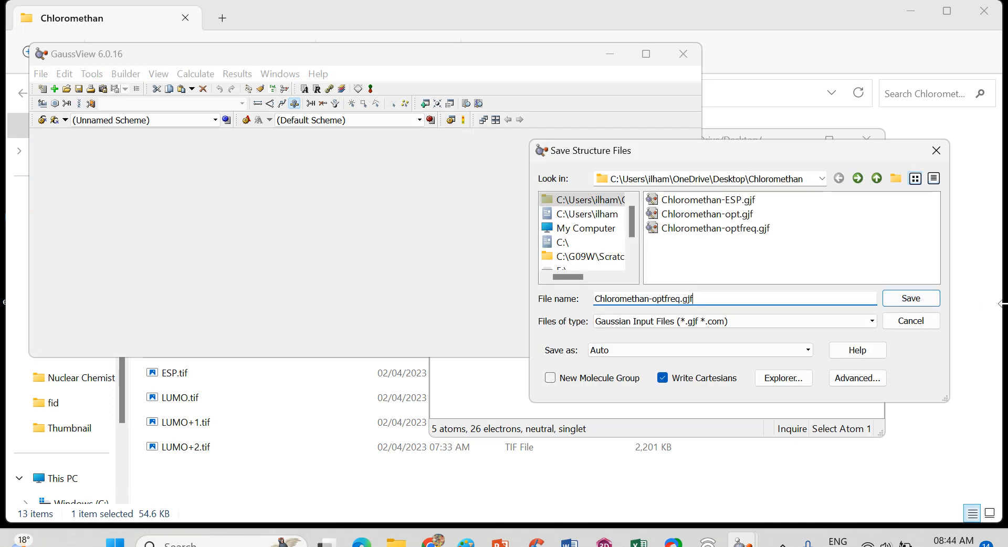
left_click(872, 322)
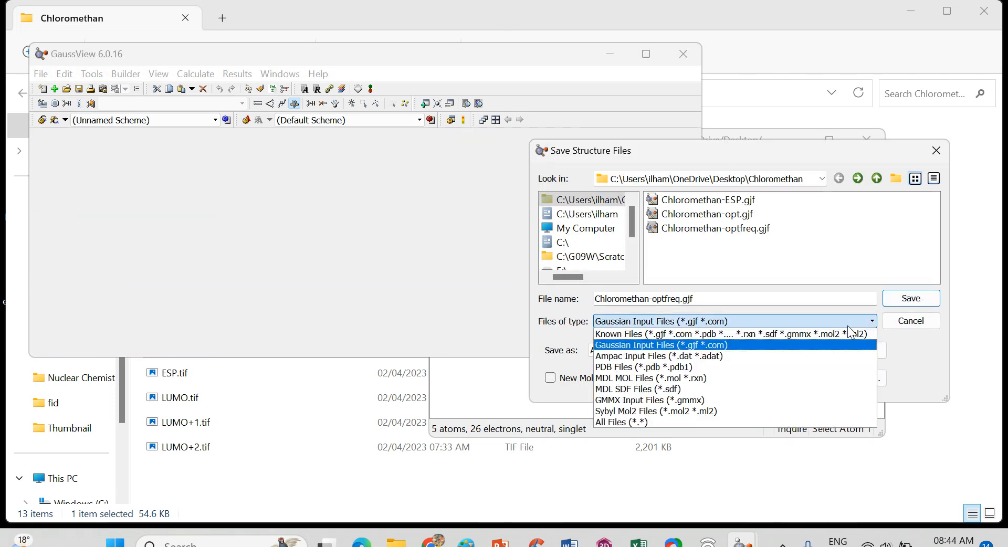
left_click(701, 413)
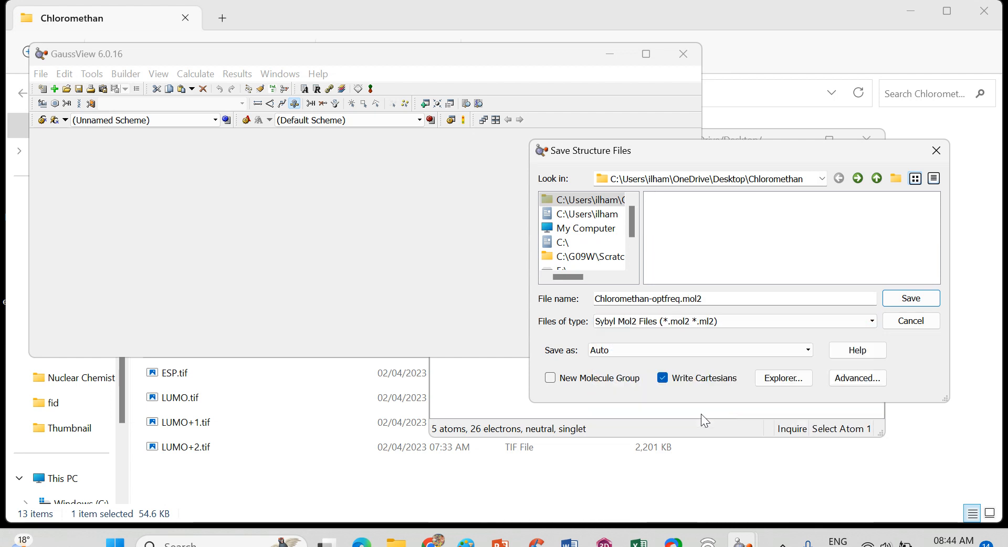
left_click(901, 299)
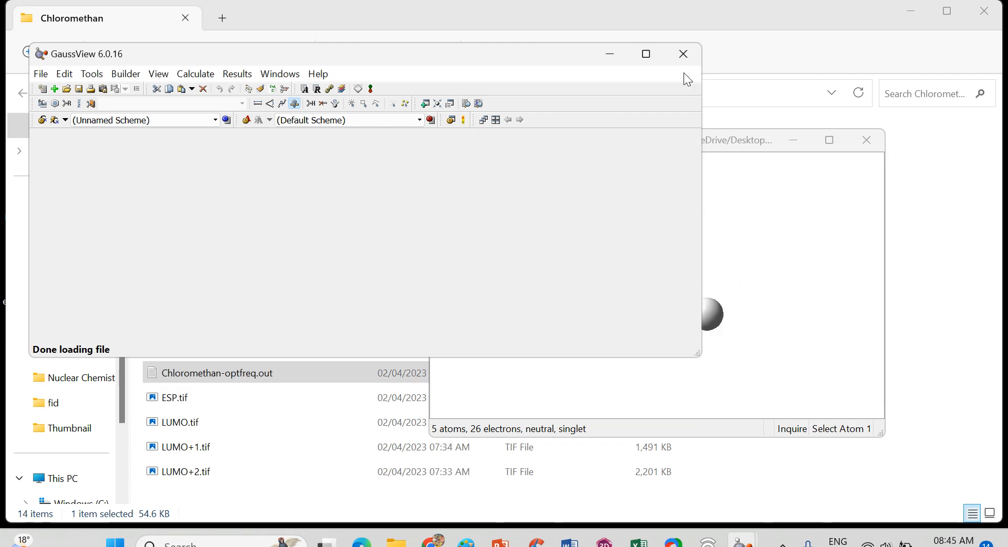
left_click(615, 58)
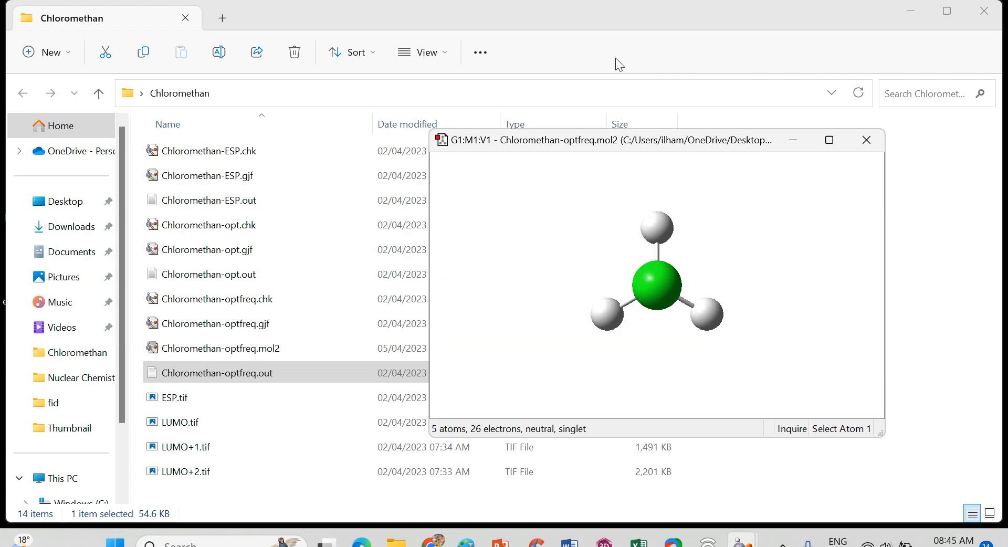
left_click(872, 143)
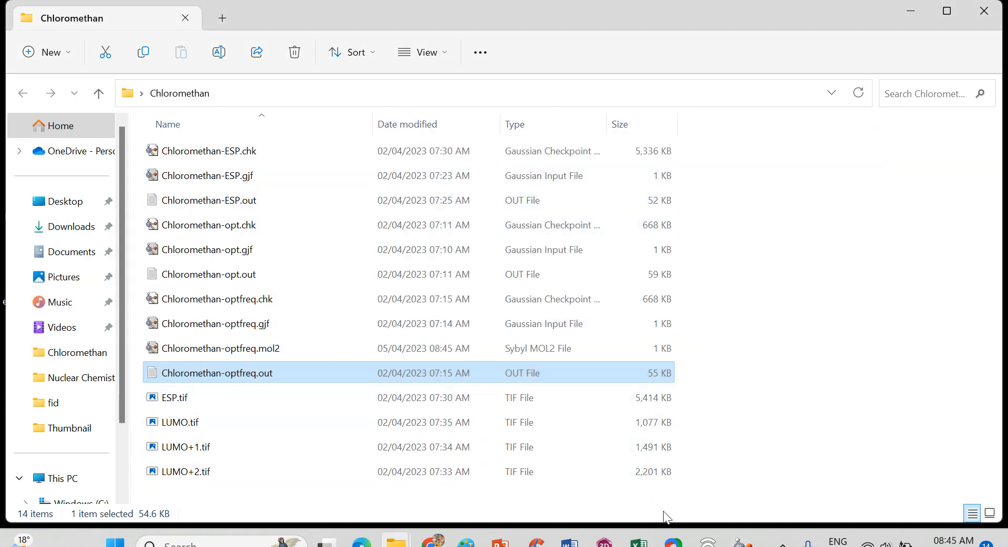
Switch to the Chem3D window with Untitled-3 and open Chloromethan-optfreq.mol2 from the Chloromethan folder.
left_click(604, 543)
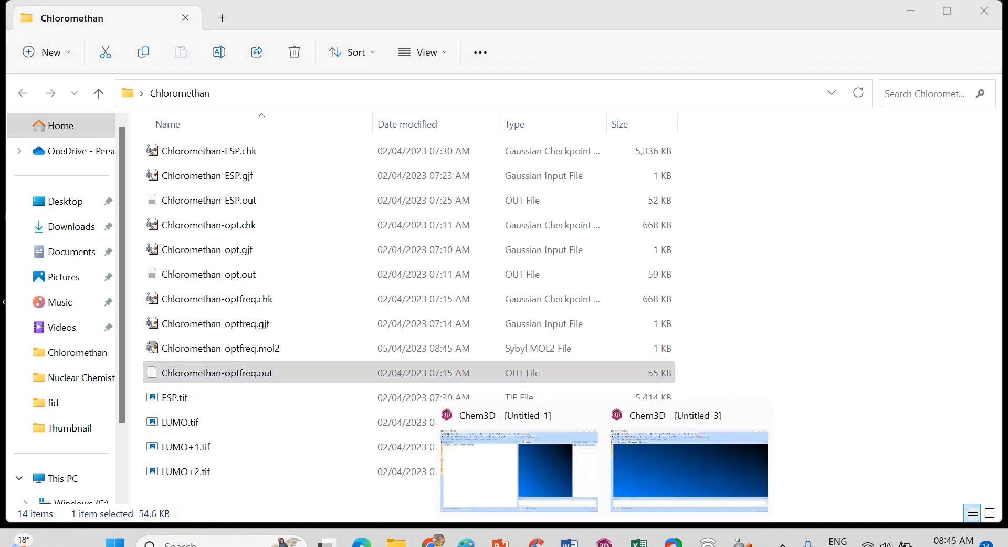
left_click(646, 467)
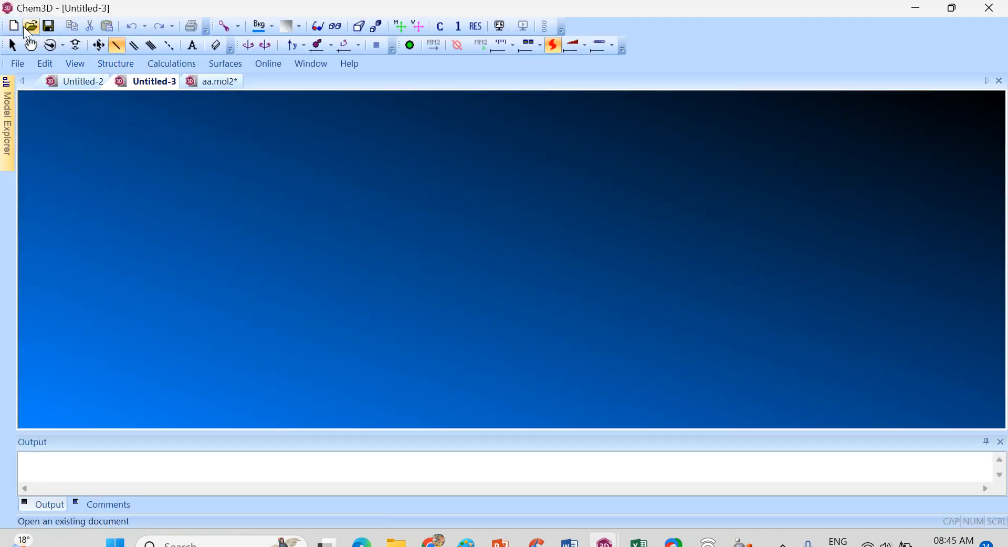
left_click(18, 63)
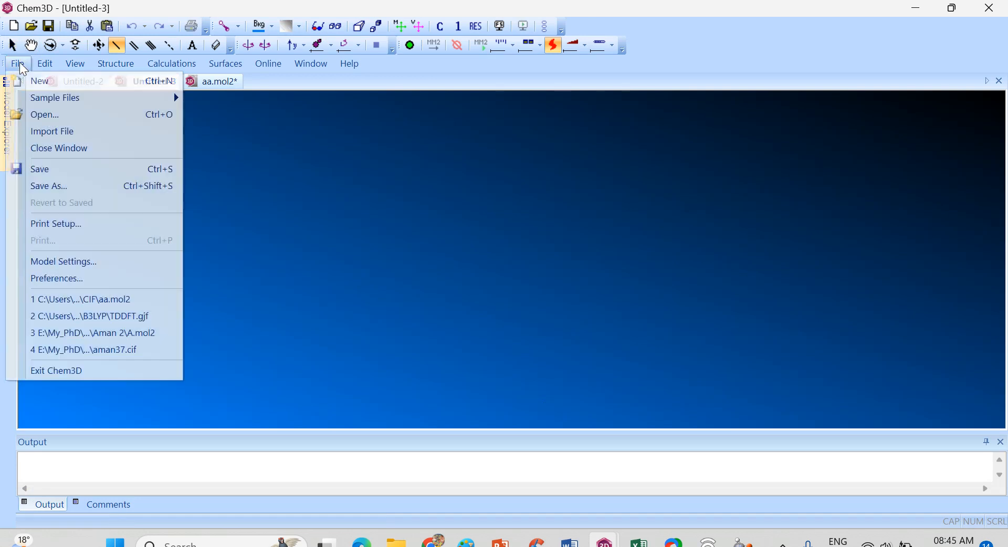
left_click(45, 114)
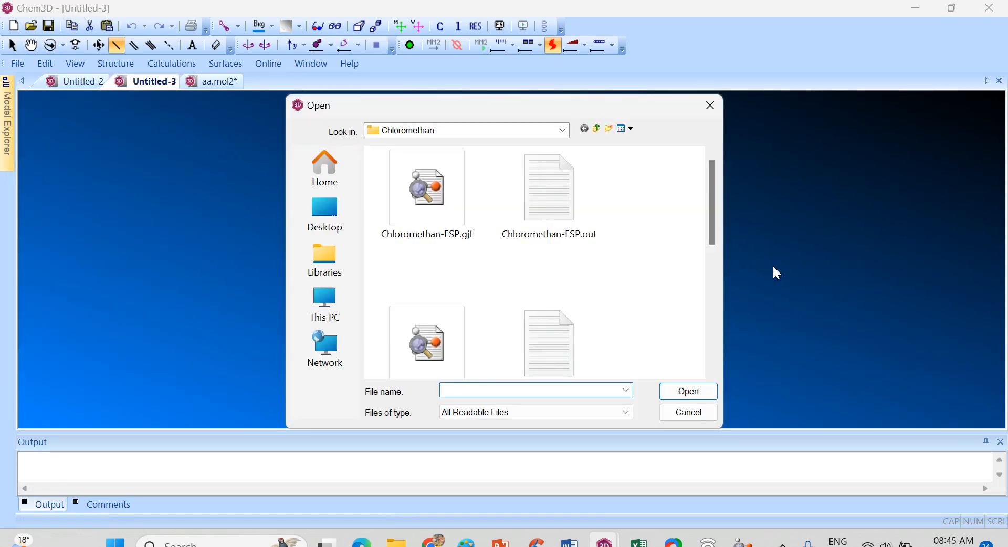
left_click_drag(710, 204, 718, 339)
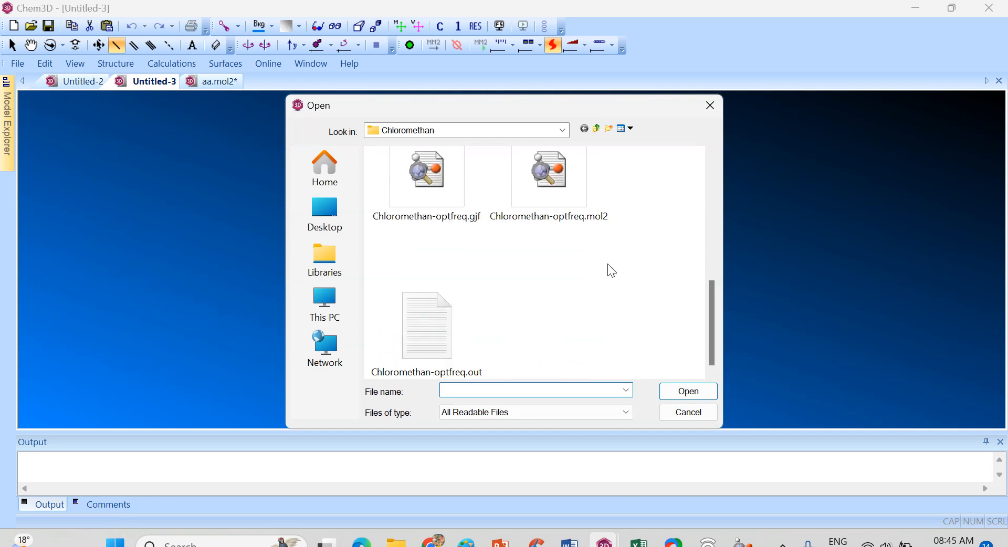
left_click(561, 175)
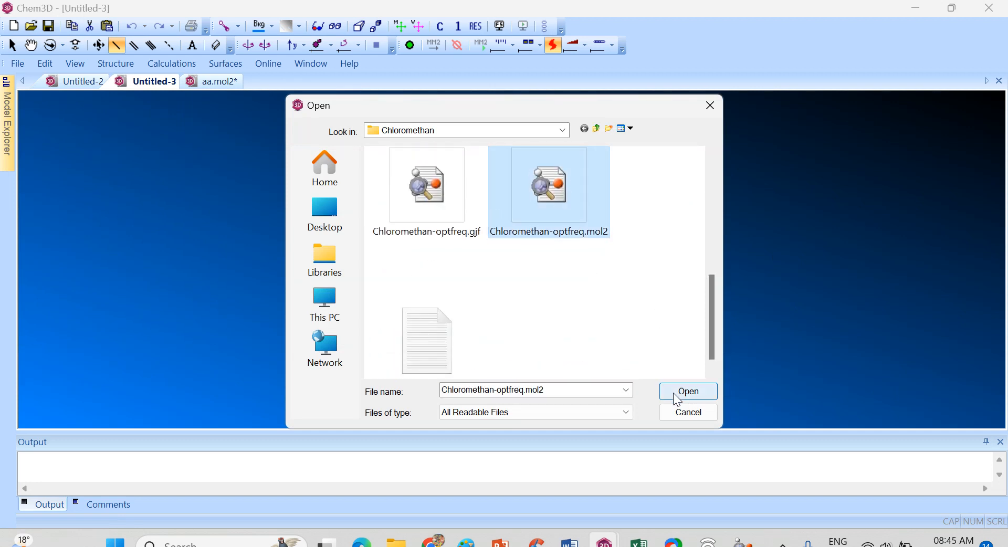
left_click(675, 395)
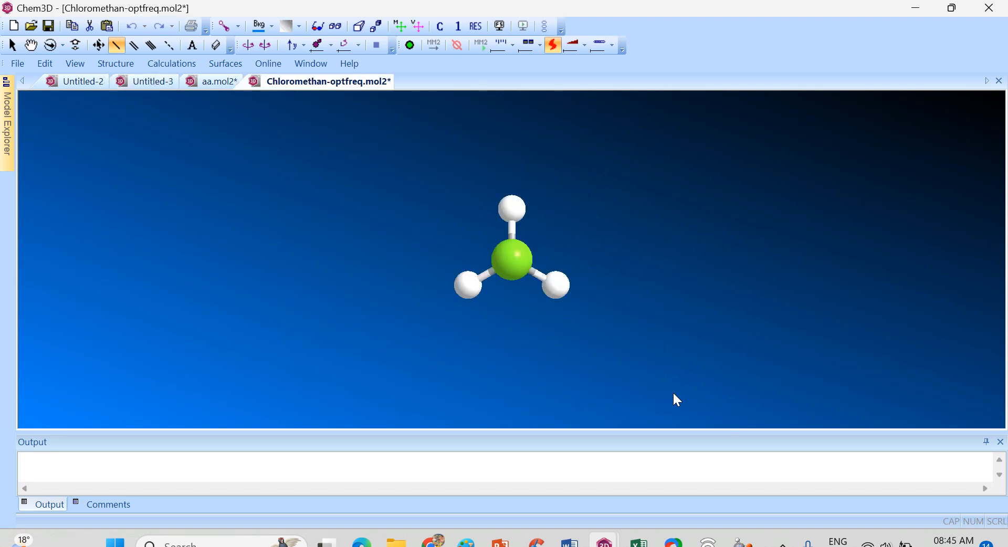
Display the Internal Coordinates table for the chloromethane model.
left_click_drag(538, 256, 769, 63)
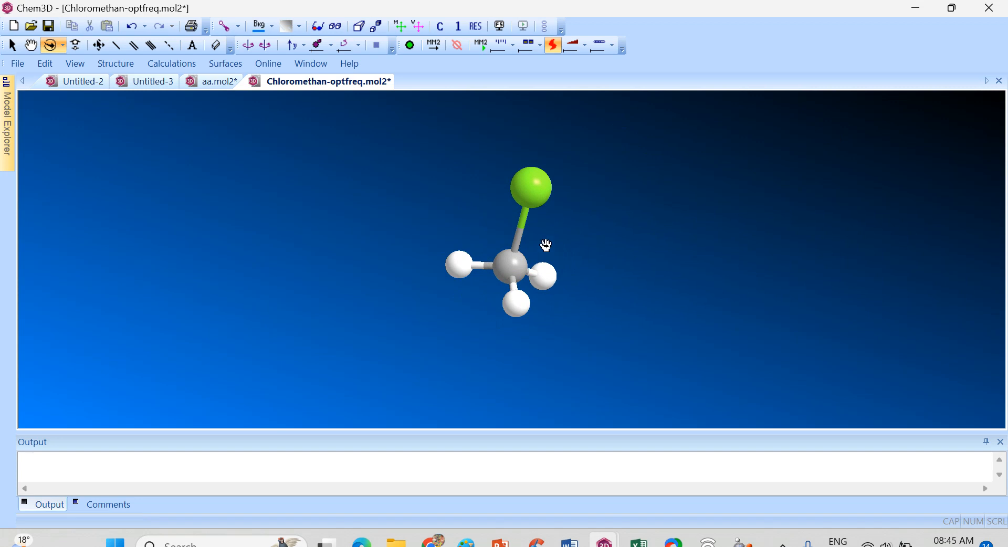
left_click_drag(524, 234, 506, 222)
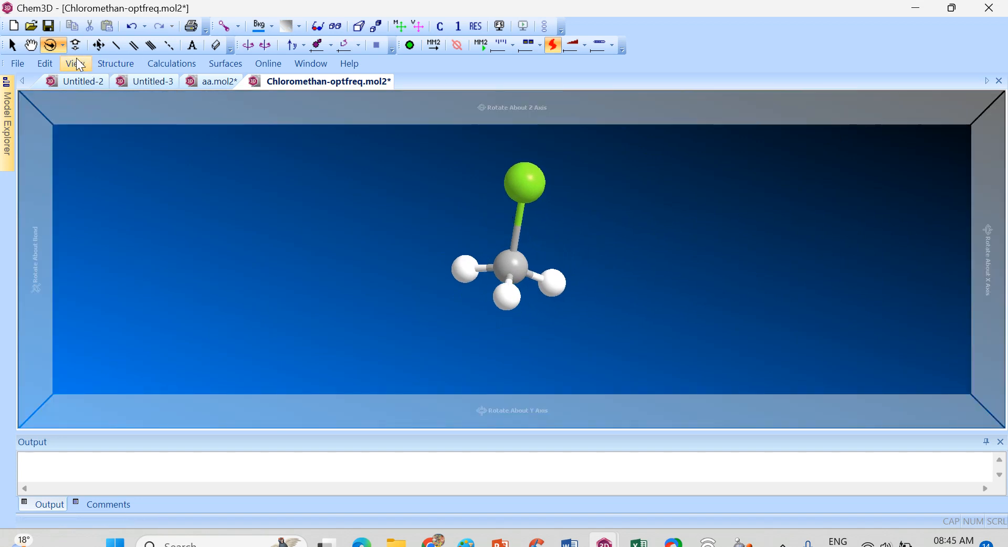
left_click(75, 63)
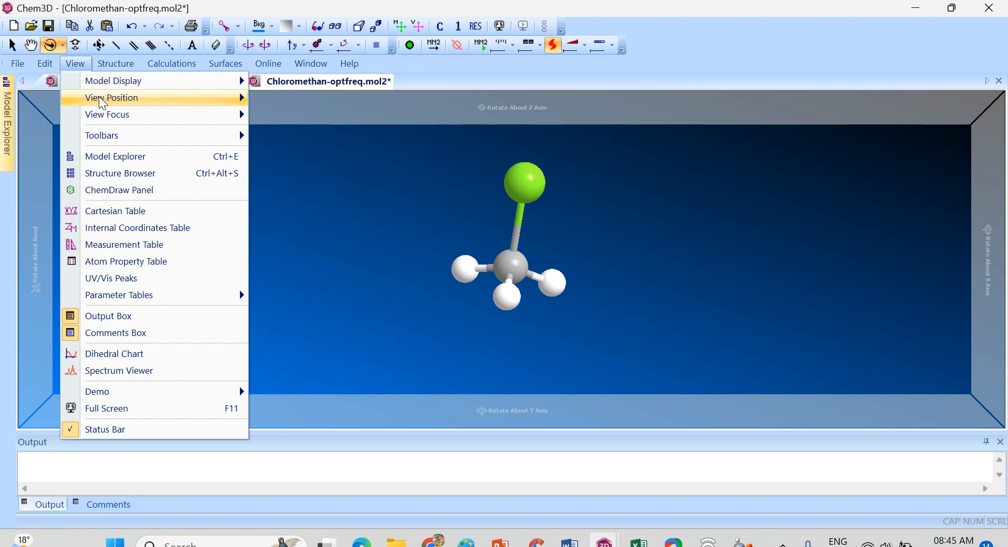
left_click(92, 233)
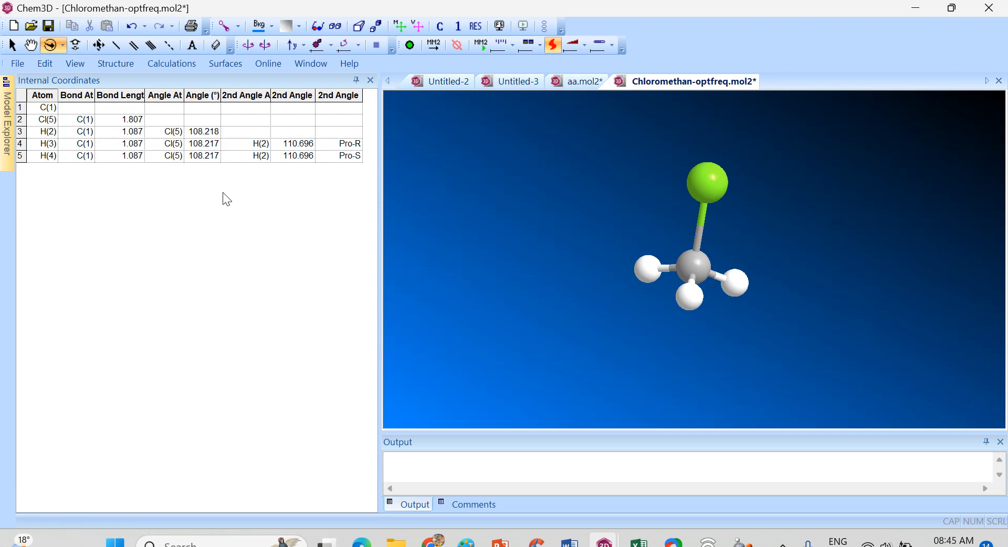
Examine the atom, bond length, angle and second angle columns of the Internal Coordinates table.
left_click(43, 99)
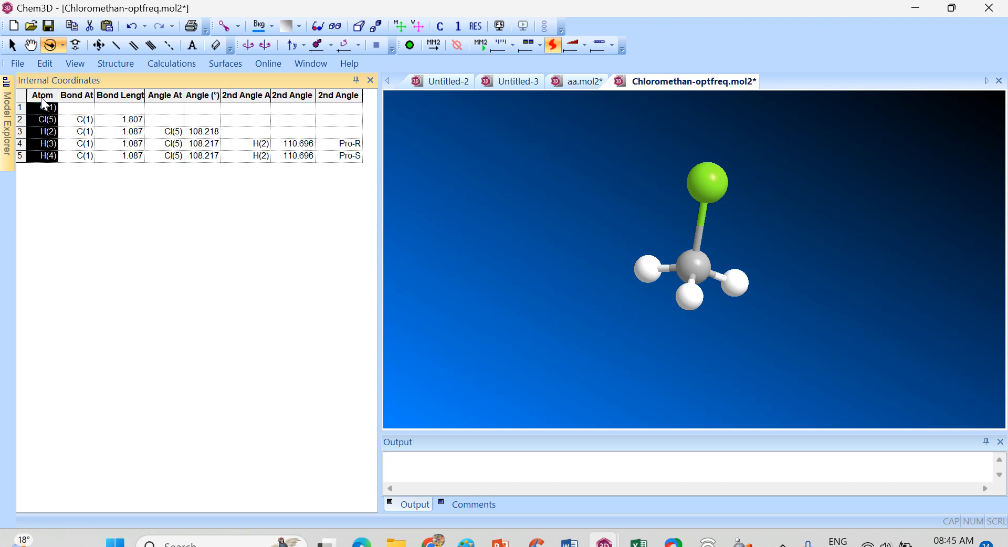
left_click(78, 97)
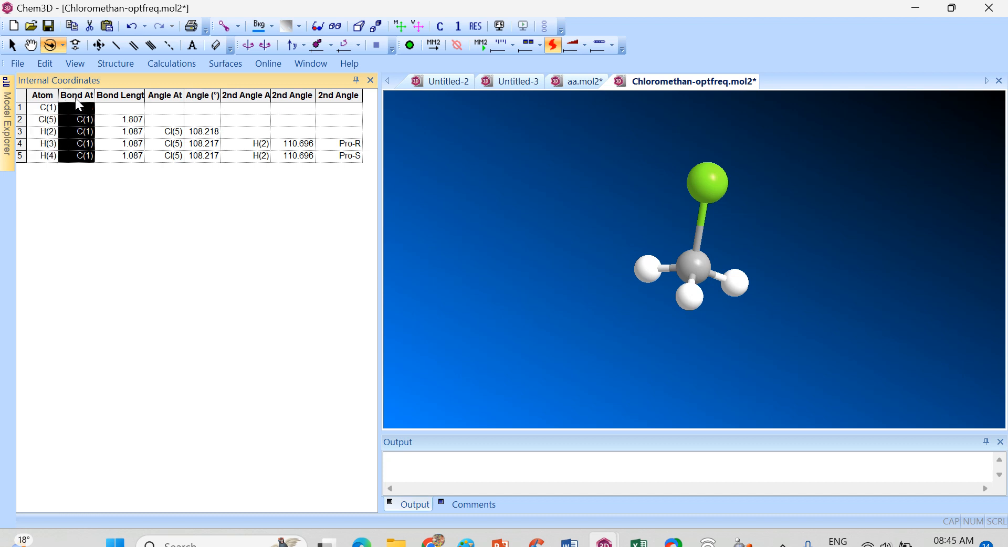
left_click(170, 99)
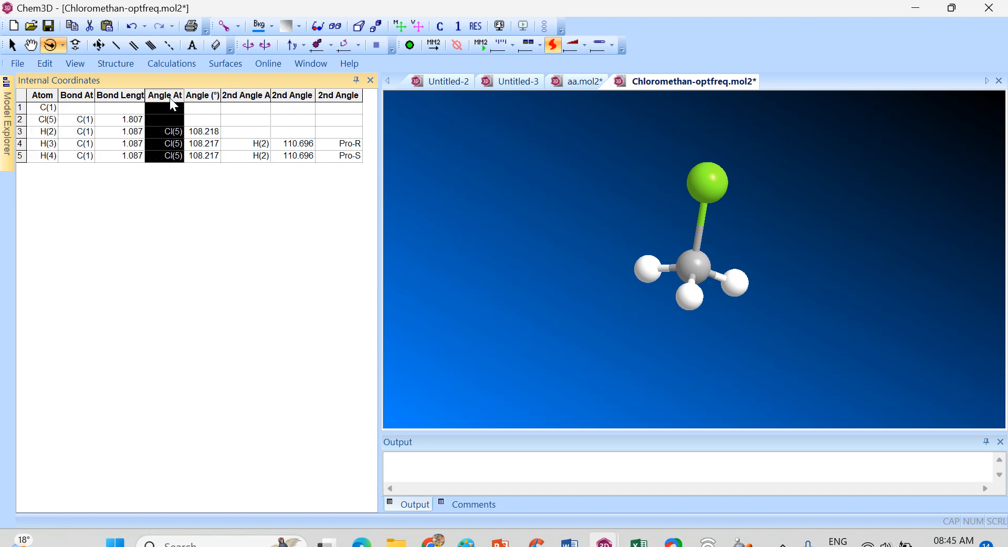
left_click(236, 101)
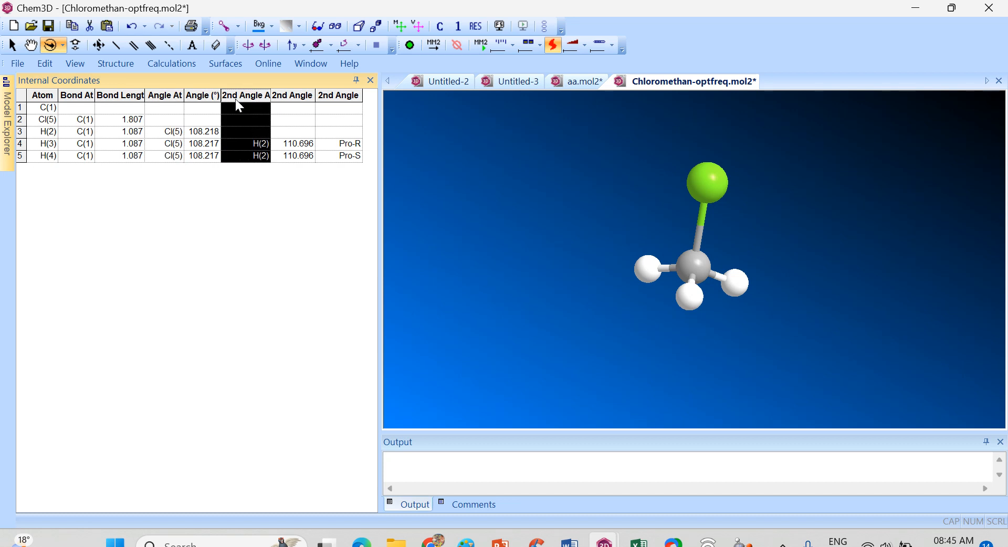
left_click(128, 100)
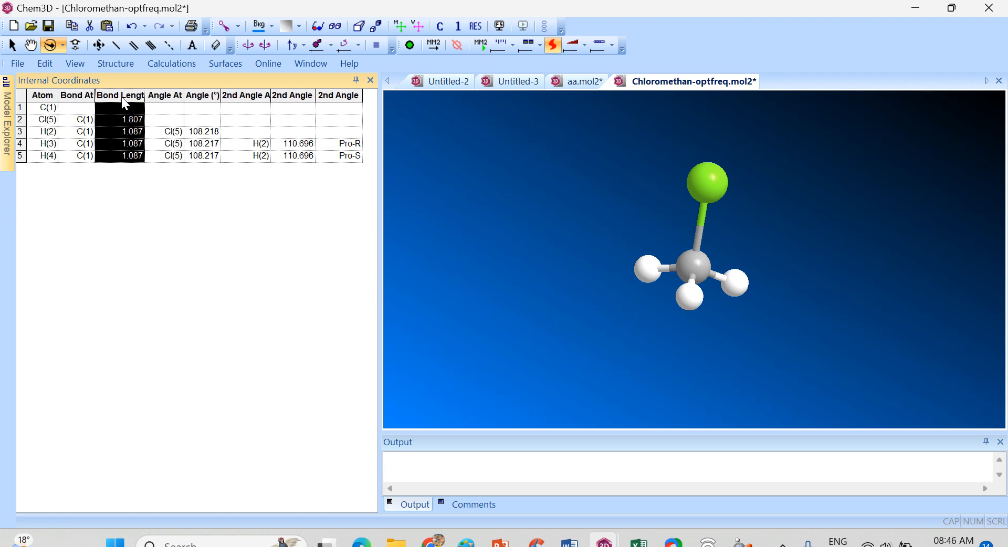
left_click(211, 97)
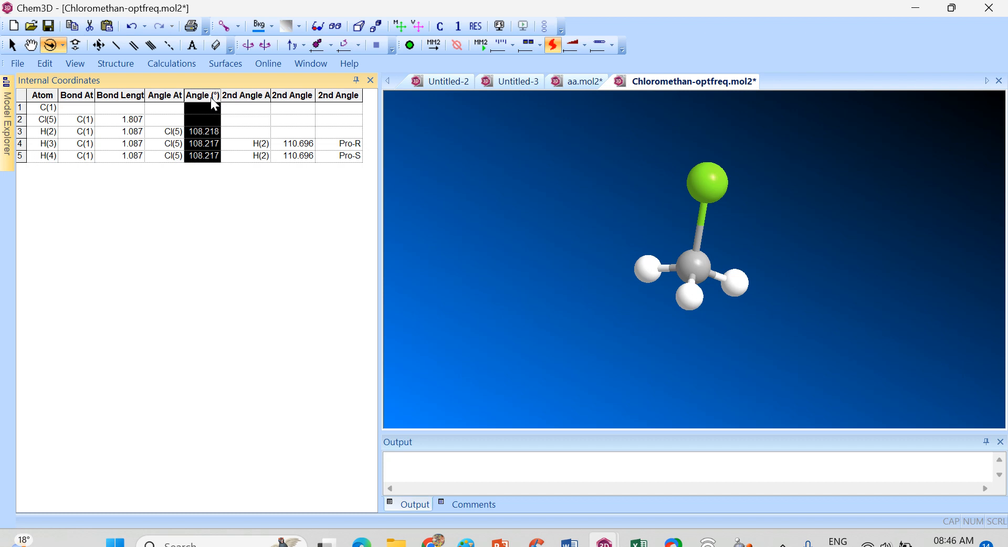
left_click(50, 96)
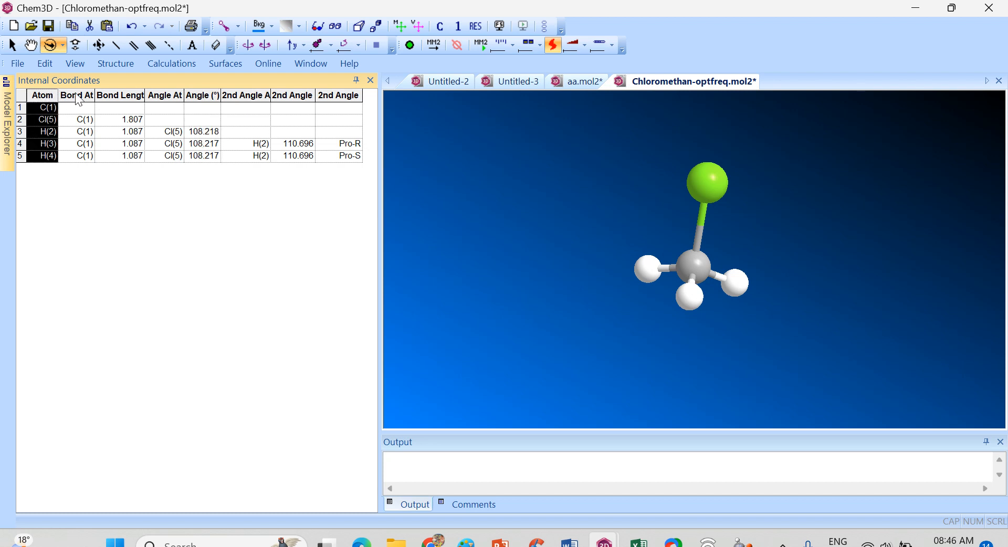
left_click(77, 97)
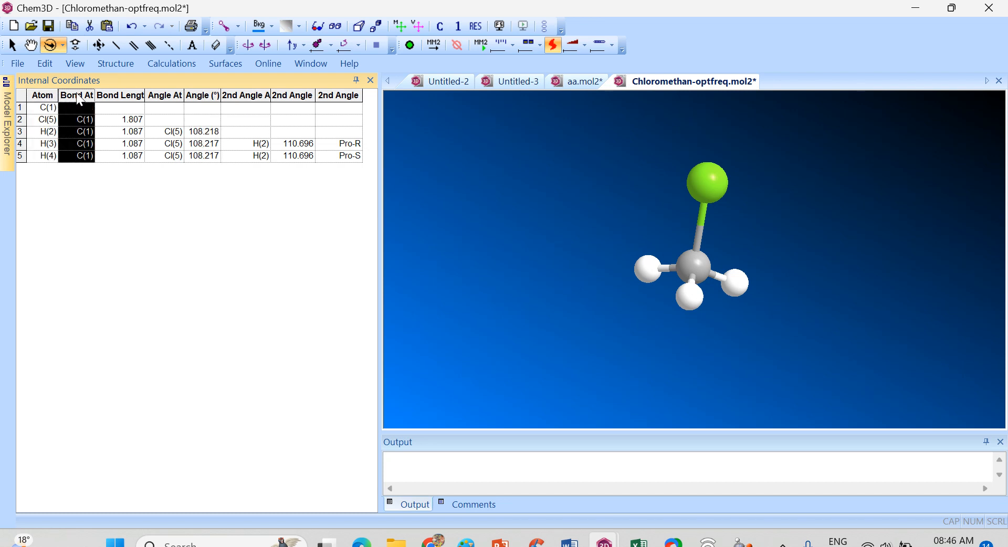
left_click(159, 97)
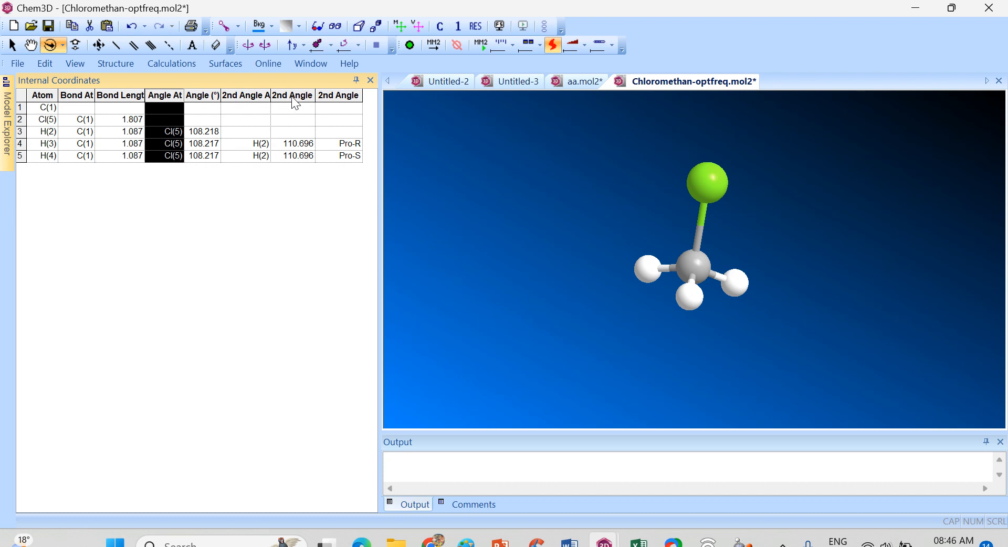
left_click(245, 97)
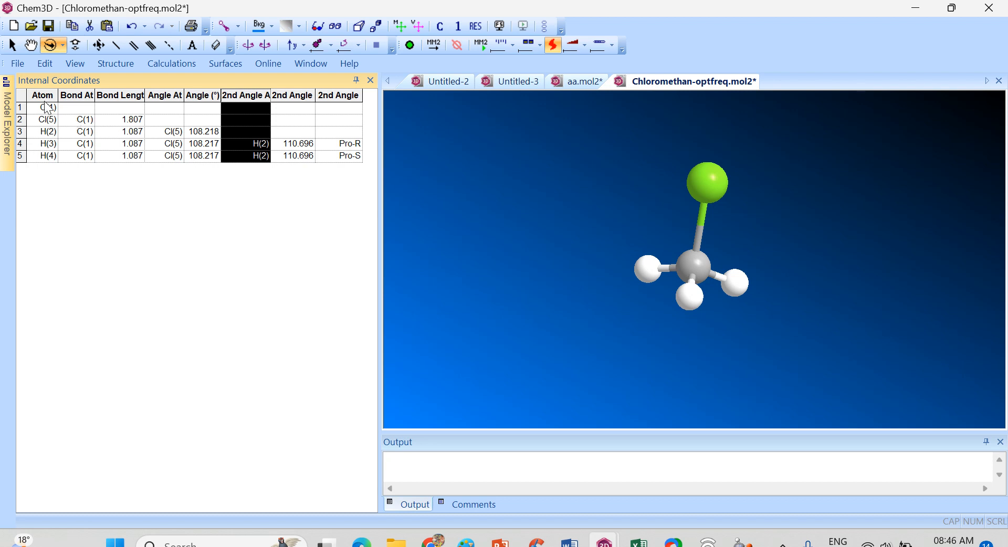
Copy all internal coordinate rows from the Atom column through the numeric 2nd Angle column and paste them at A1 of the Excel worksheet.
left_click_drag(47, 107, 338, 128)
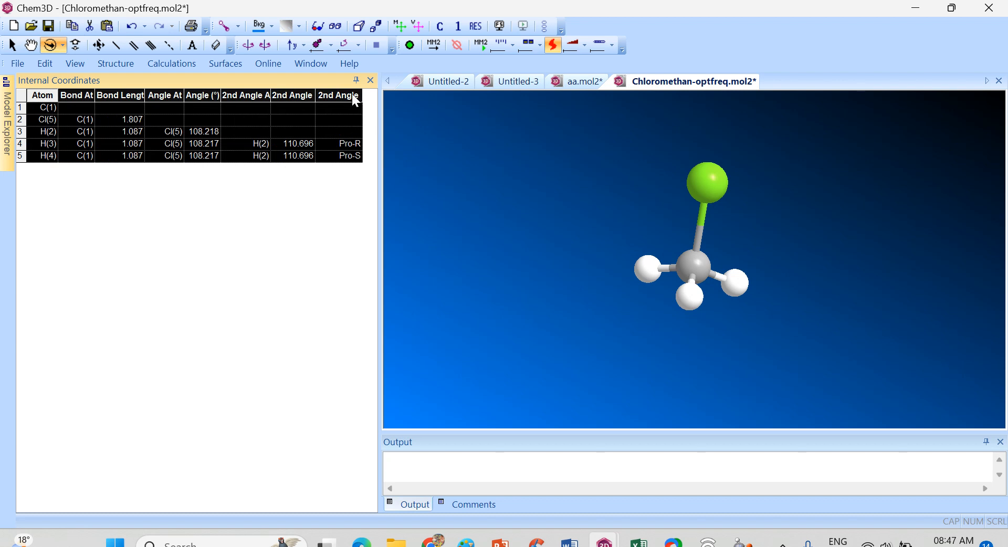
left_click(79, 131)
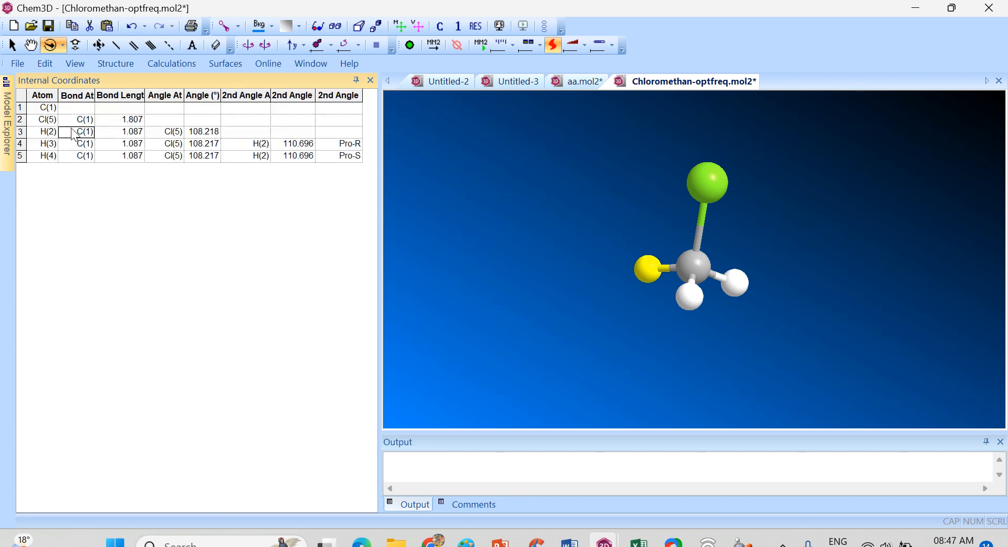
left_click_drag(48, 107, 298, 134)
key("ctrl+c")
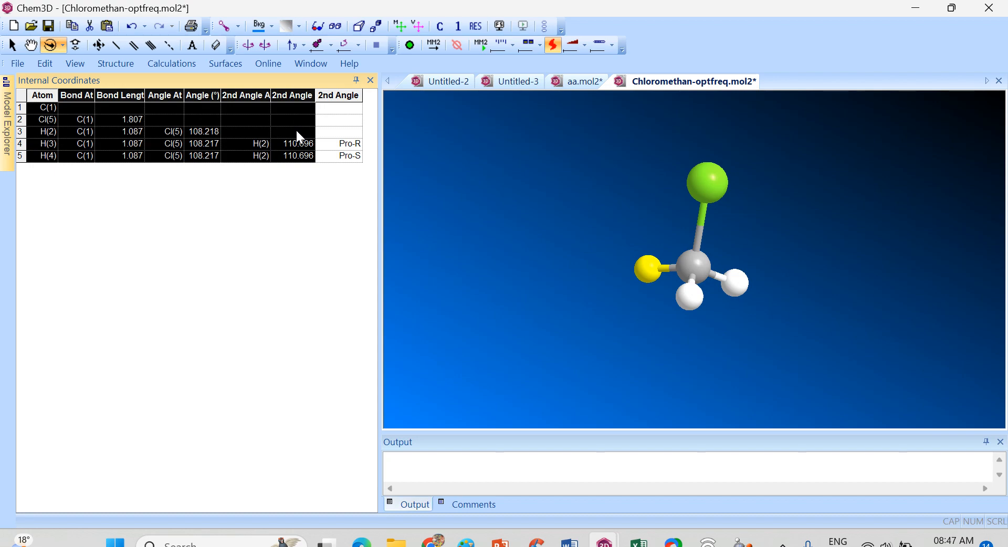
left_click(639, 544)
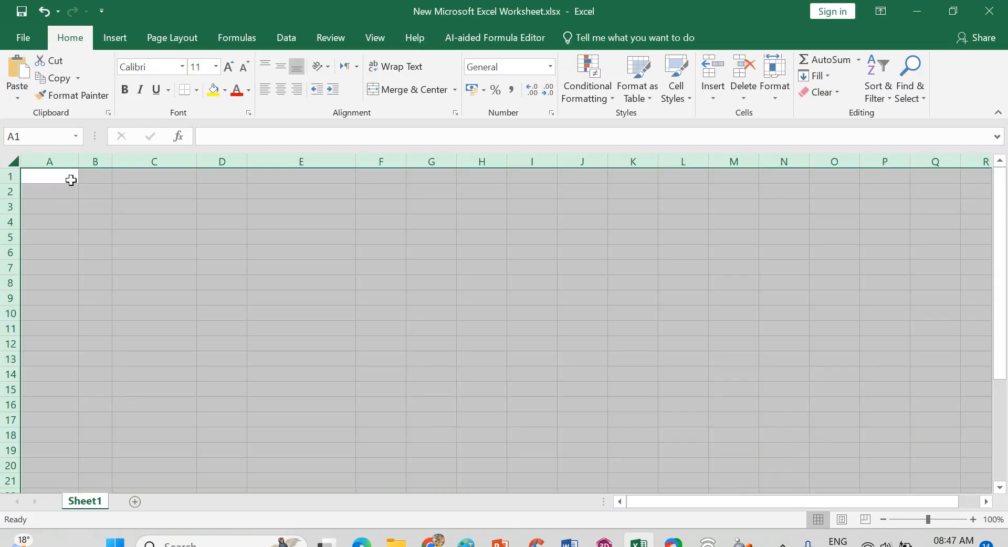
key("ctrl+v")
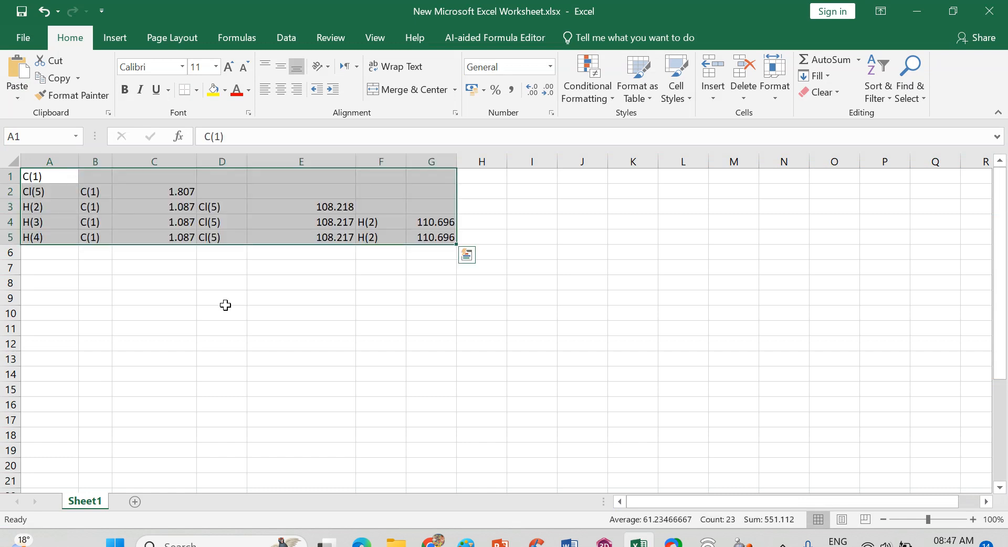
Insert an empty column before the bond length column C.
left_click(228, 309)
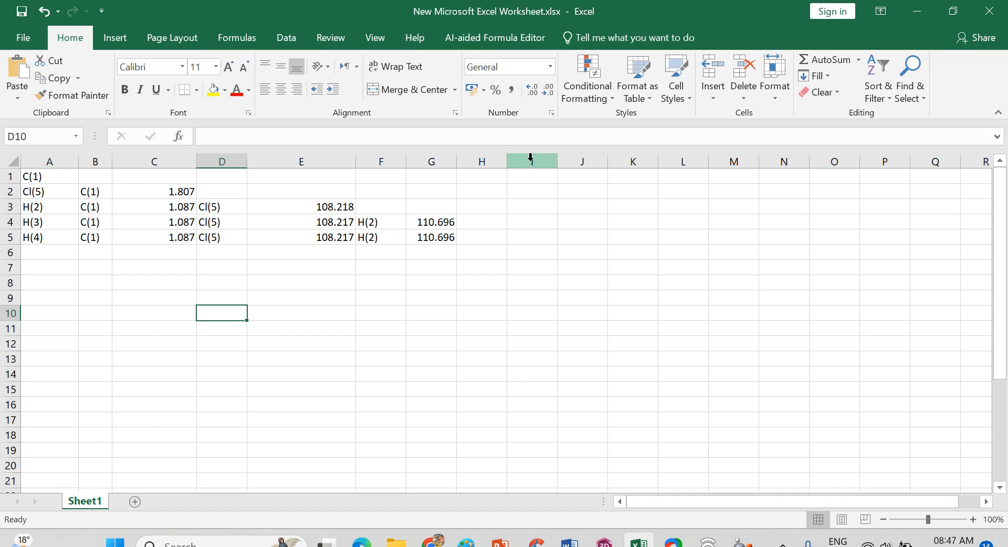
right_click(165, 161)
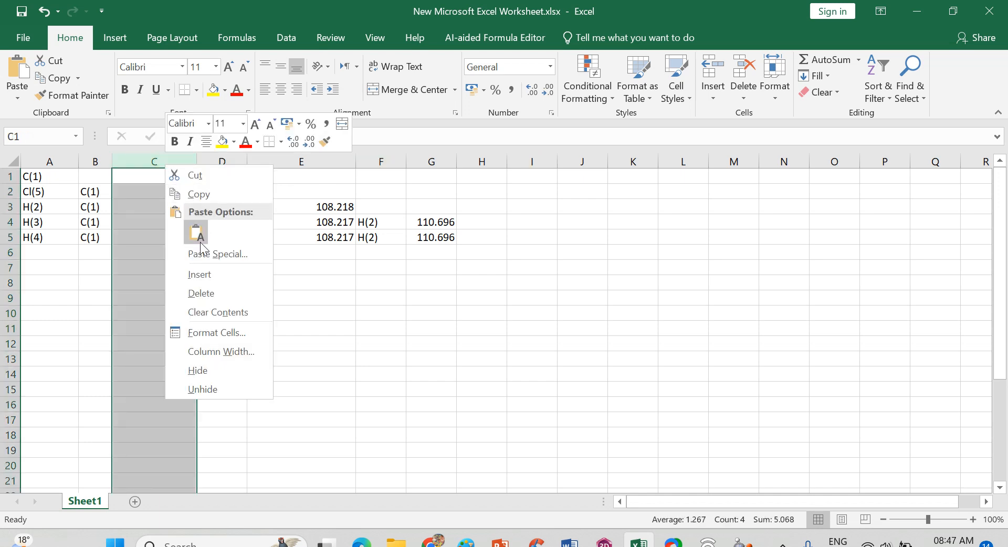
left_click(198, 273)
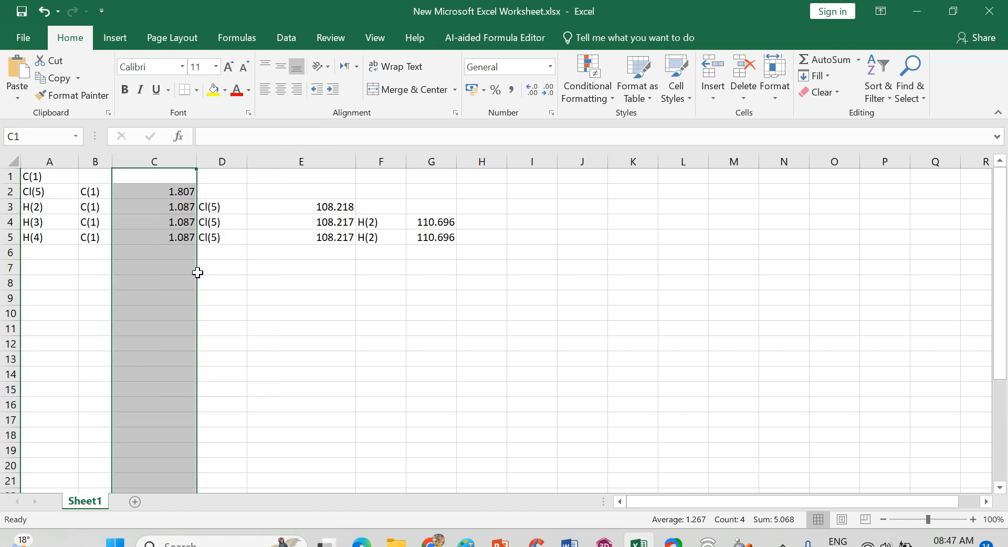
Fill C1:C5 with CONCAT formulas joining the atom labels of columns A and B, and fit column C to its contents.
left_click(135, 180)
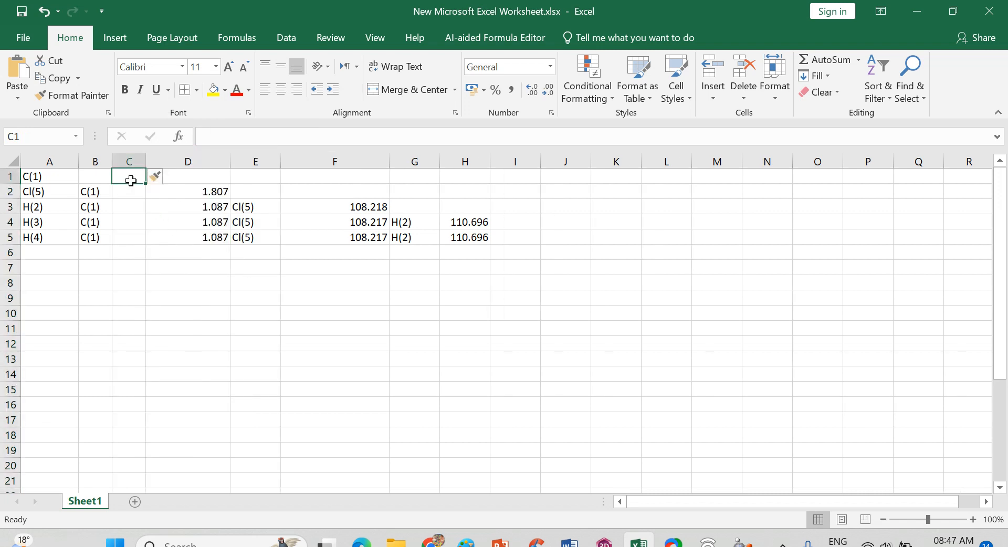
left_click(240, 41)
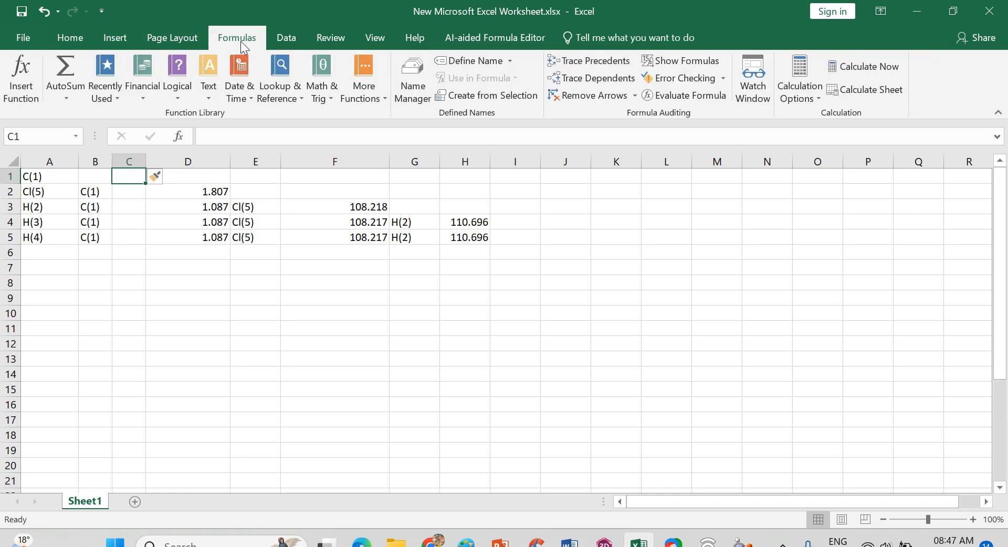
left_click(209, 99)
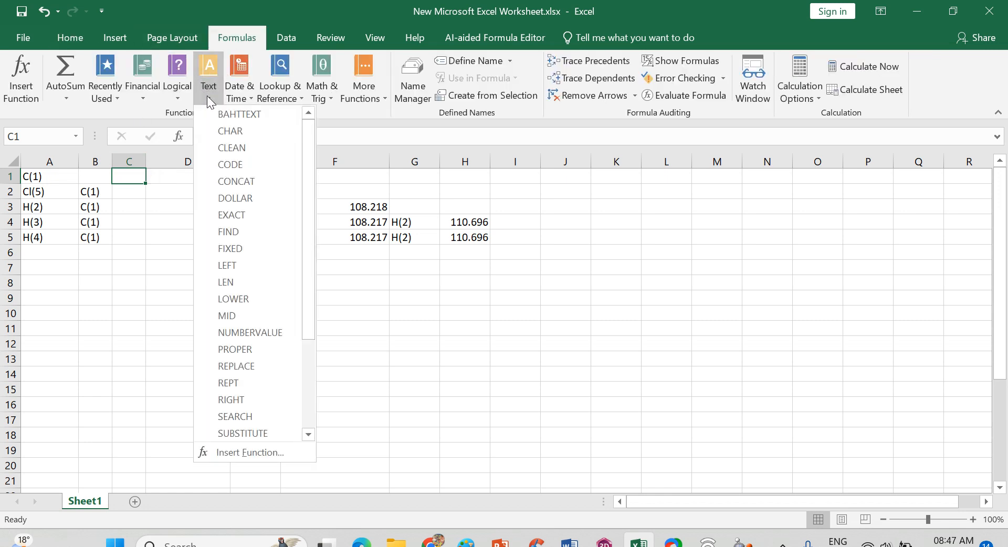
left_click(229, 182)
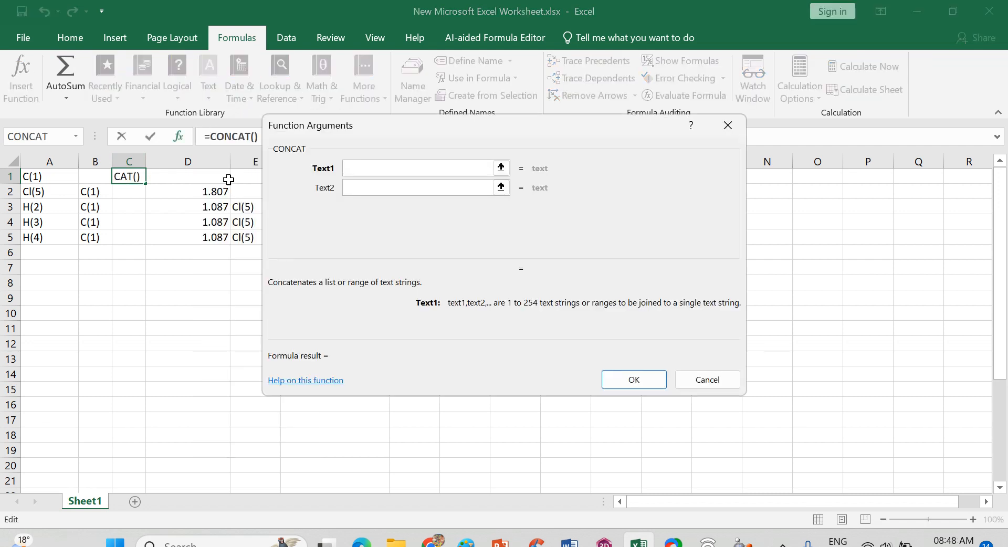
left_click(500, 167)
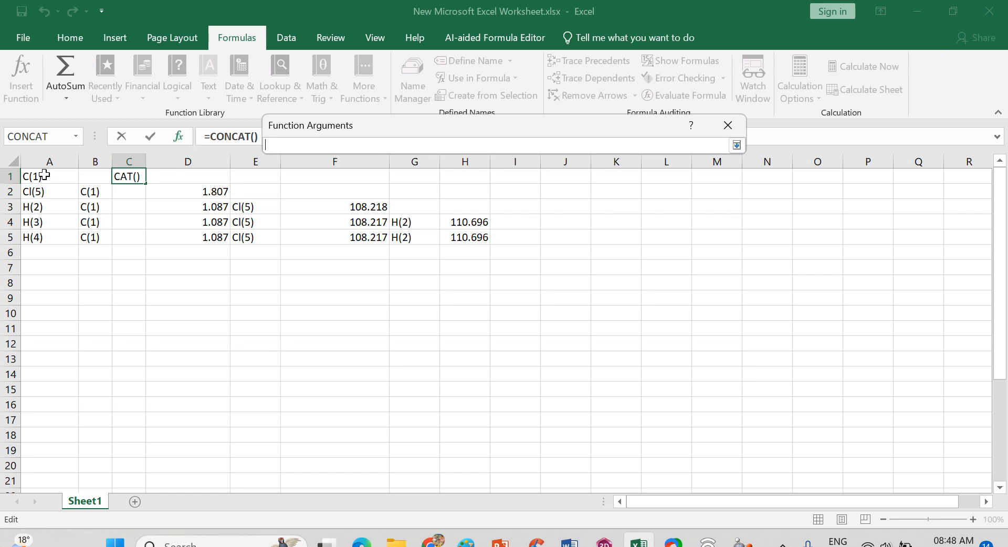
left_click(44, 174)
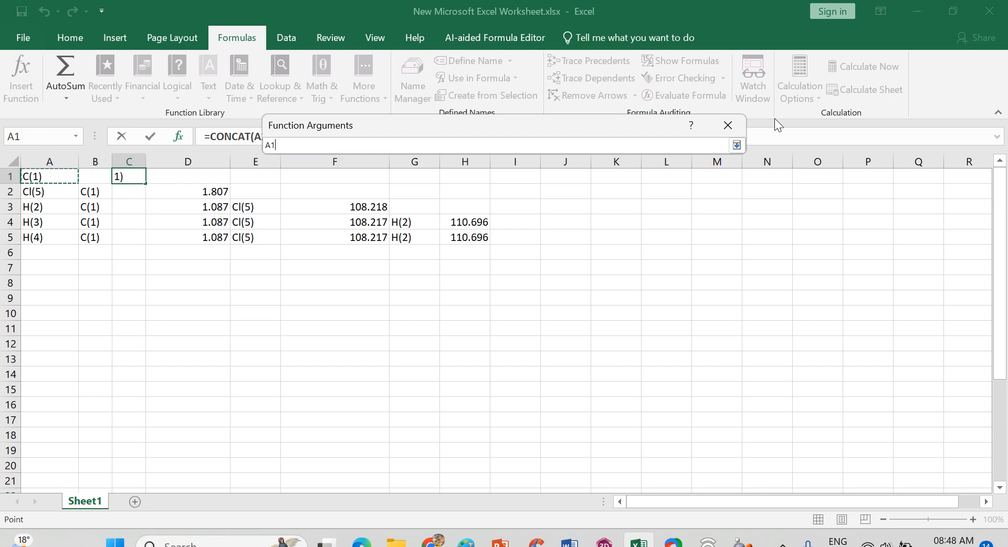
left_click(727, 124)
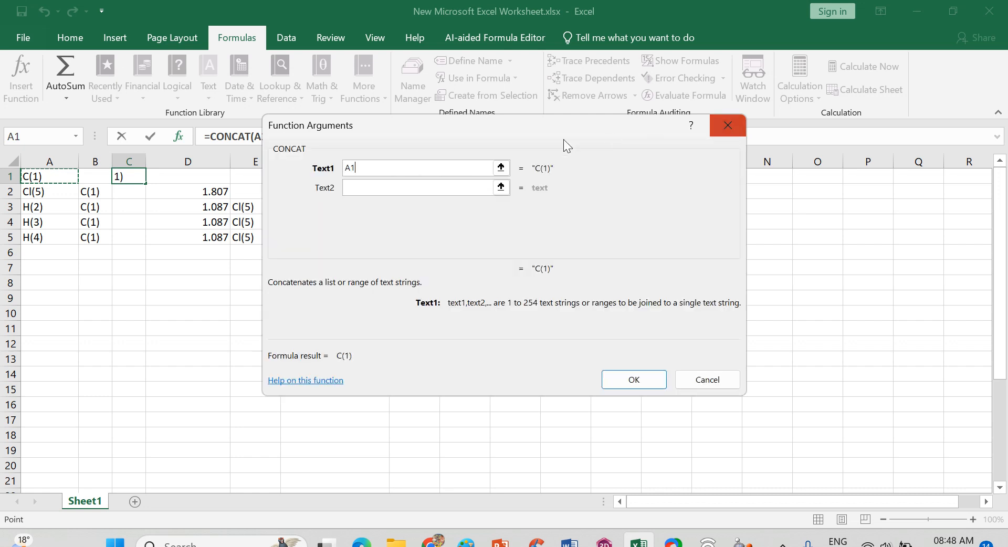
left_click(501, 187)
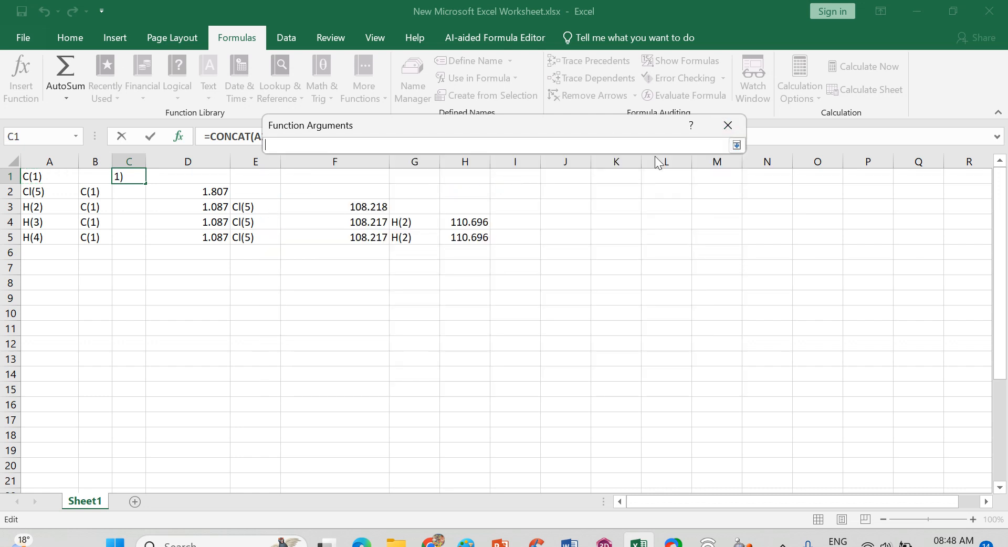
left_click(92, 177)
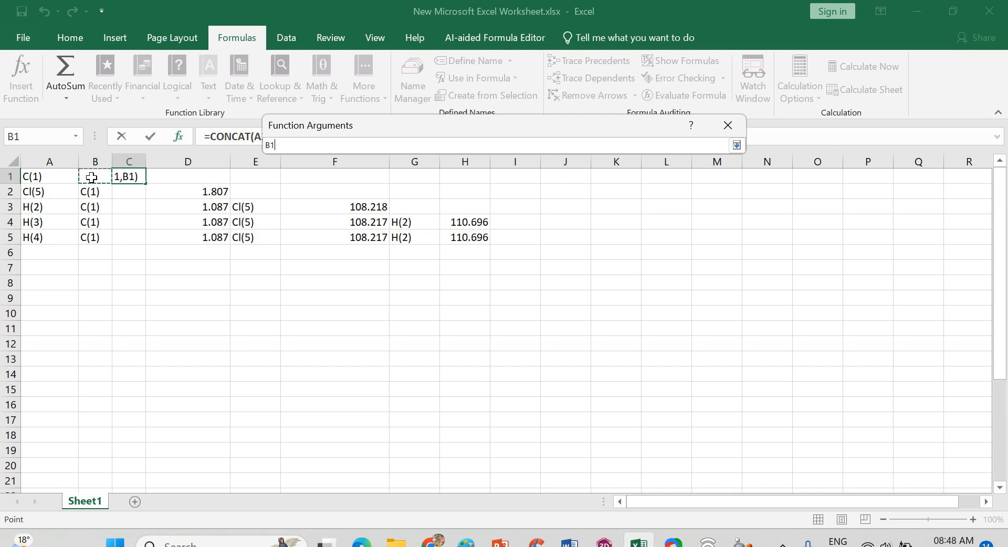
left_click(726, 124)
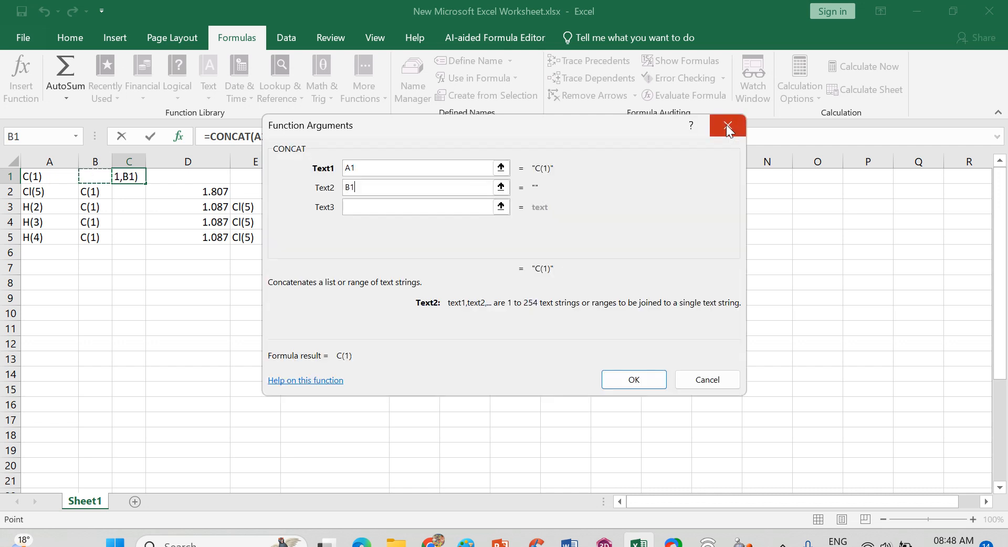
left_click(634, 379)
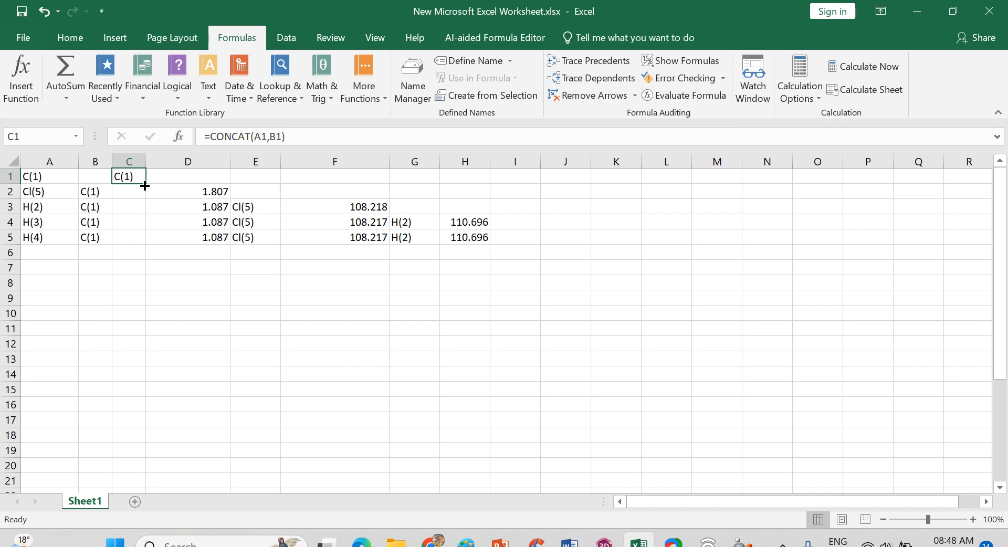
left_click_drag(145, 186, 137, 239)
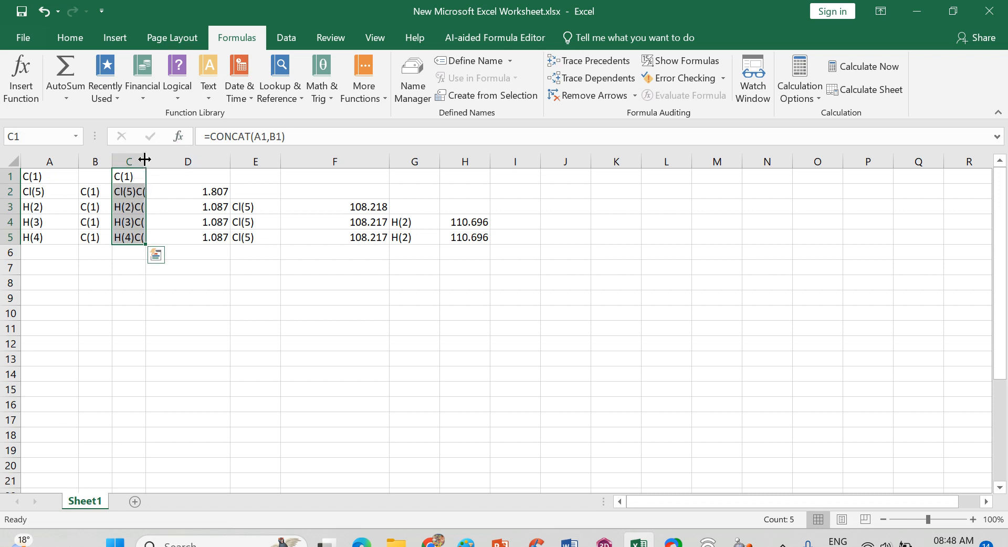
double_click(145, 160)
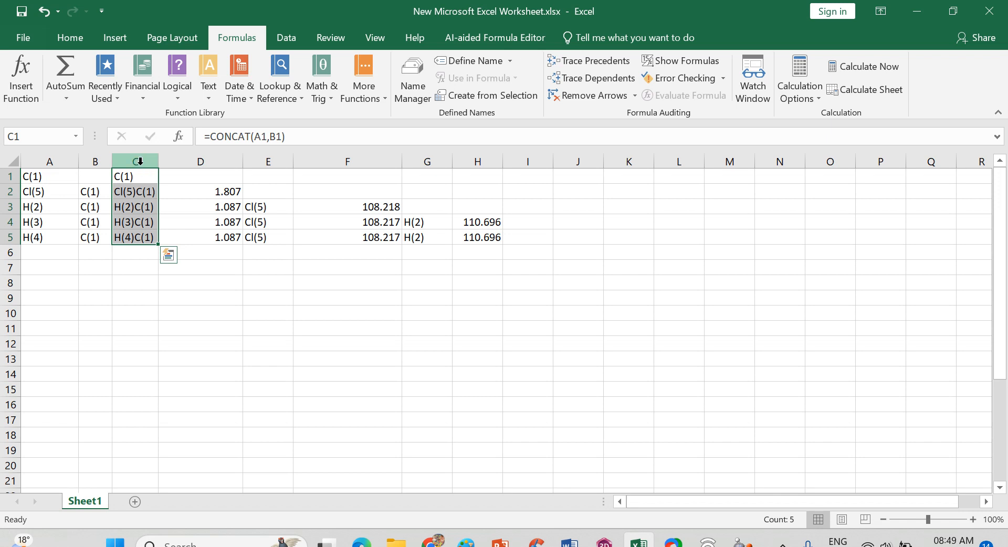
Copy the concatenated labels in C1:C5 and paste them as values only into column I.
key("ctrl+c")
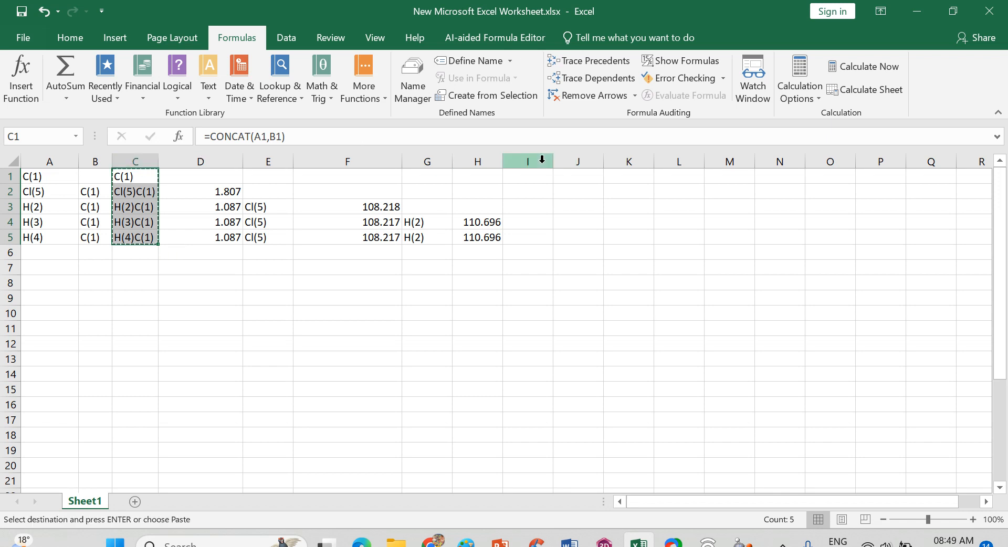
left_click(542, 159)
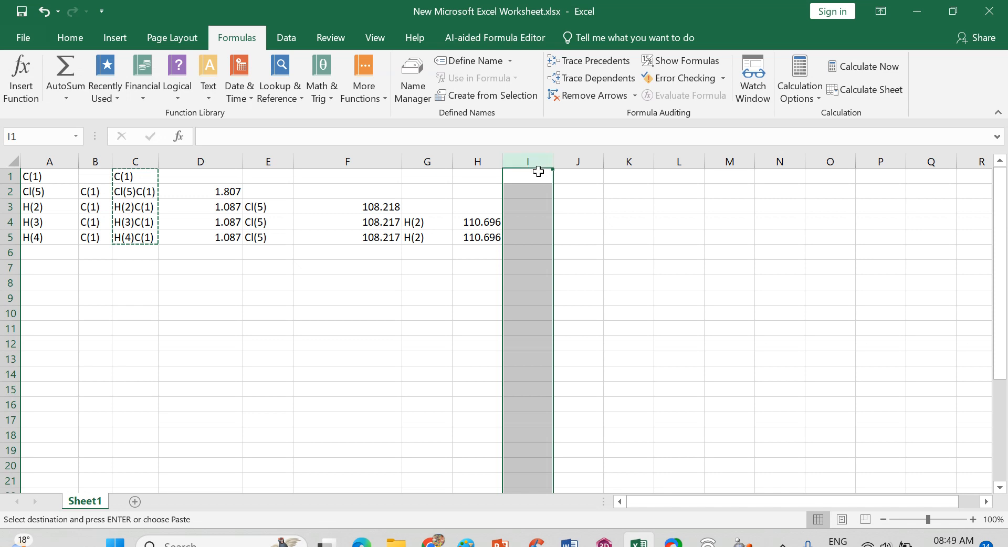
left_click(80, 29)
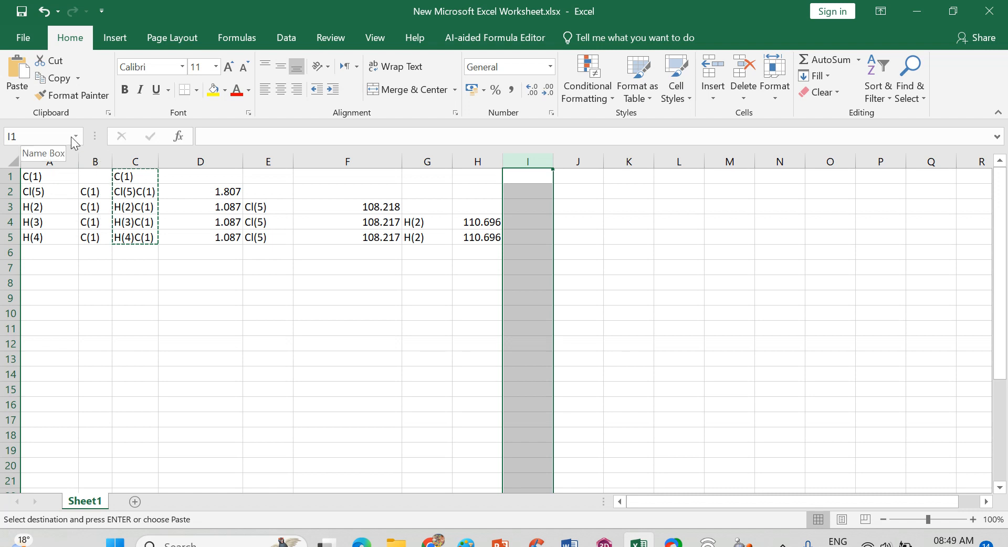
left_click(20, 96)
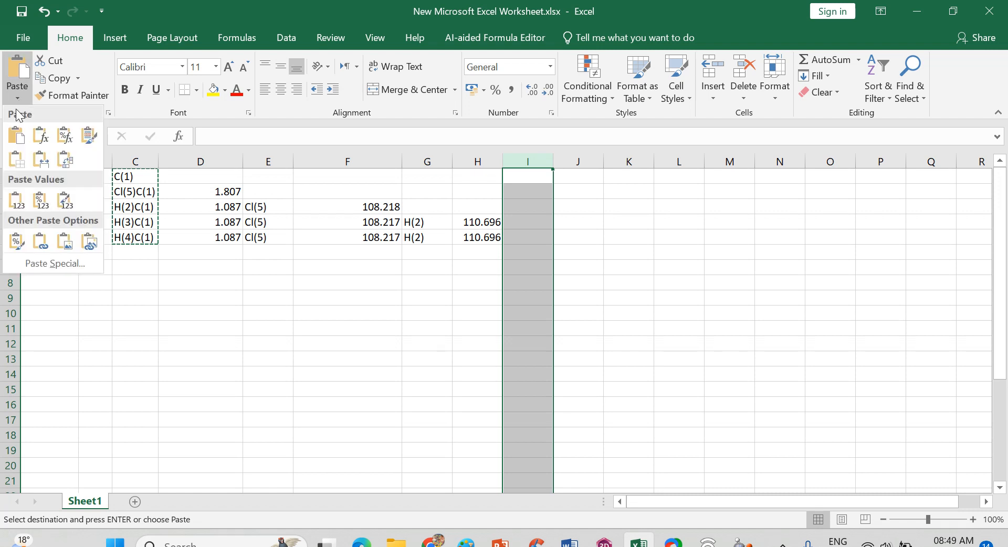
left_click(15, 200)
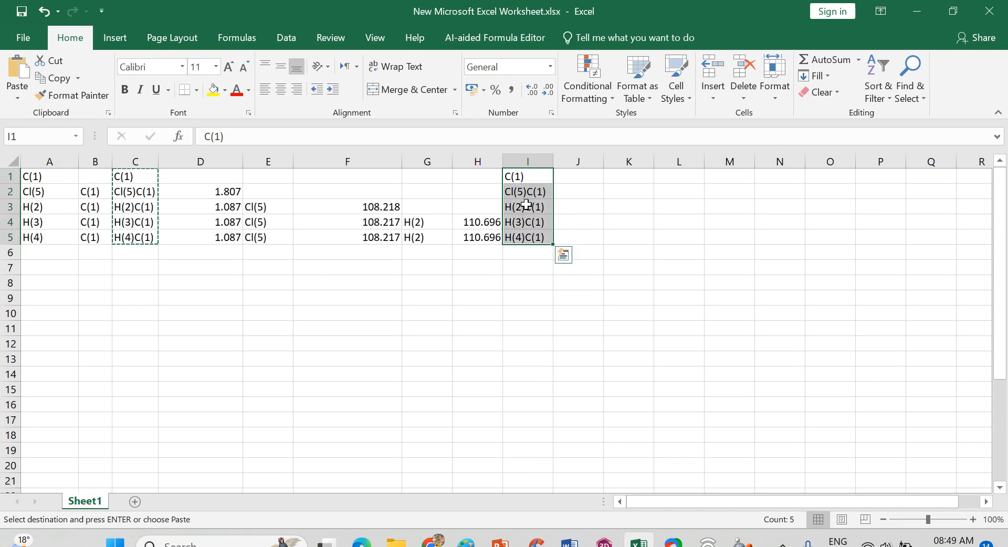
left_click(511, 262)
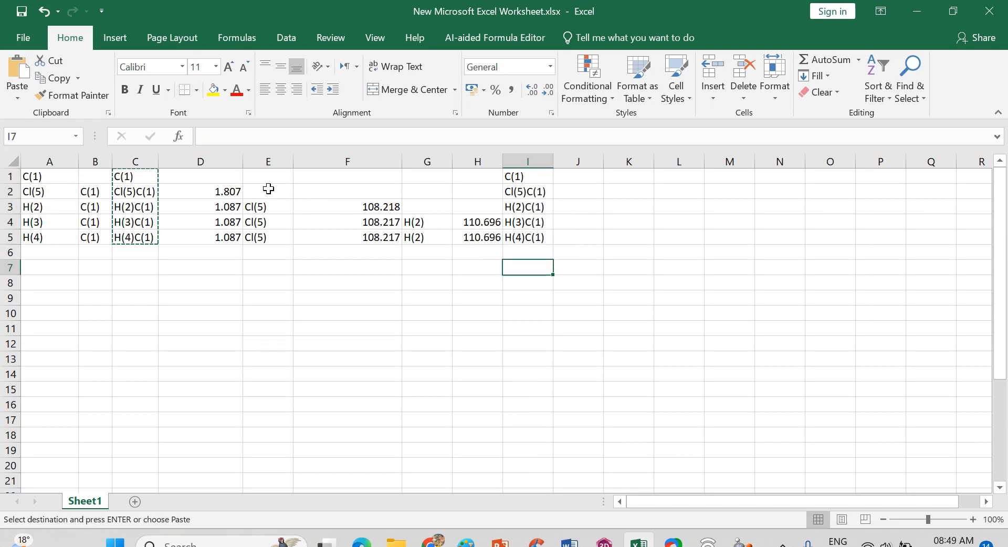
Copy the bond length column D into column J beside the pasted labels.
left_click(221, 162)
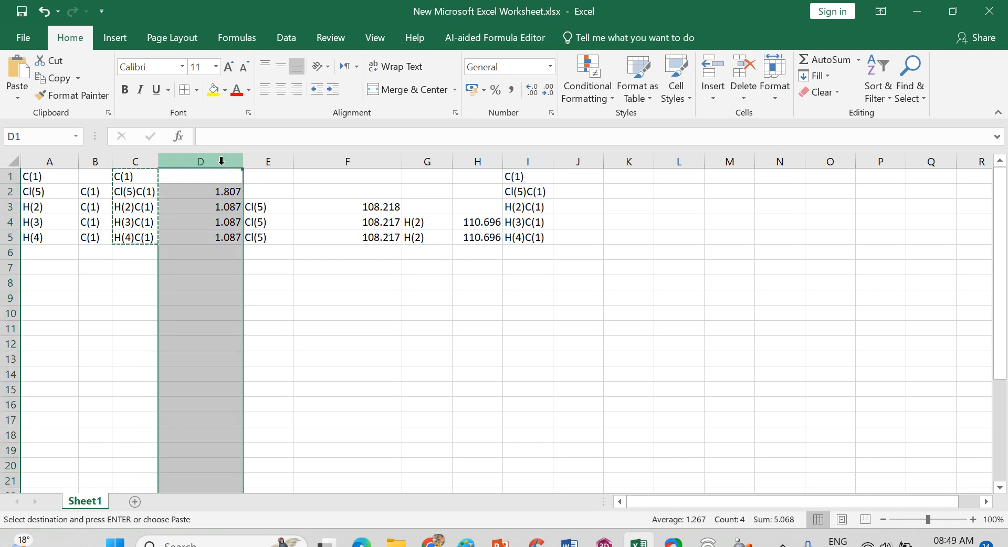
key("ctrl+c")
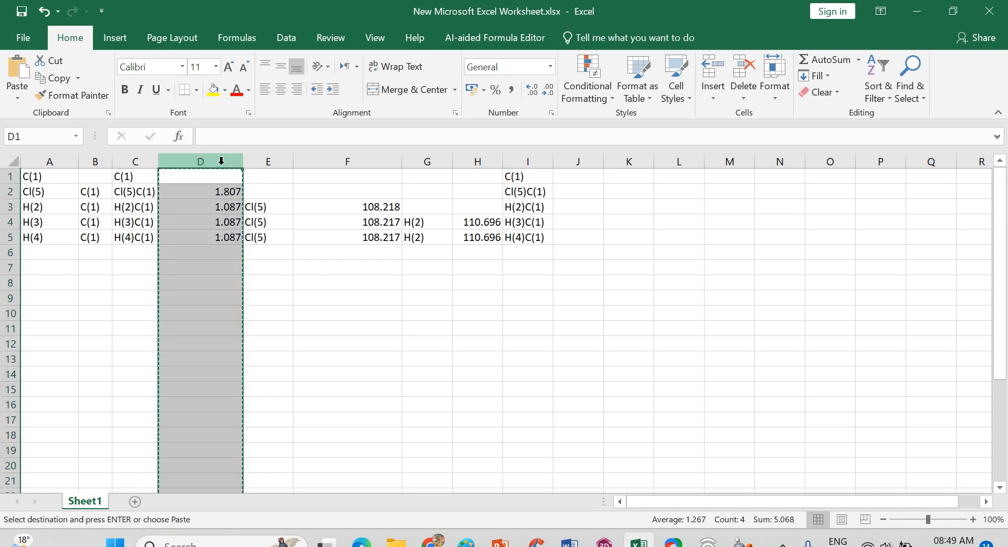
left_click(581, 151)
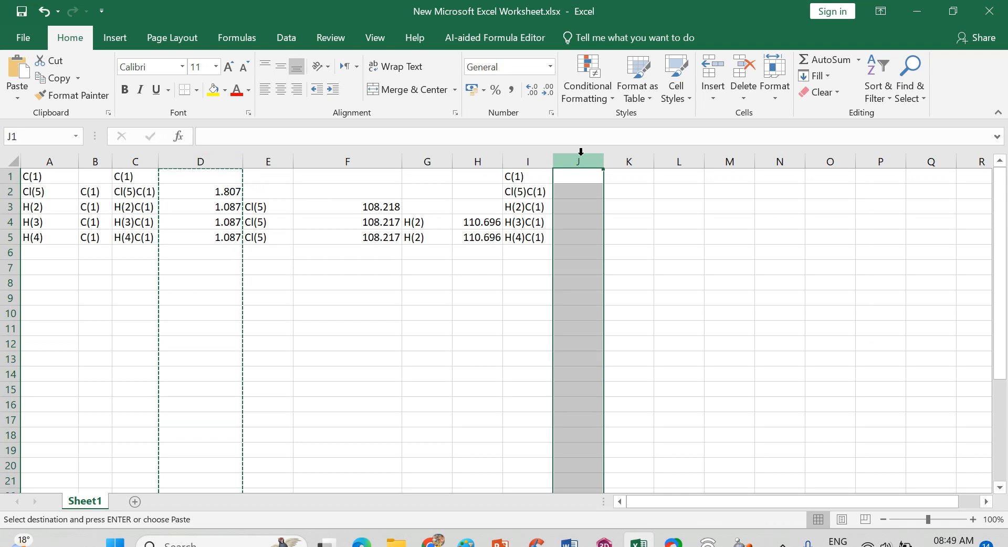
key("ctrl+v")
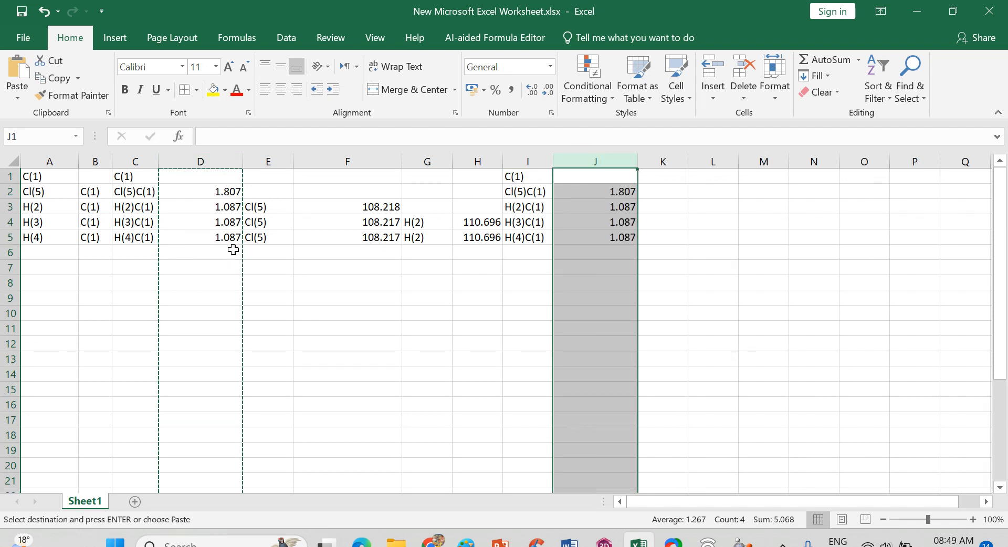
Clear the original bond lengths in column D and the CONCAT formulas in column C.
left_click(232, 241)
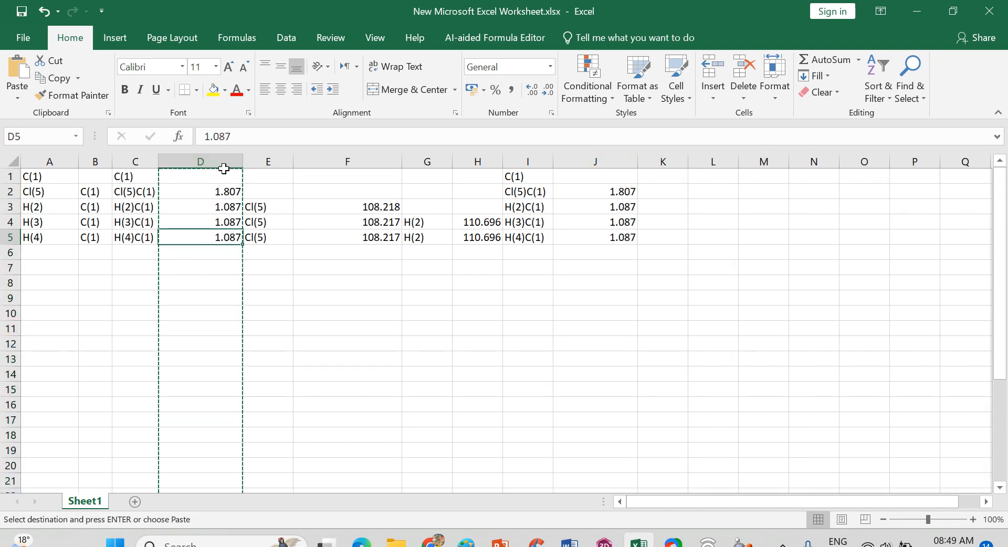
left_click(224, 162)
key("Delete")
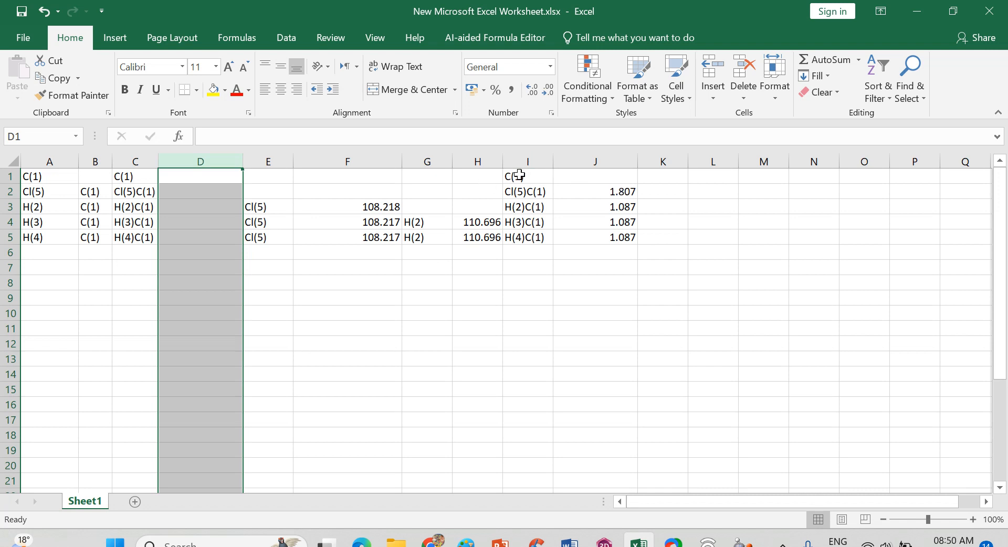
left_click(423, 297)
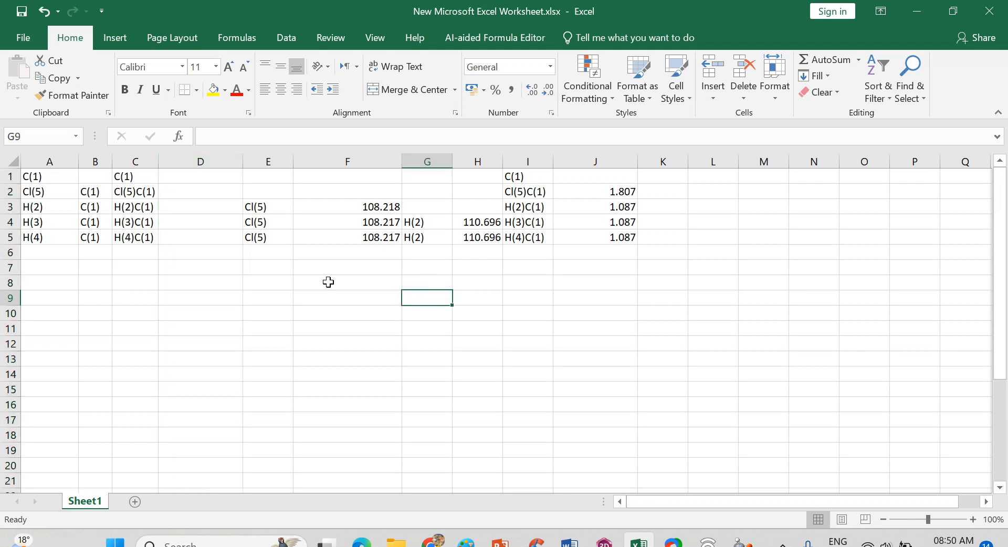
left_click(138, 160)
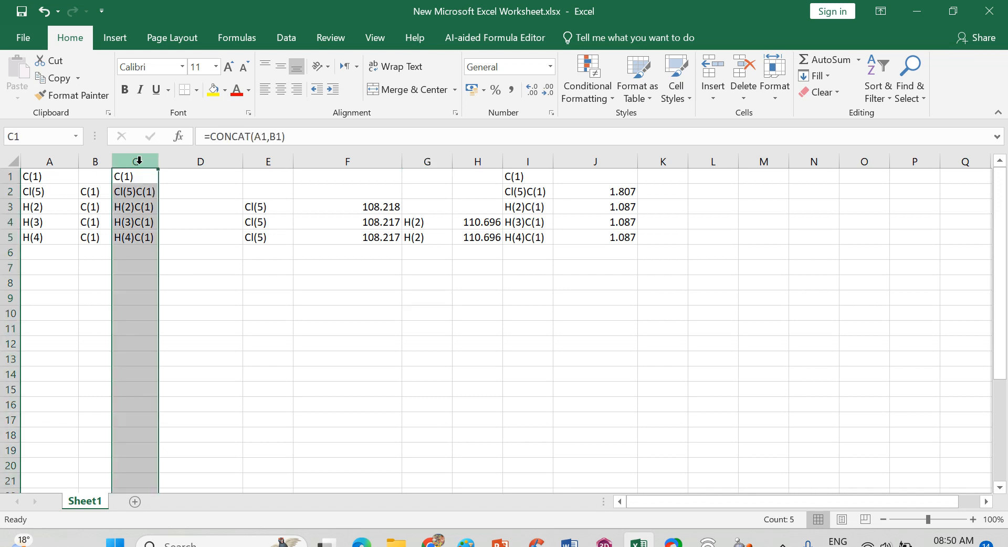
key("Delete")
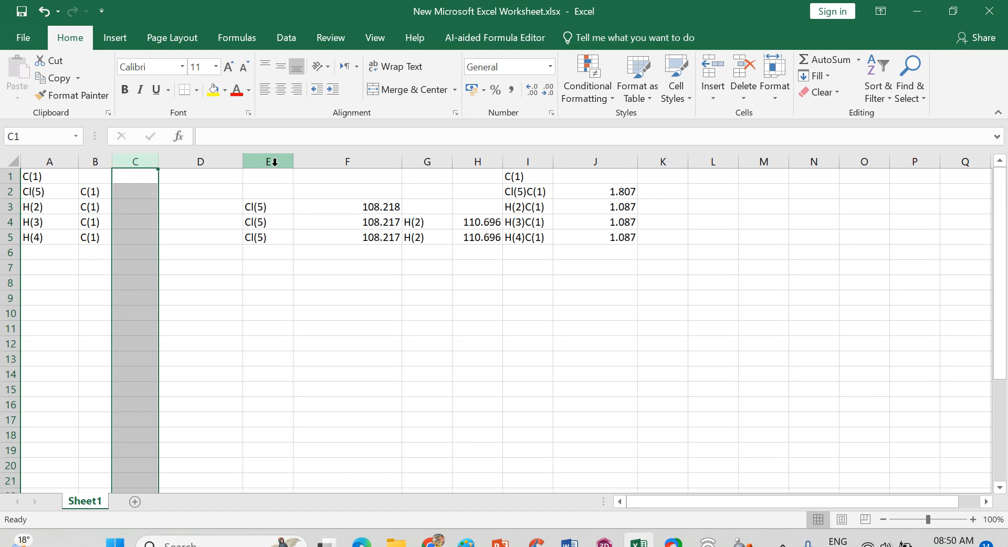
Copy the third atom label column E into the emptied column C.
left_click(274, 162)
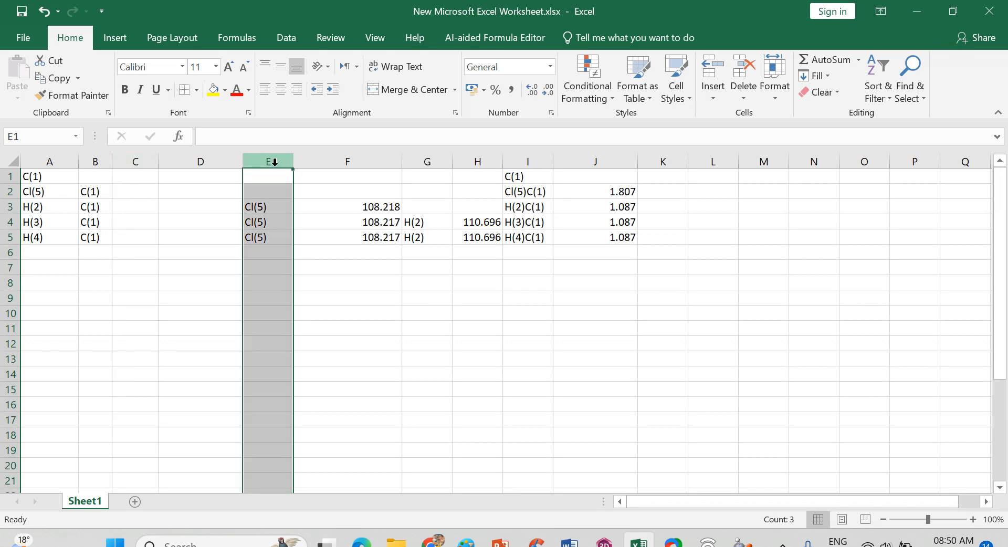
key("ctrl+c")
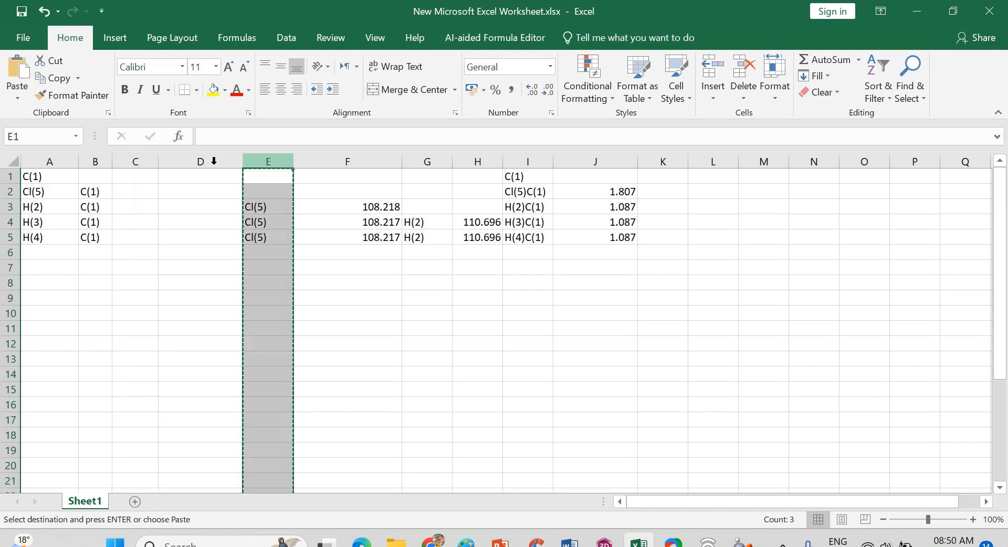
left_click(141, 175)
key("ctrl+space")
key("Return")
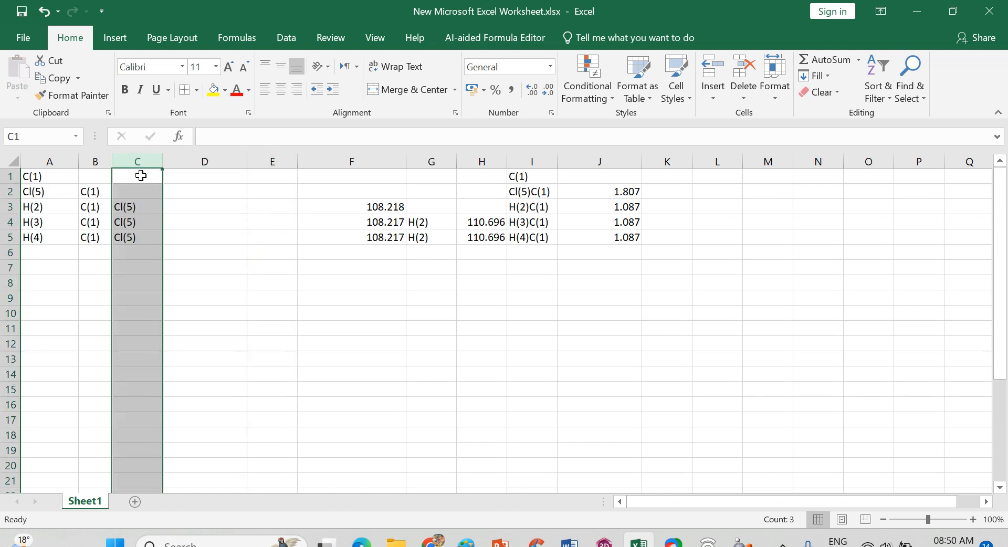
Insert a CONCAT function in D1 with A1 as its first text argument.
left_click(175, 197)
left_click(191, 177)
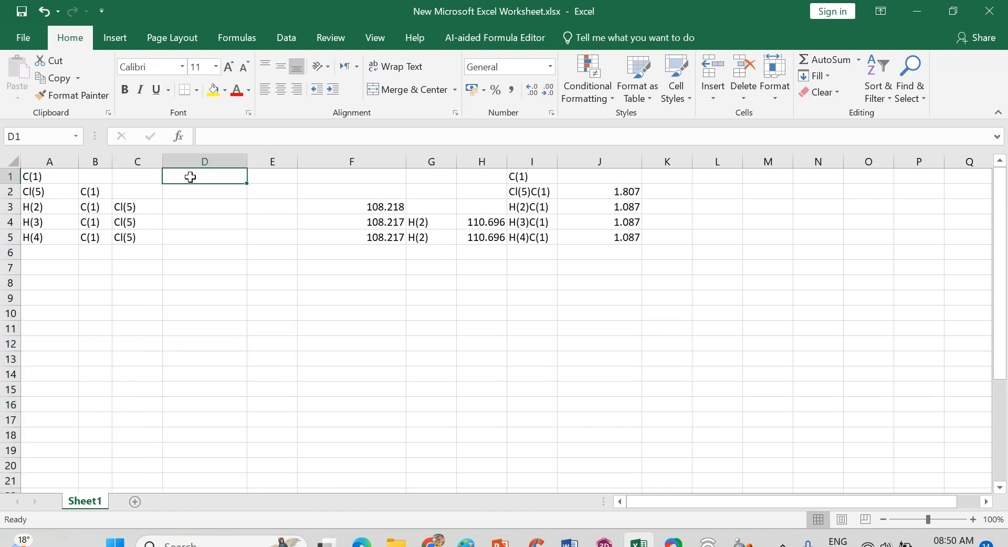
left_click(237, 38)
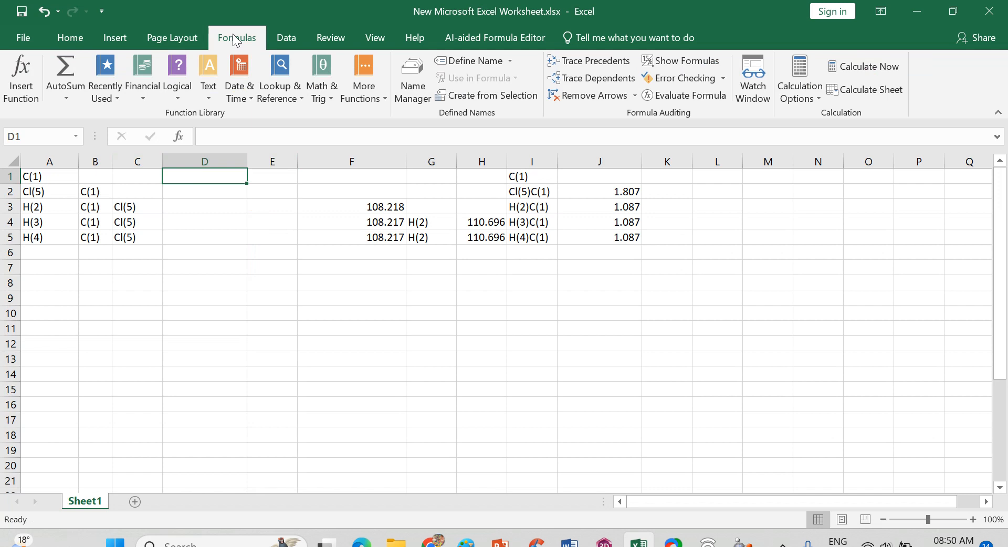
left_click(208, 90)
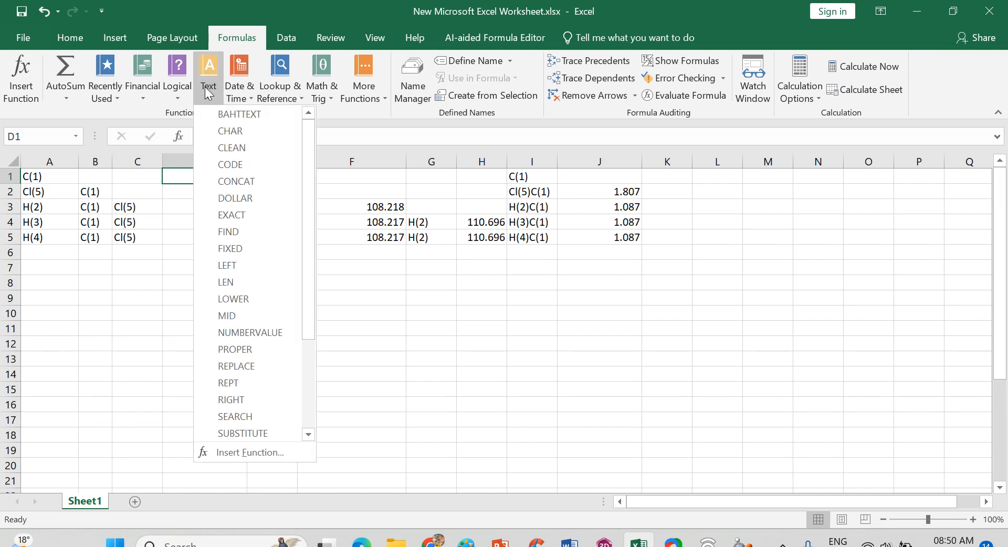
left_click(228, 181)
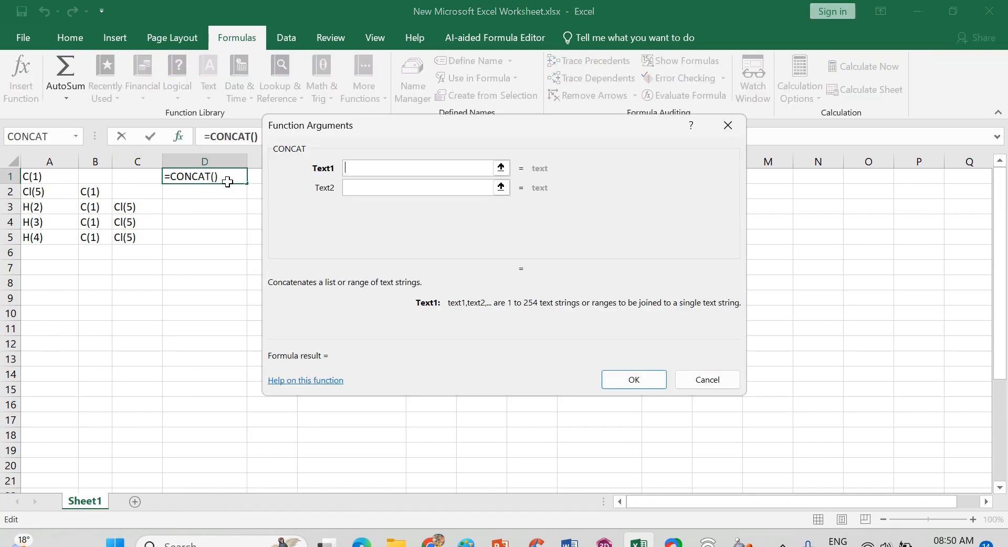
left_click(500, 167)
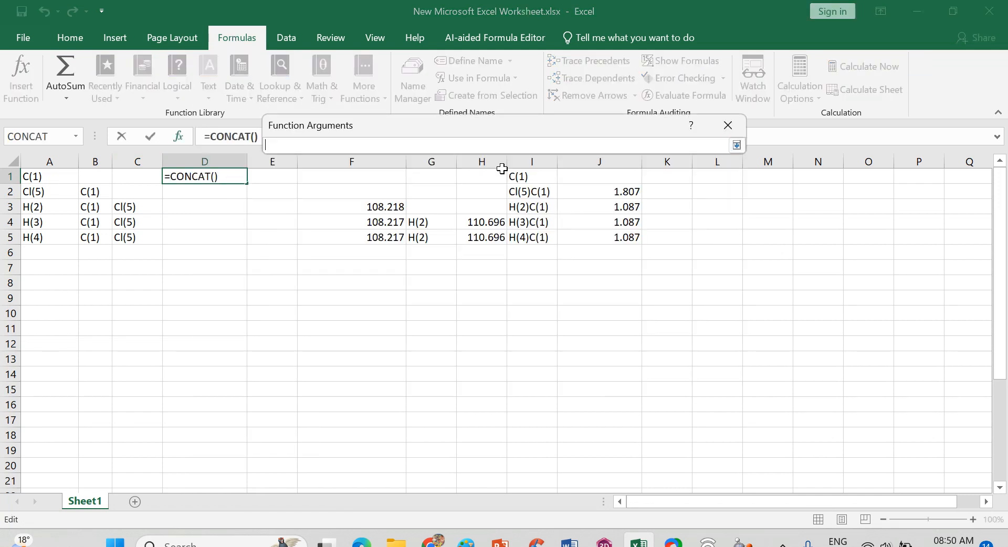
left_click(34, 178)
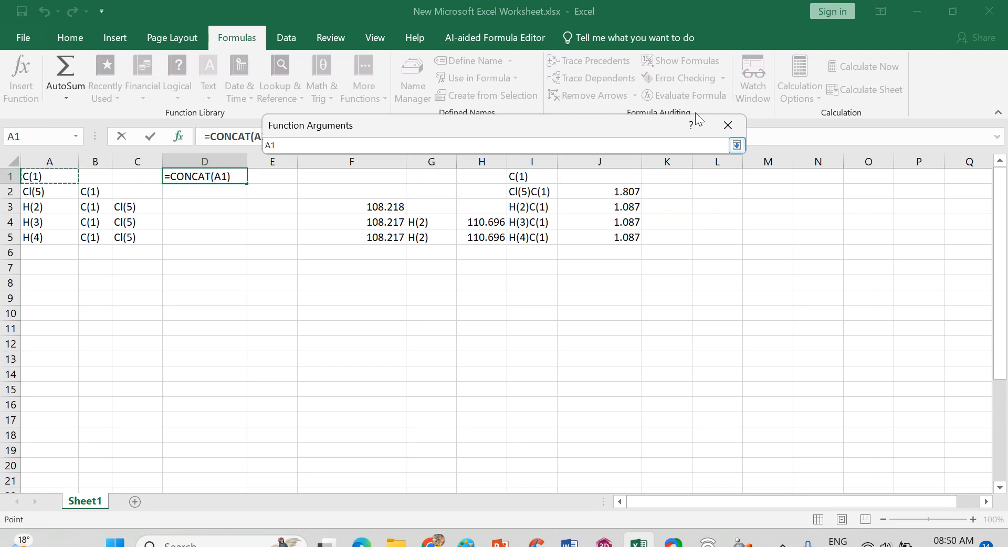
left_click(727, 126)
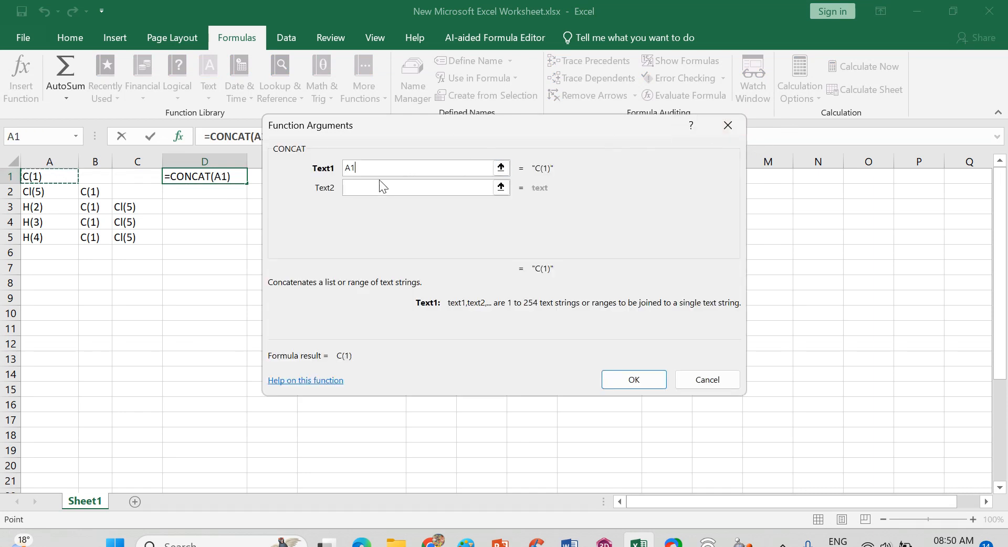
Complete the D1 CONCAT formula with B1 and C1 as further arguments and fill it down to D5.
left_click(500, 187)
left_click(500, 187)
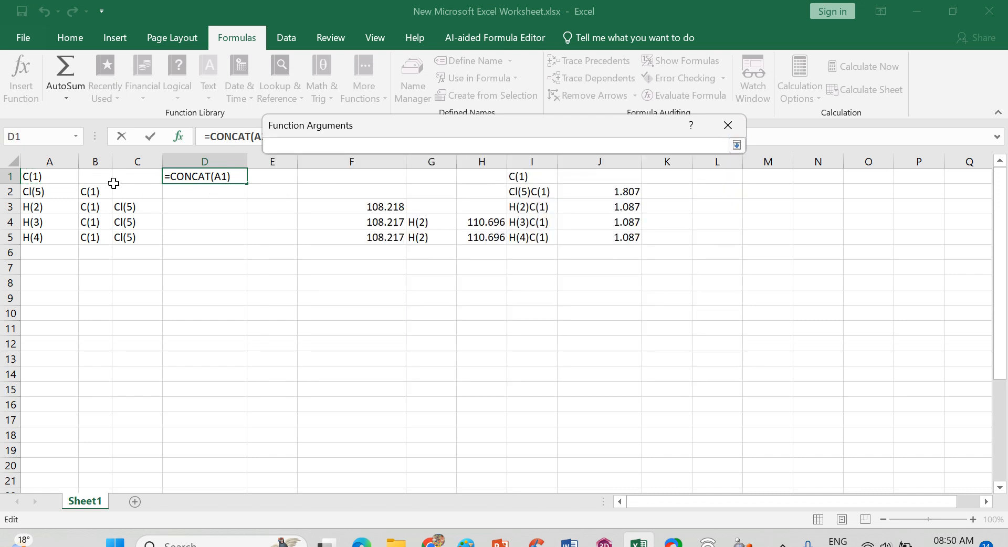
left_click(91, 178)
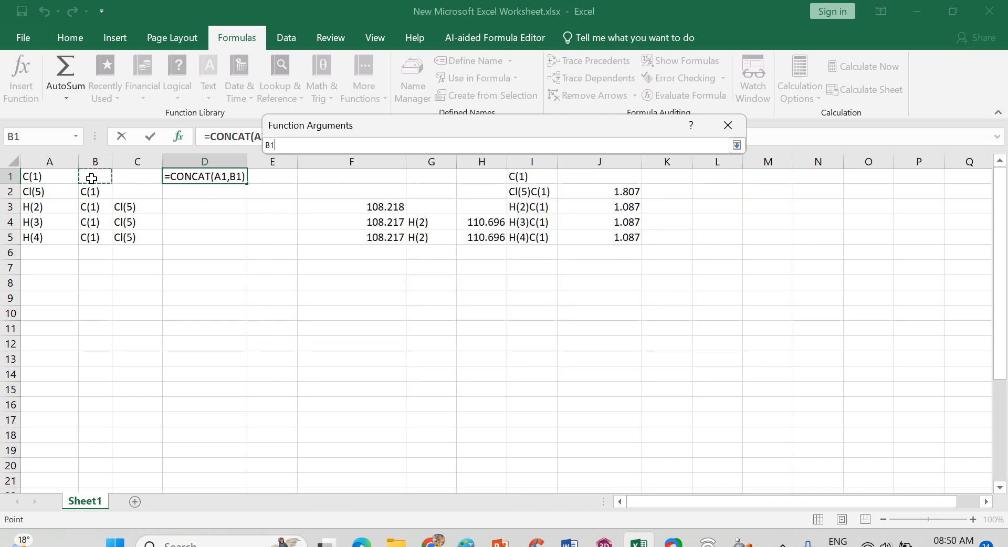
left_click(728, 125)
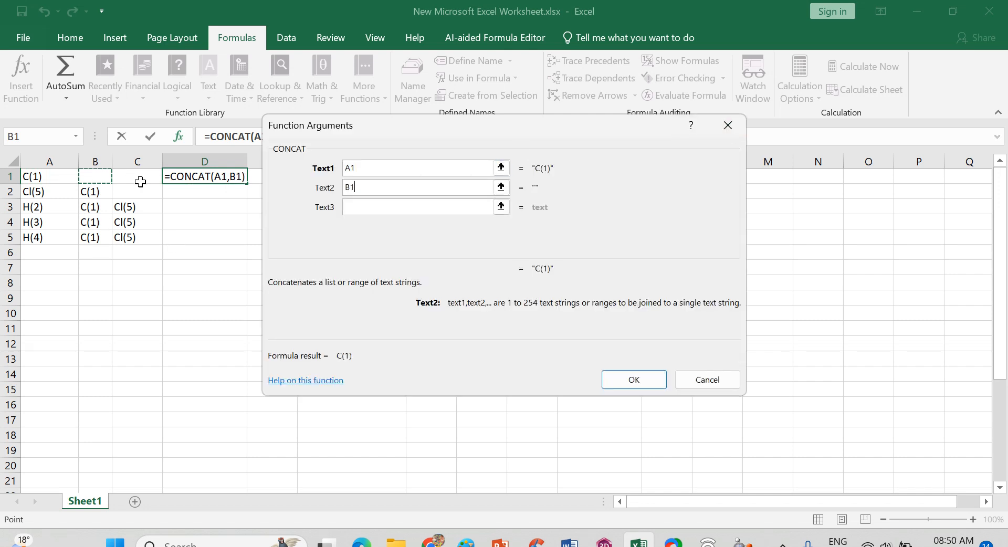
left_click(501, 206)
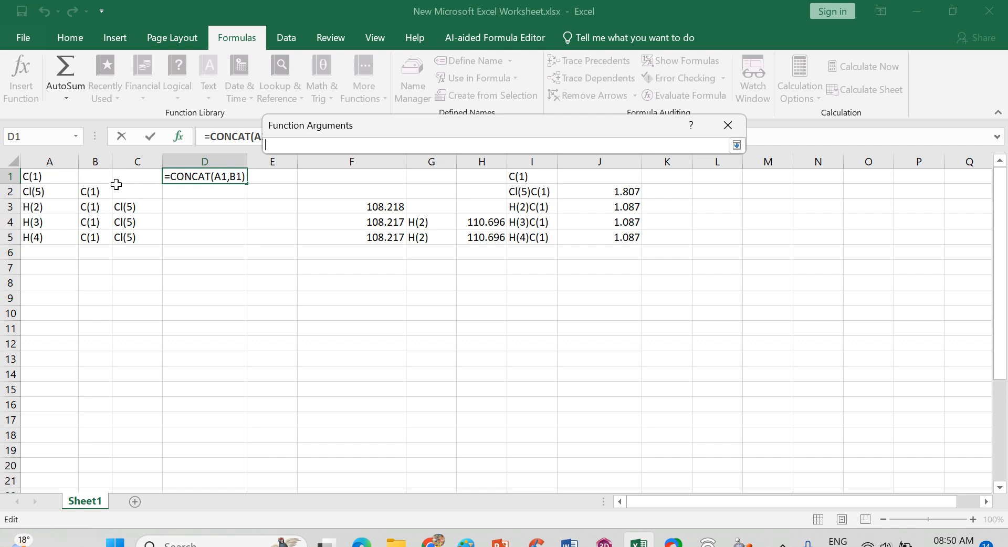
left_click(139, 180)
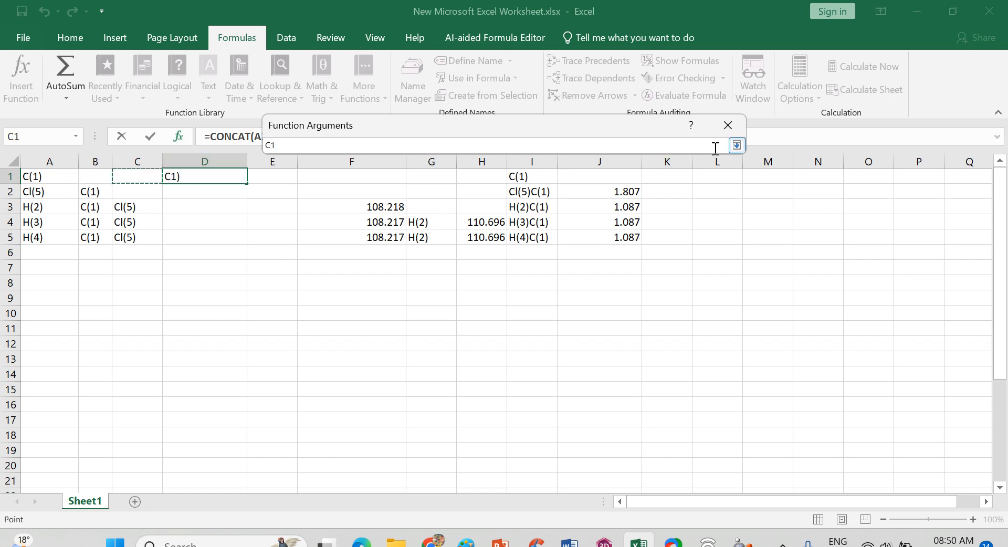
left_click(725, 132)
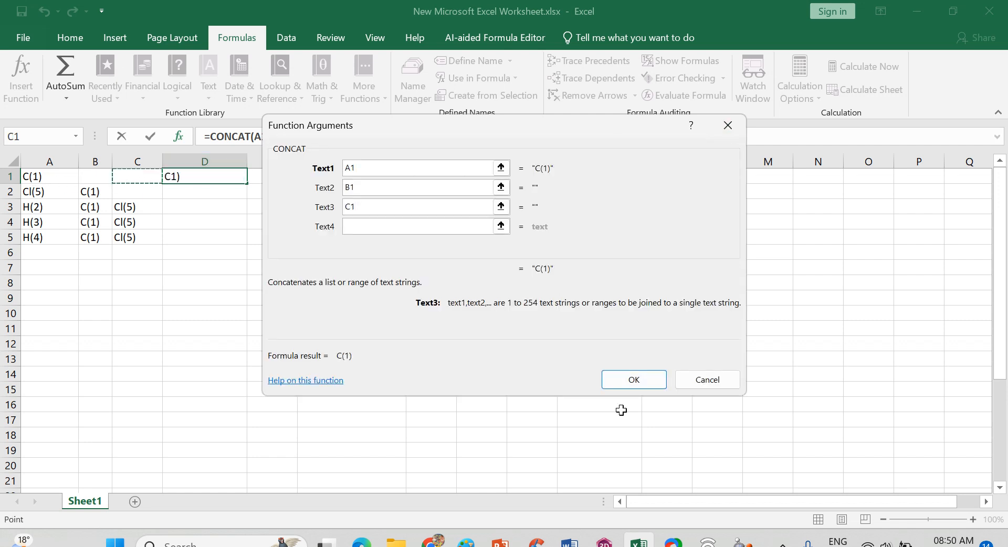
left_click(634, 385)
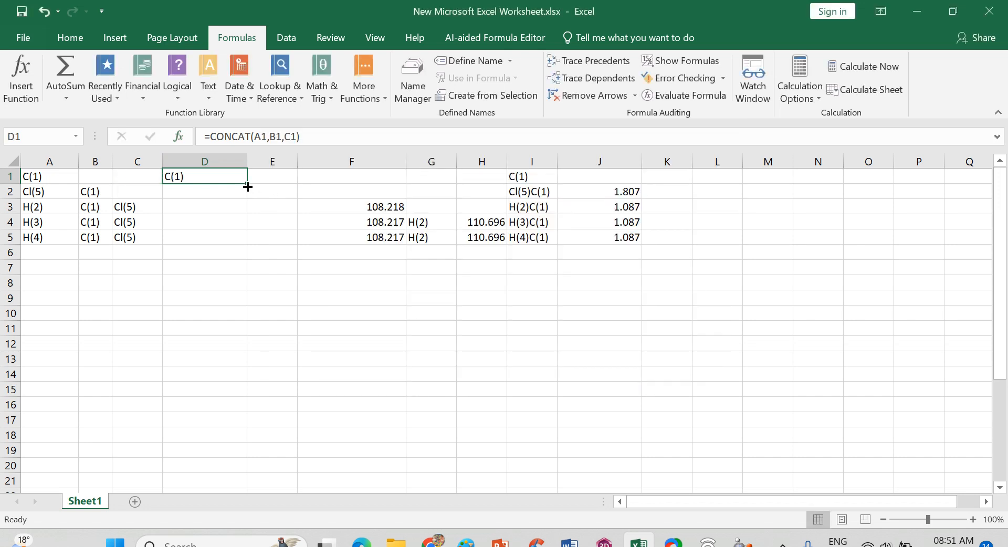
left_click_drag(247, 187, 239, 240)
left_click(237, 252)
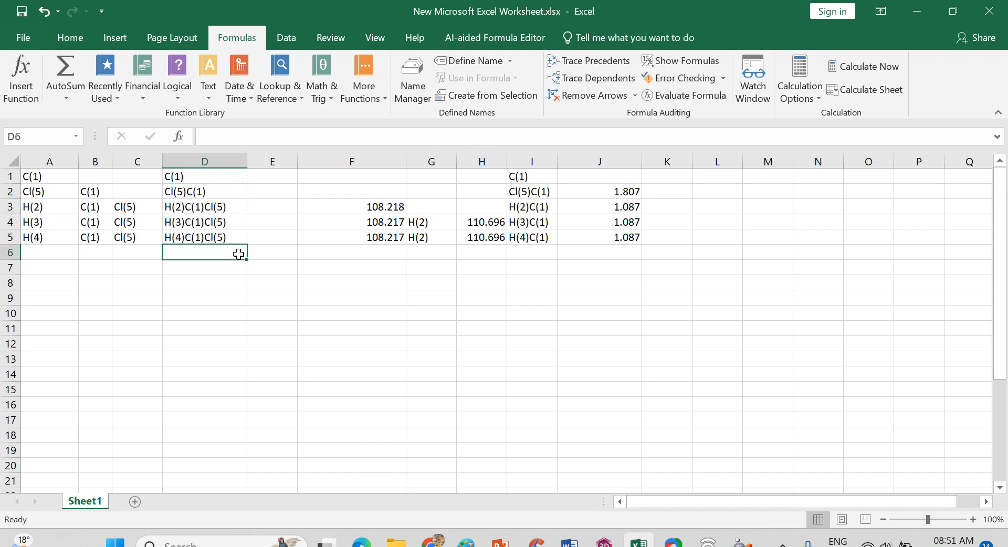
Copy the concatenated labels in column D into column K as values only and autofit column K's width.
left_click(201, 162)
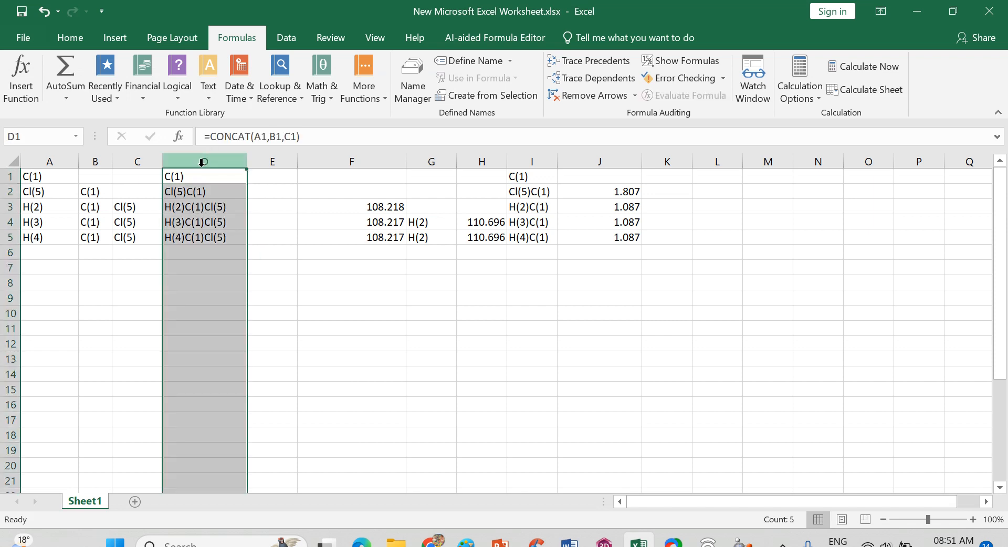
key("ctrl+c")
left_click(671, 158)
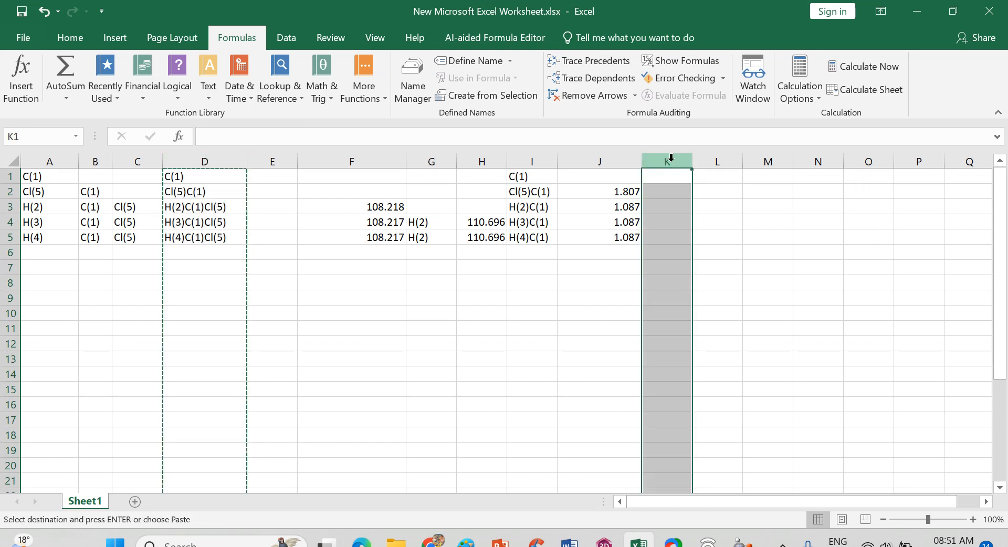
left_click(69, 38)
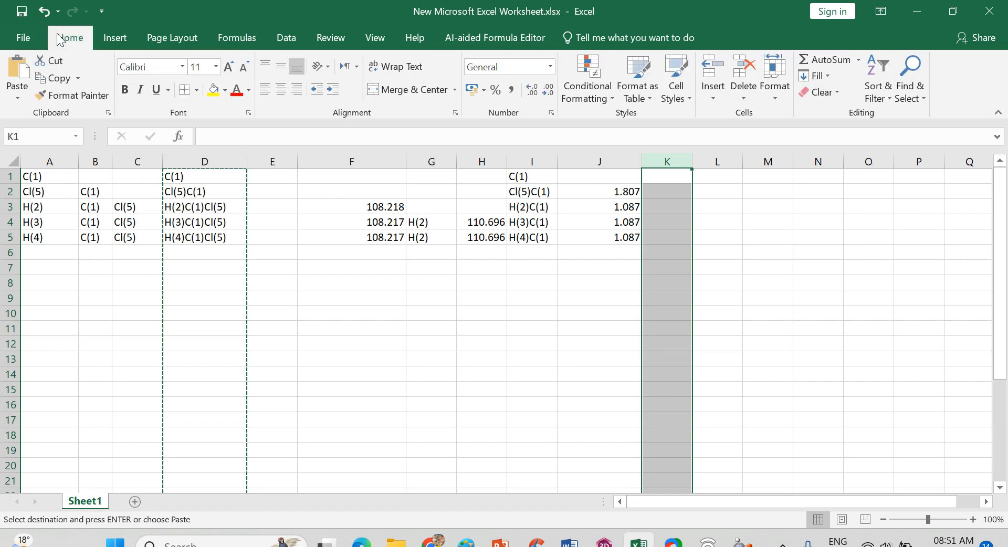
left_click(14, 105)
left_click(21, 202)
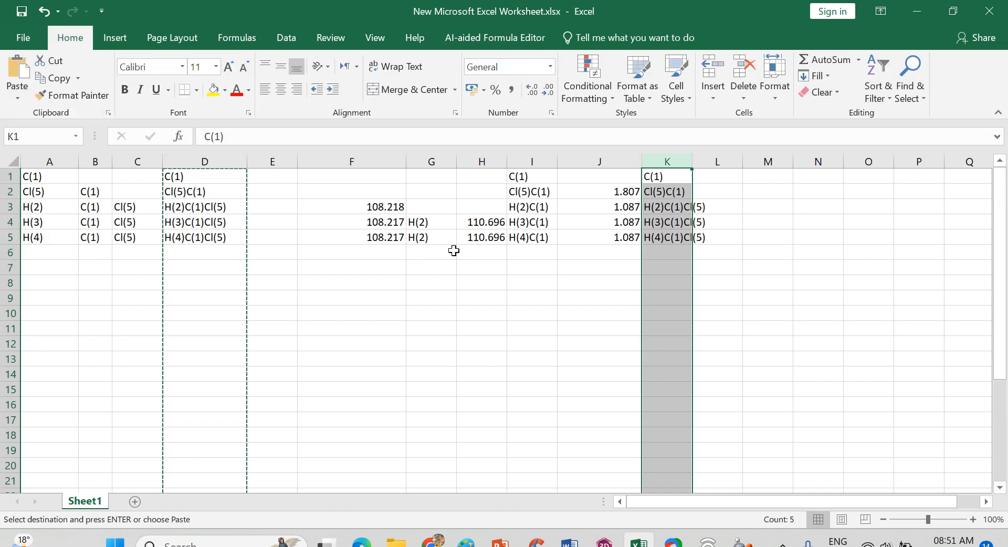
double_click(693, 158)
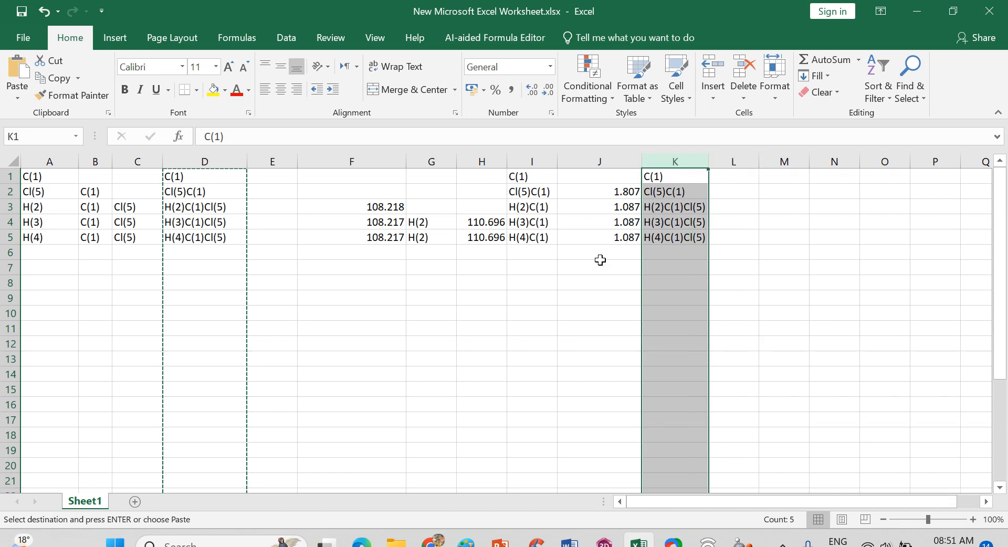
Copy the bond angle column F into column L beside the pasted three-atom labels.
left_click(372, 207)
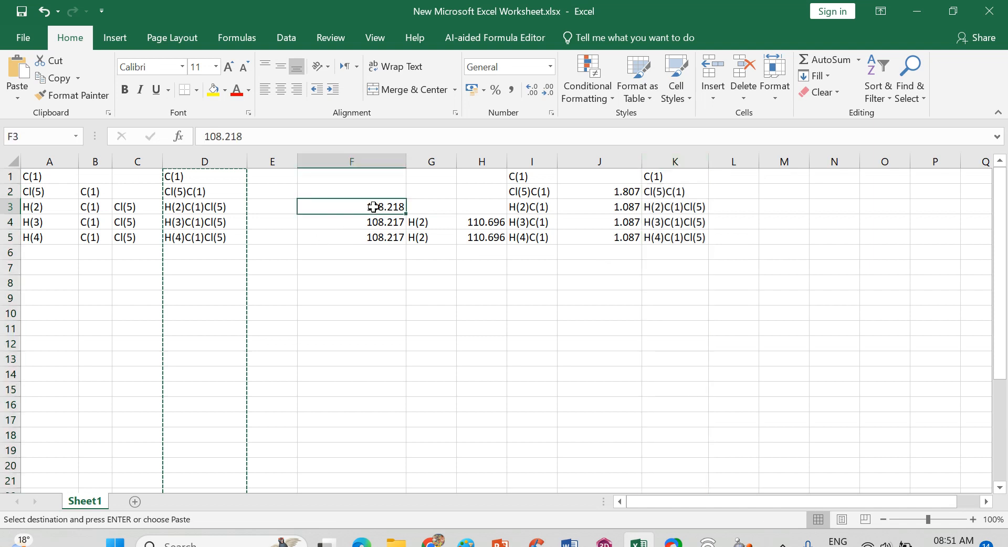
left_click(380, 162)
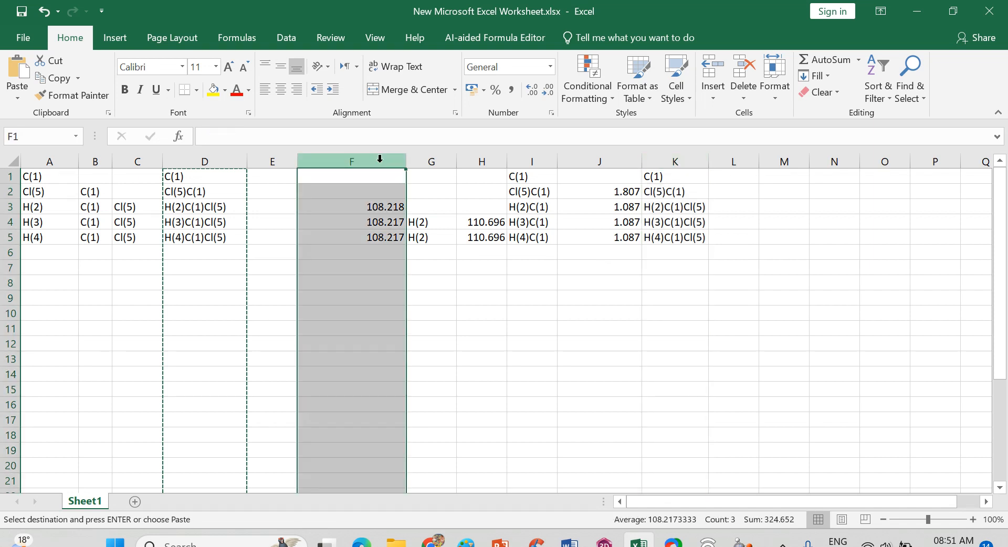
key("ctrl+c")
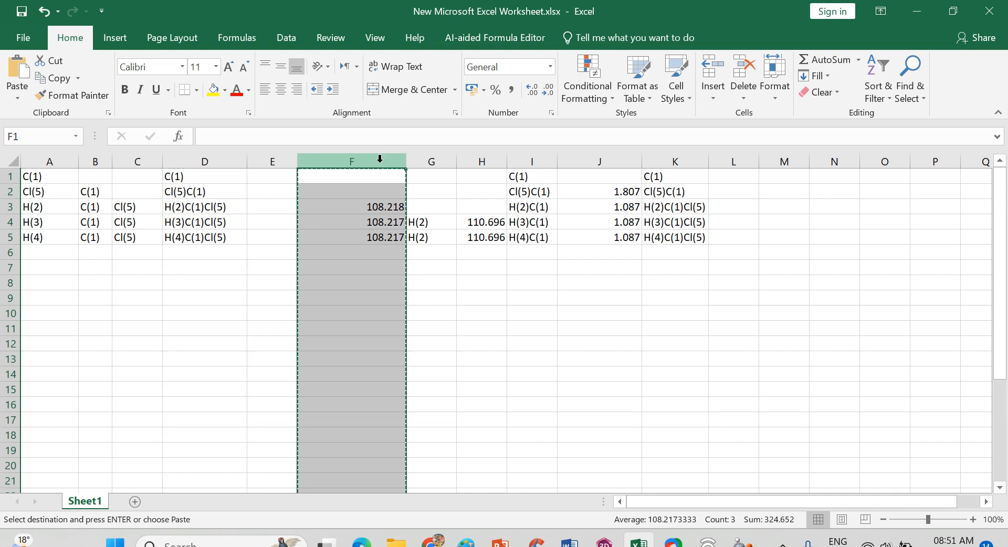
left_click(741, 157)
key("ctrl+v")
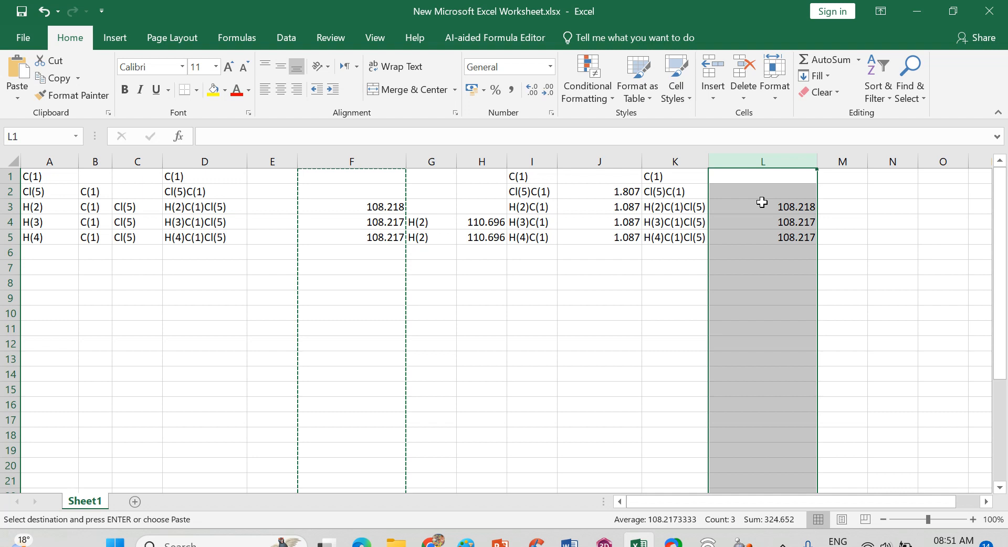
left_click(514, 251)
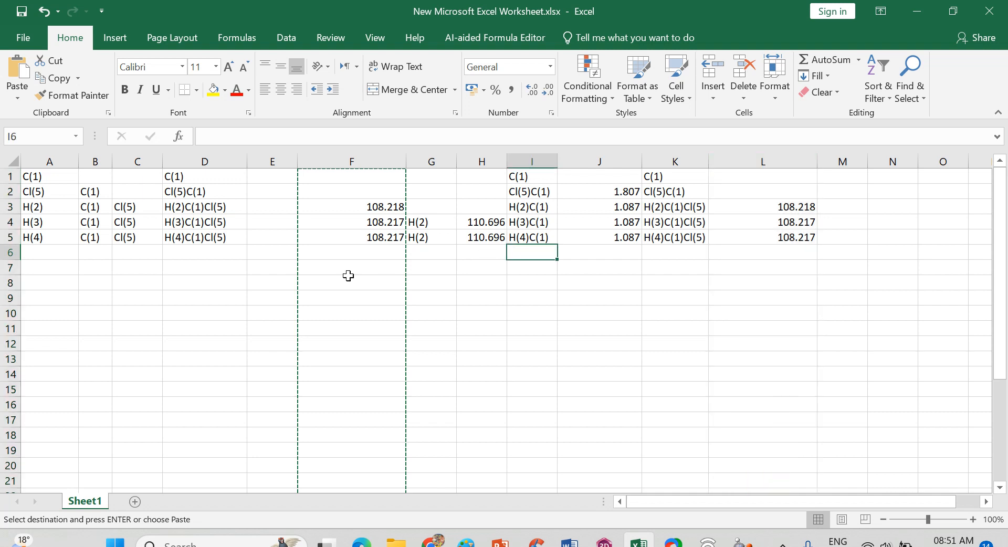
left_click(471, 255)
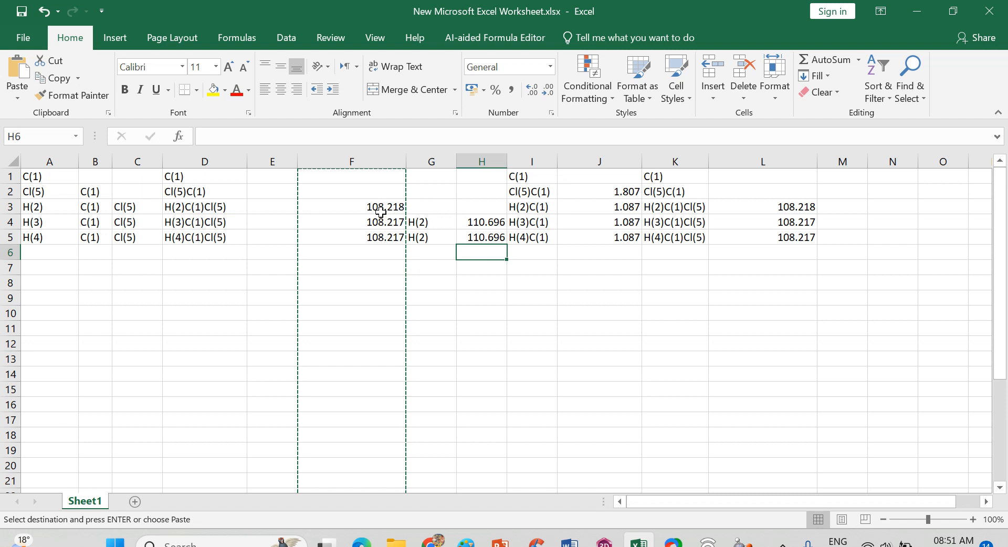
Clear the original bond angles in column F and the CONCAT formulas in column D.
left_click(369, 157)
key("Delete")
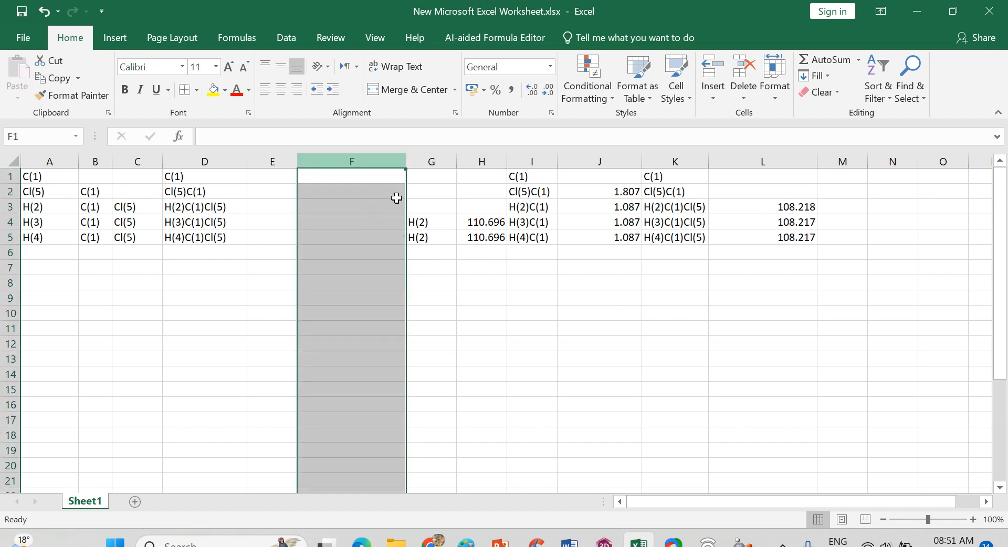
left_click(194, 161)
key("Delete")
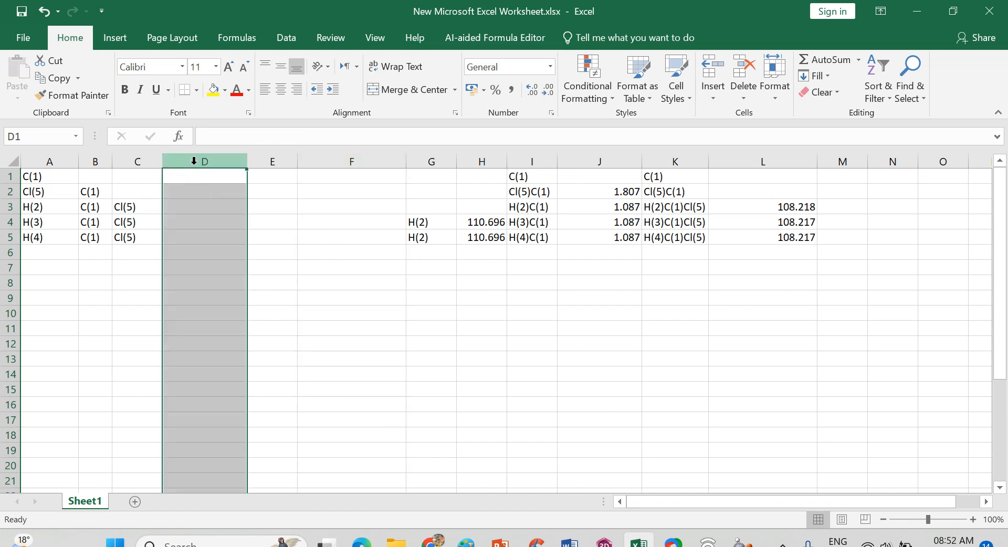
Move the fourth atom label column G into the emptied column D.
left_click(429, 160)
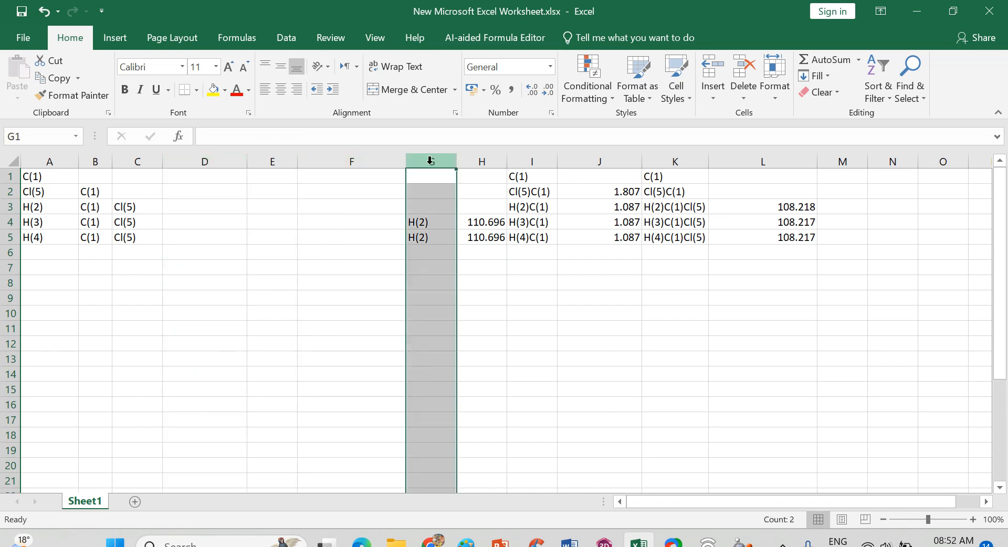
key("ctrl+c")
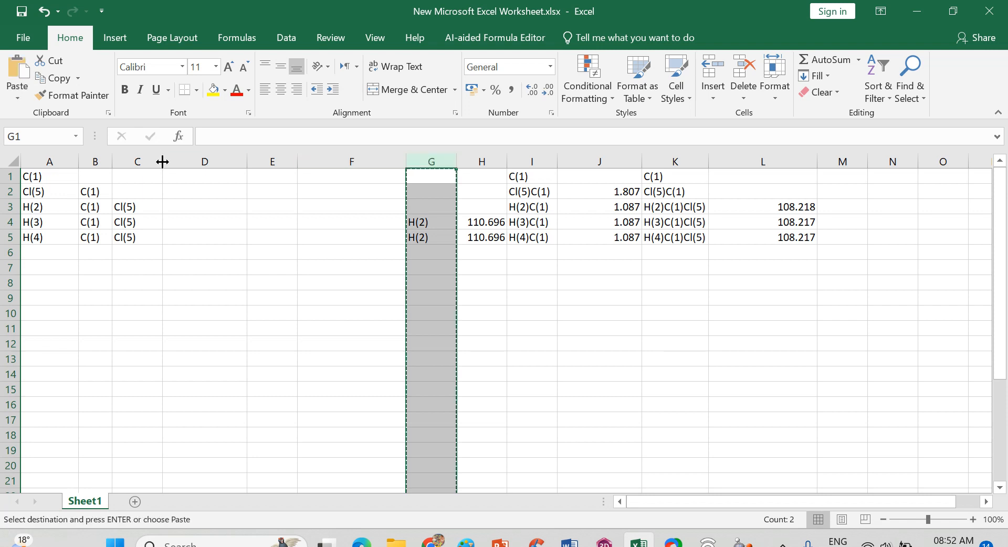
left_click(198, 159)
key("ctrl+v")
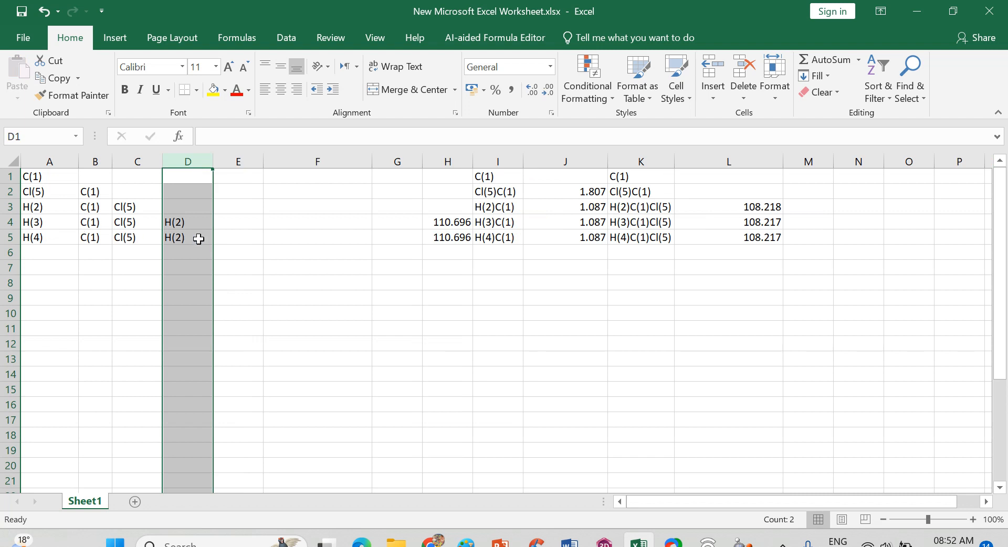
Start a CONCAT formula in cell E1 with A1 and B1 as its first two text arguments.
left_click(240, 176)
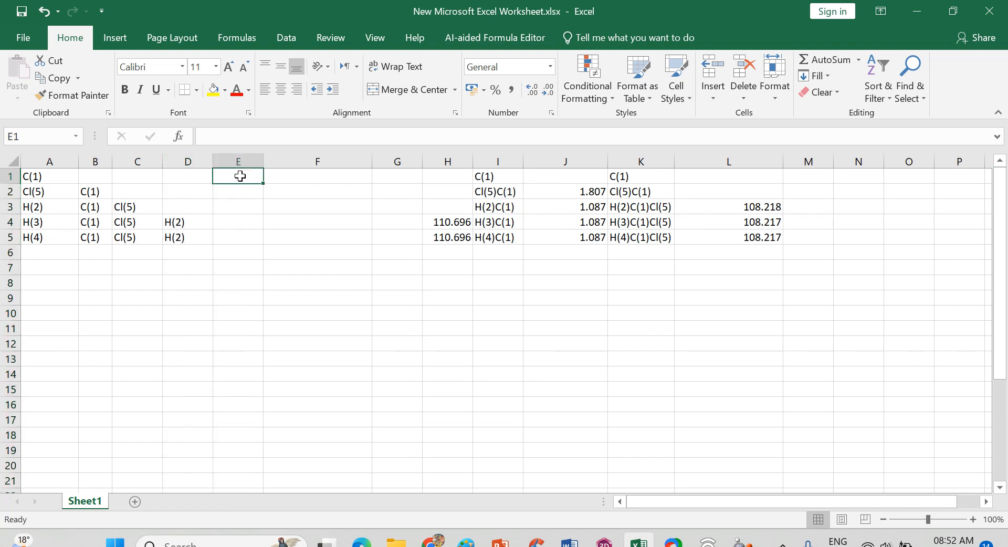
left_click(238, 39)
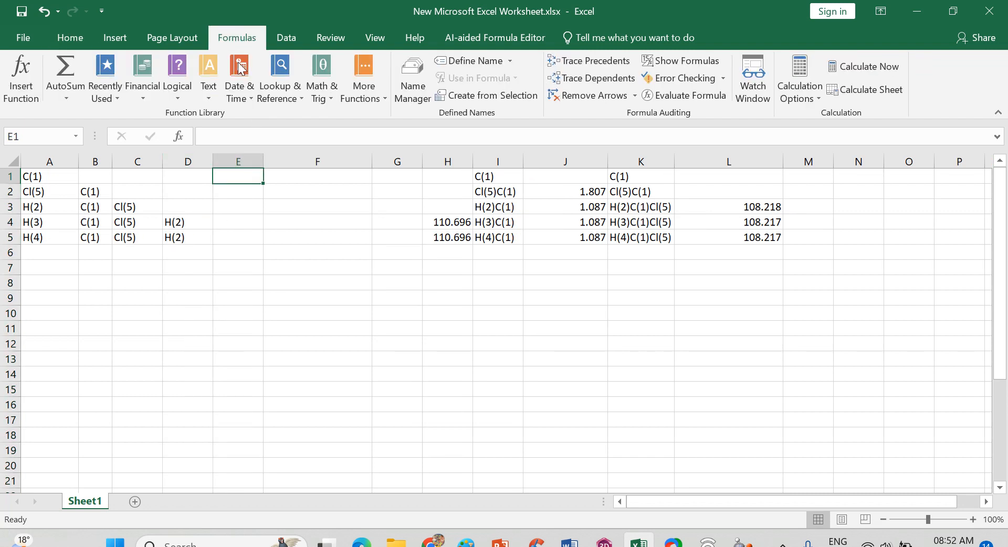
left_click(209, 92)
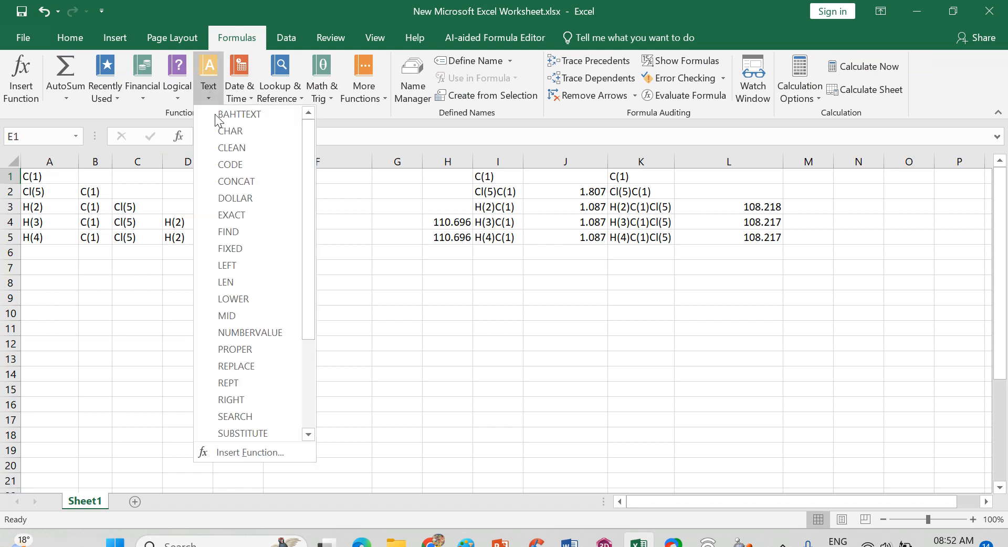
left_click(237, 182)
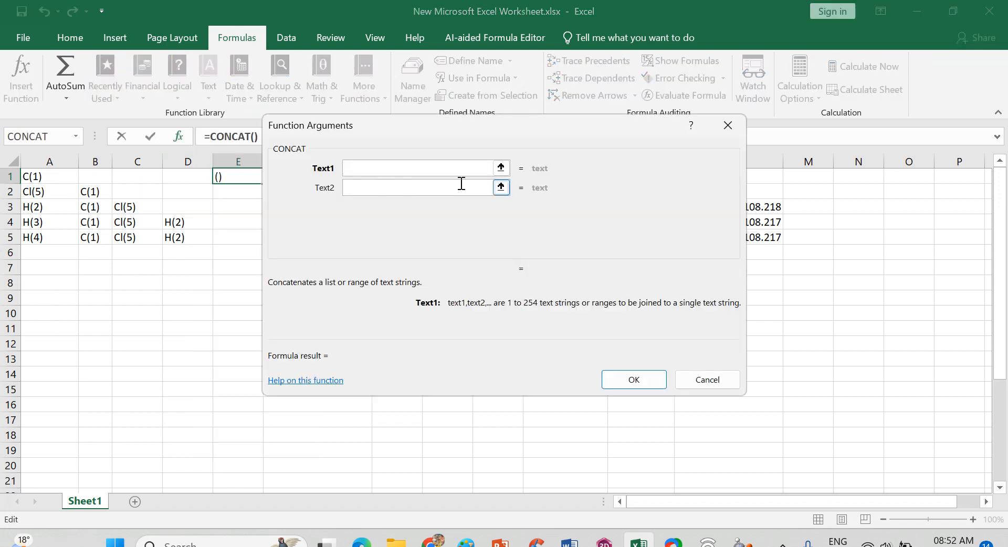
left_click(501, 167)
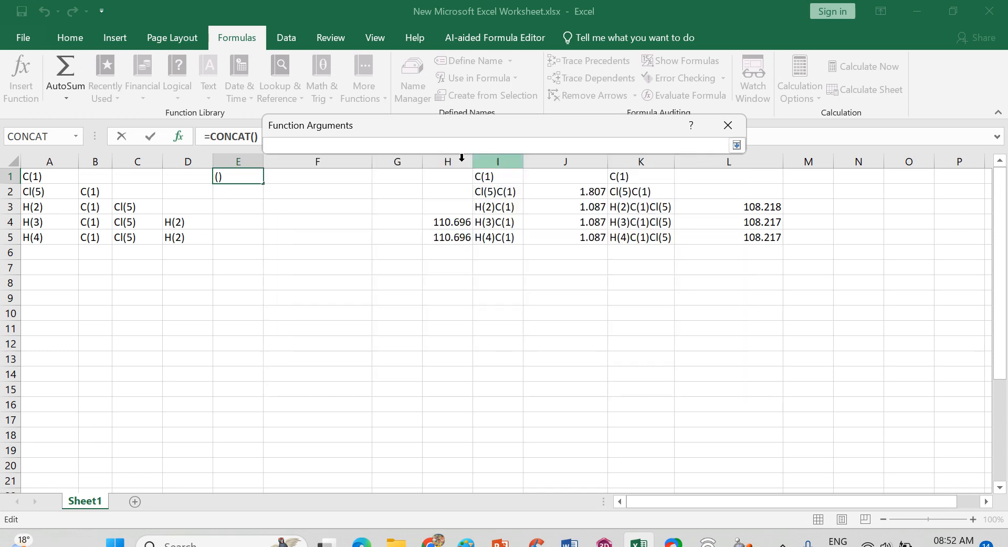
left_click(41, 178)
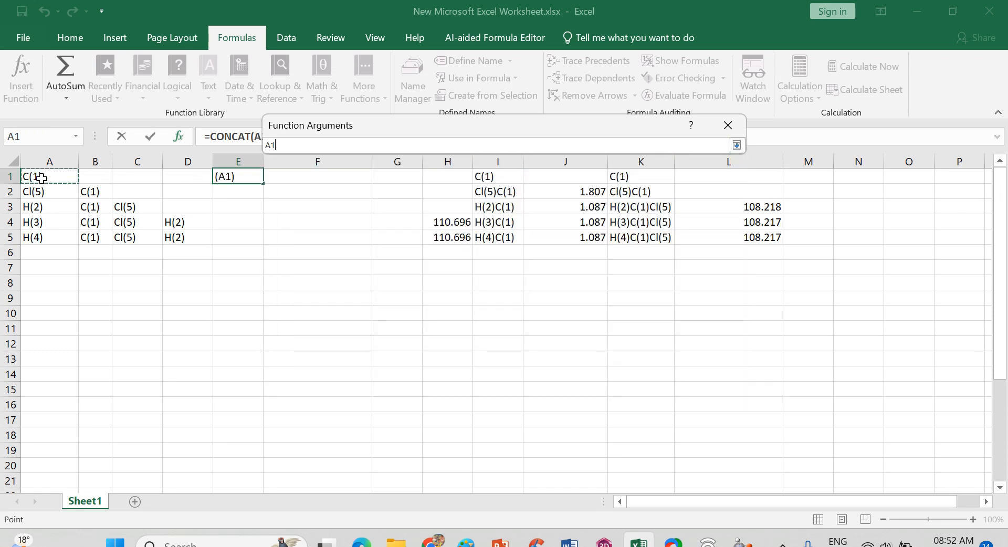
left_click(732, 127)
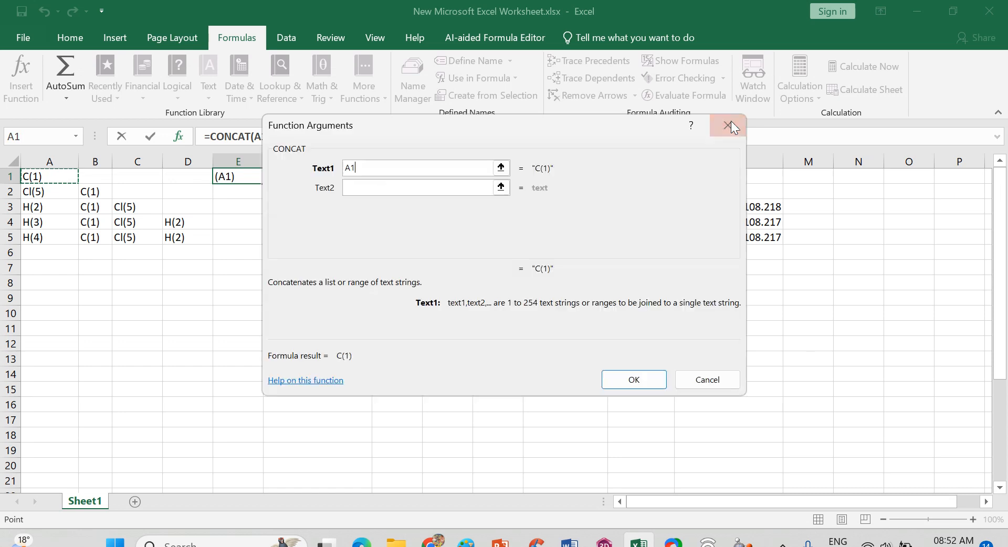
left_click(501, 187)
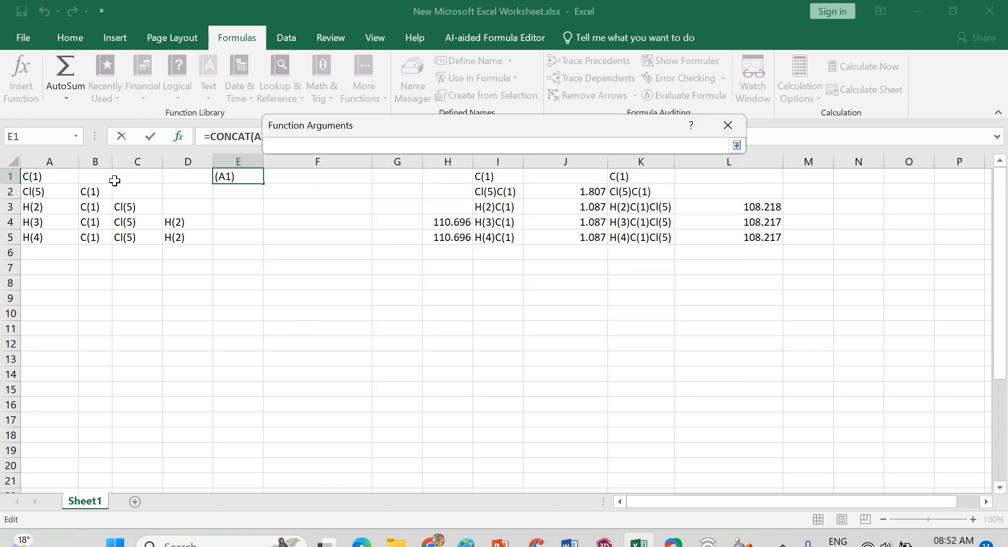
left_click(104, 176)
left_click(728, 126)
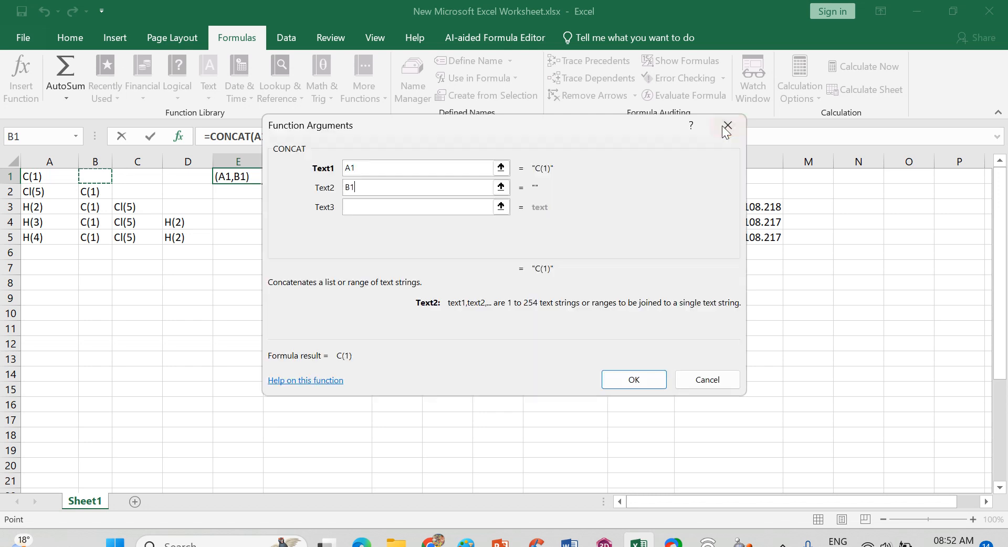
Add C1 and D1 as the third and fourth CONCAT arguments and complete the formula.
left_click(501, 207)
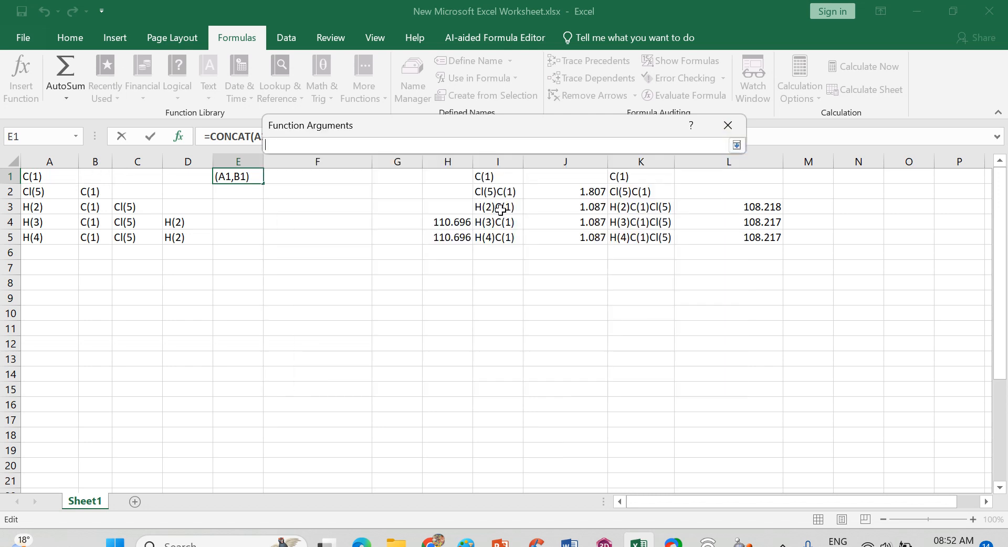
left_click(146, 177)
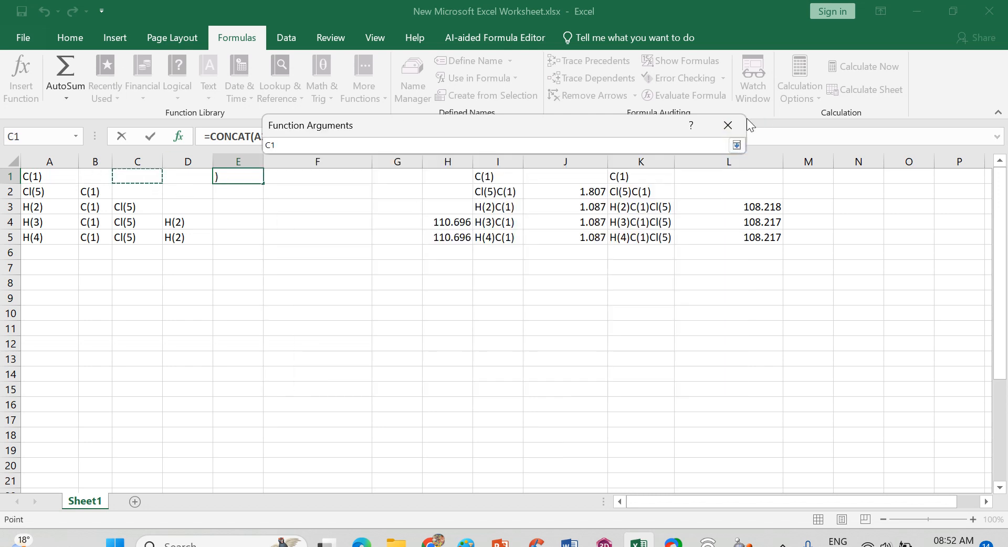
left_click(727, 126)
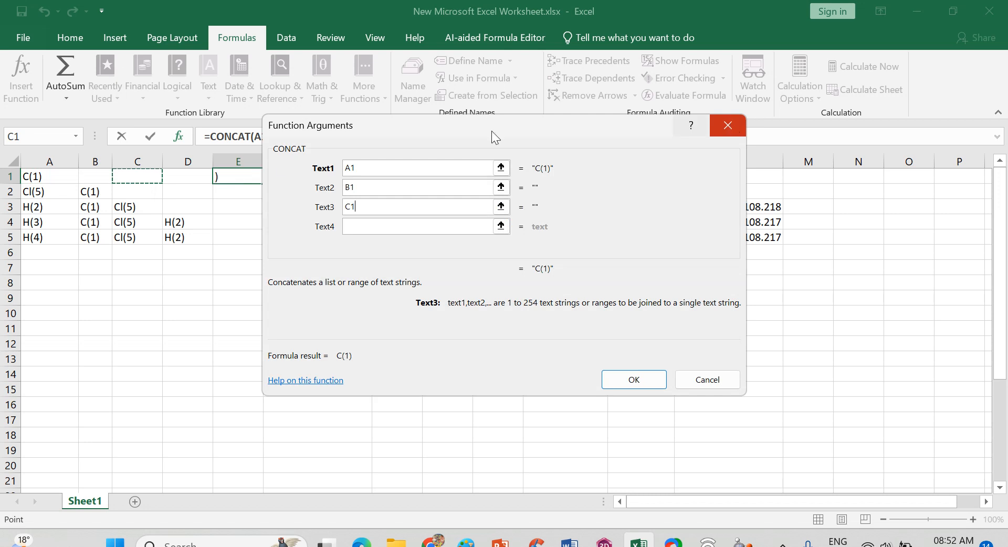
left_click(501, 226)
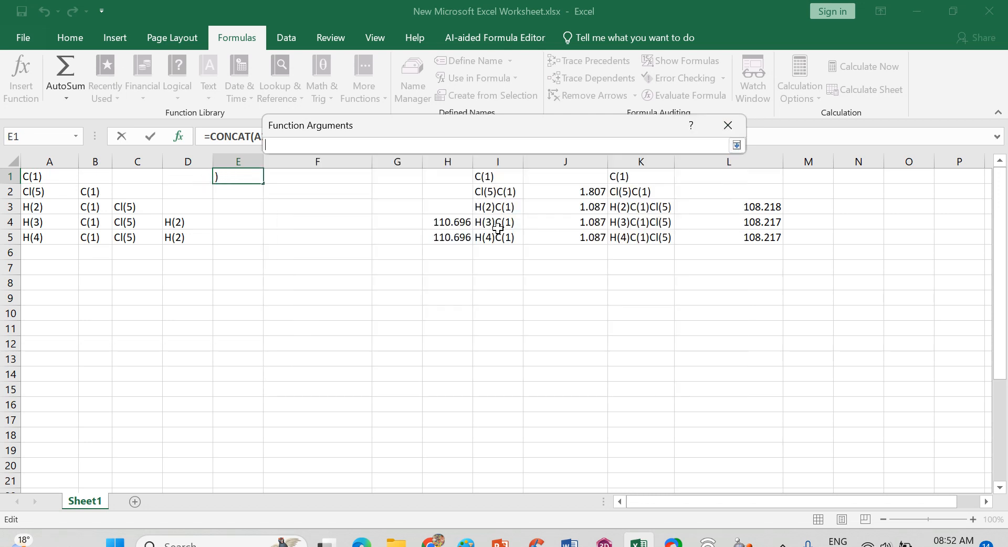
left_click(188, 176)
left_click(725, 125)
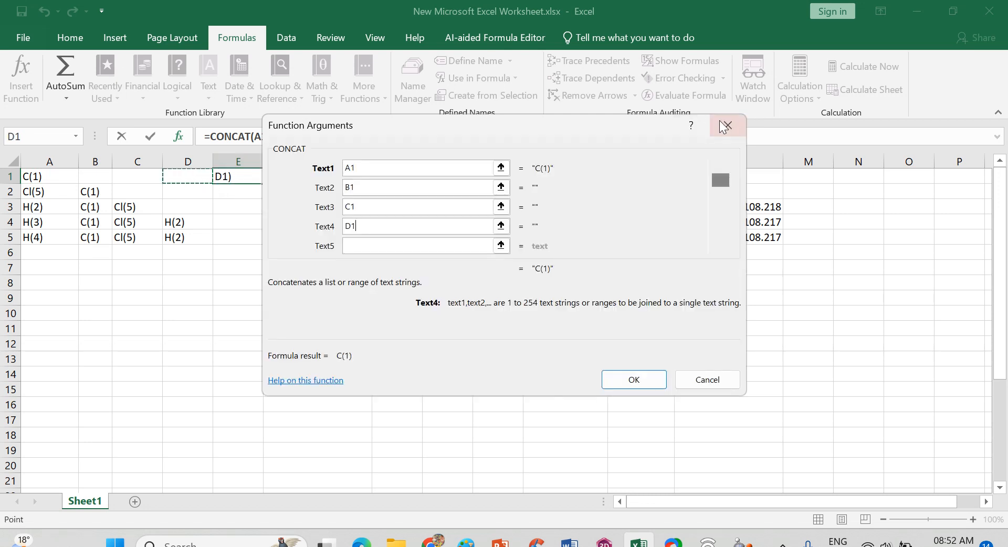
left_click(634, 380)
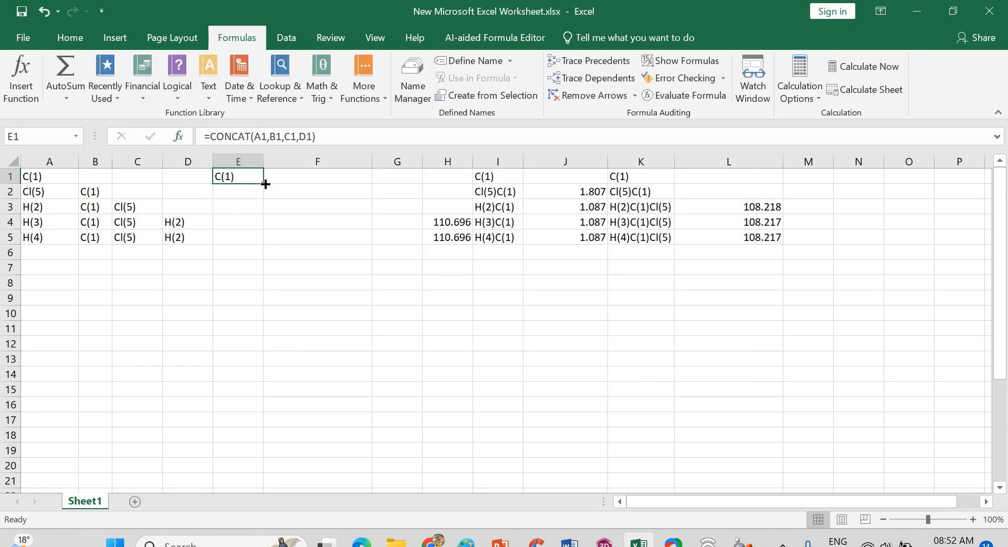
Fill the CONCAT formula from E1 down to E5 and autofit column E's width.
left_click_drag(265, 184, 262, 240)
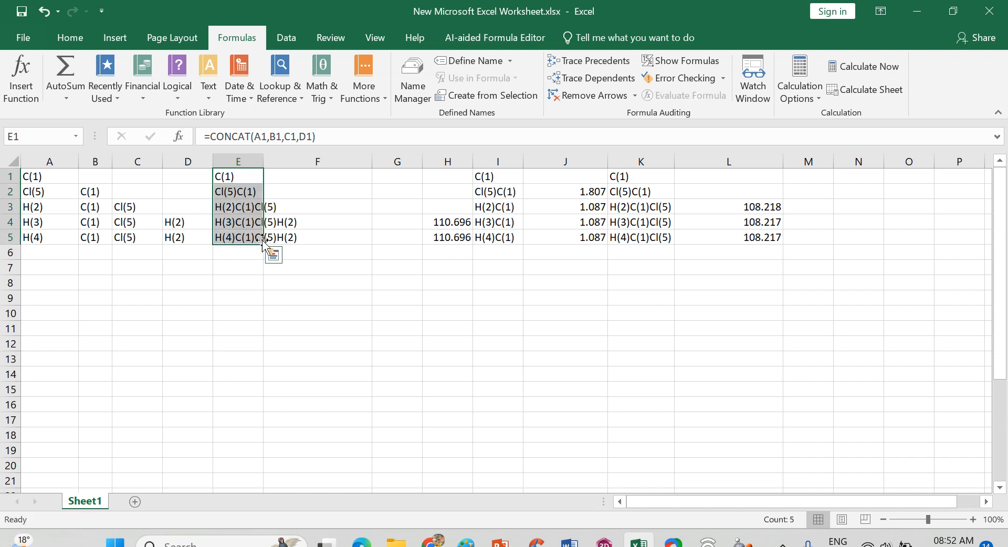
double_click(264, 161)
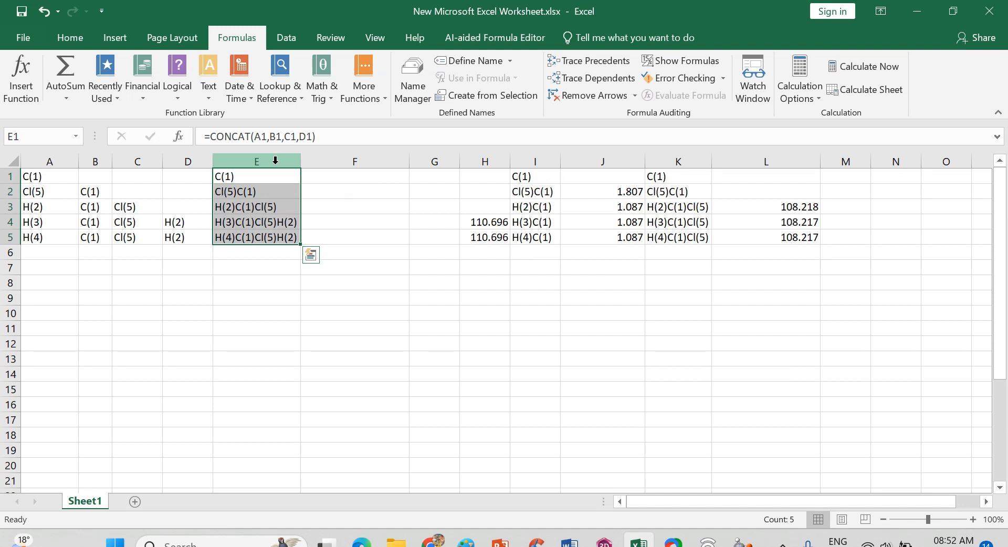
Copy the concatenated four-atom labels in E1:E5 into column M as values only.
key("ctrl+c")
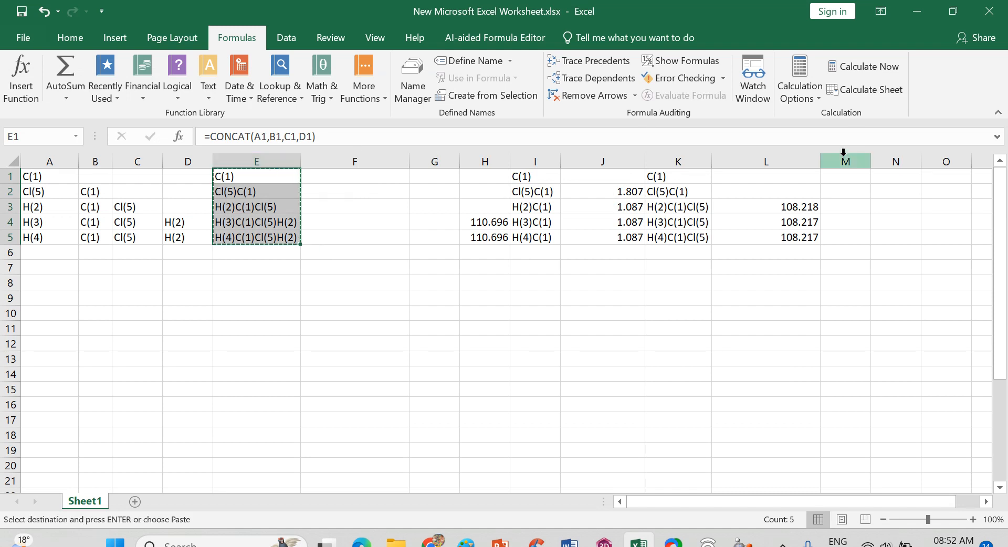
left_click(844, 161)
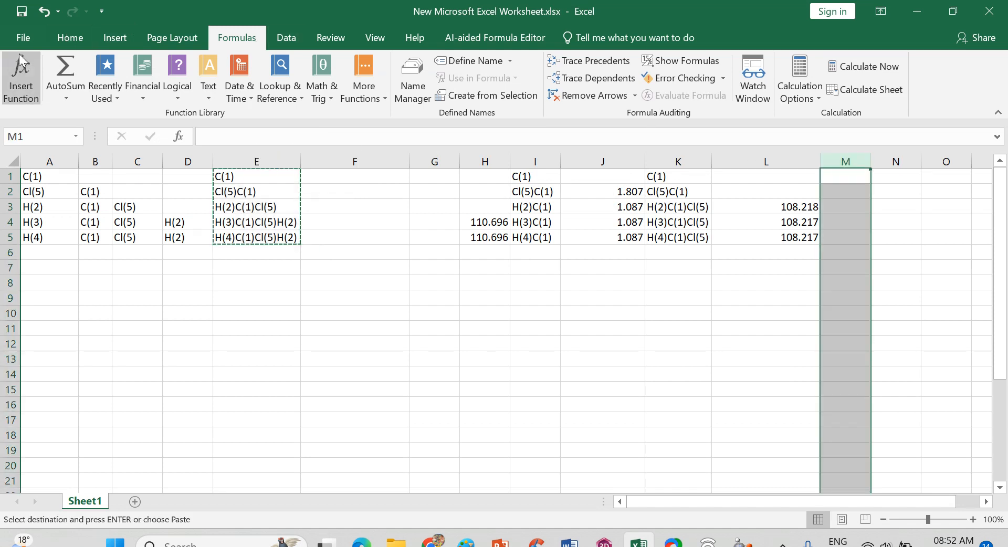
left_click(62, 45)
left_click(17, 98)
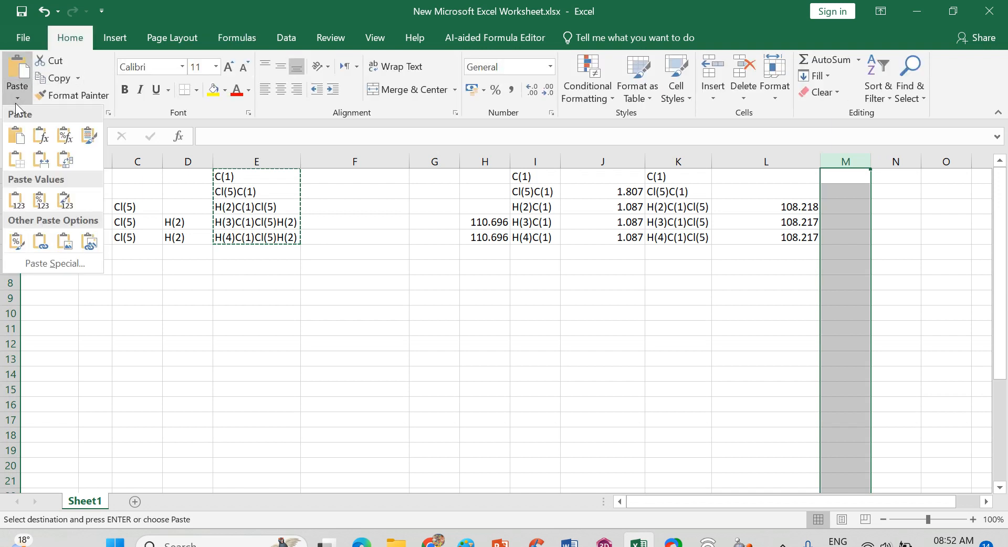
left_click(16, 200)
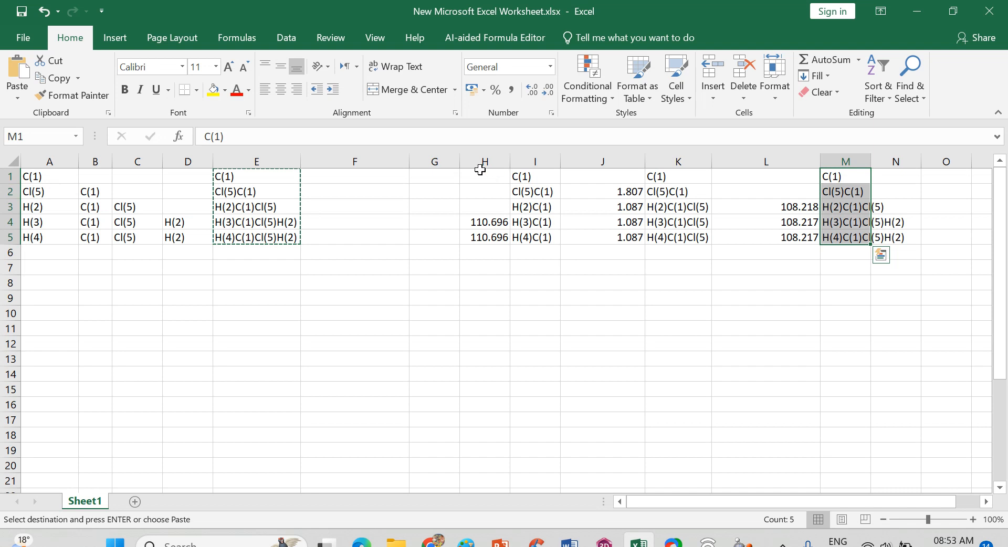
Delete columns A through G, which hold the separate atom labels and the CONCAT formulas.
left_click_drag(451, 165, 30, 171)
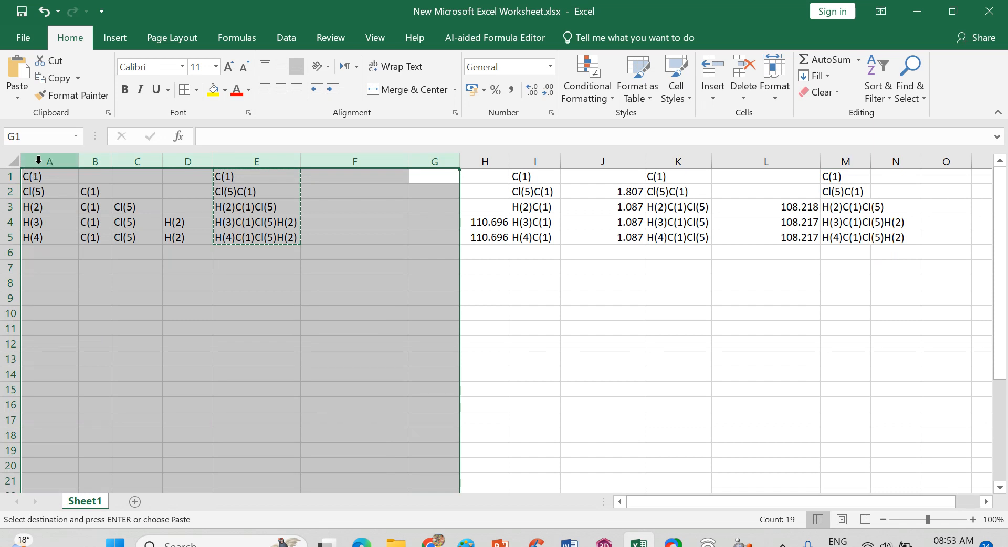
right_click(39, 160)
left_click(78, 287)
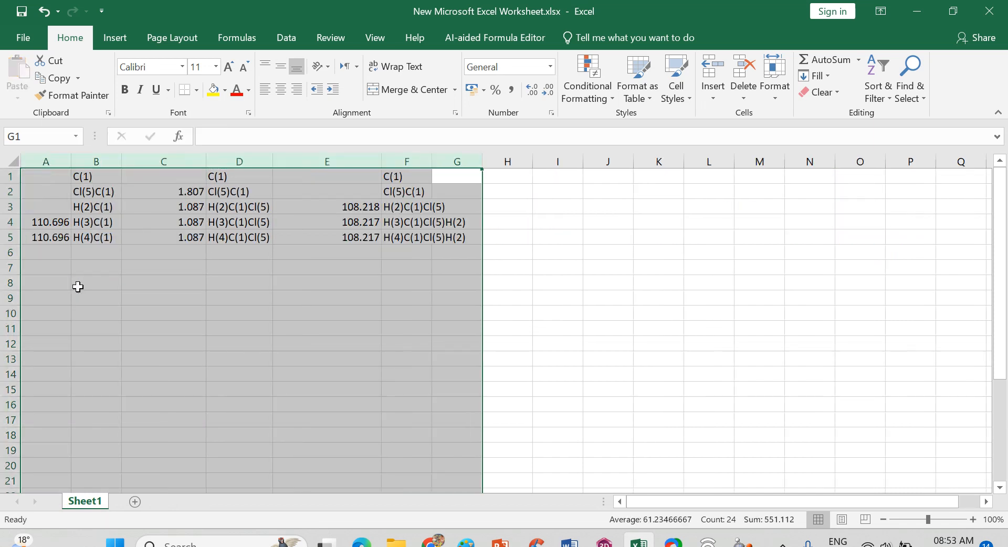
left_click(133, 271)
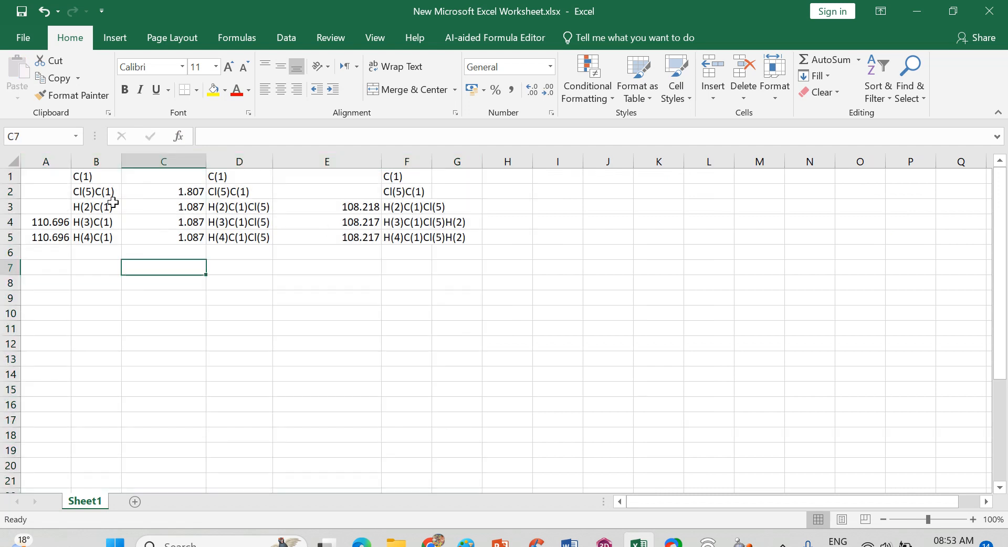
Move the torsion angles from column A to column H, beside the four-atom labels.
left_click(50, 159)
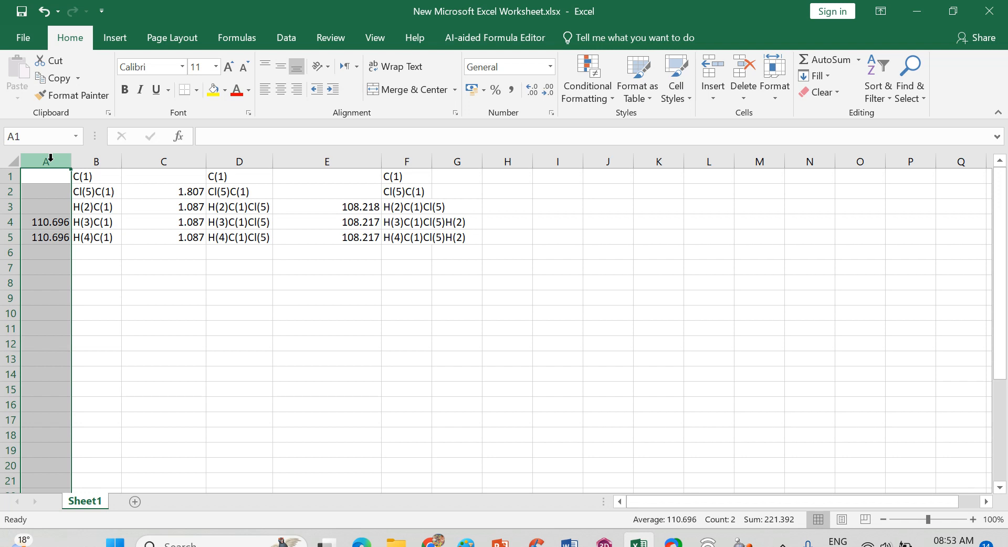
key("ctrl+c")
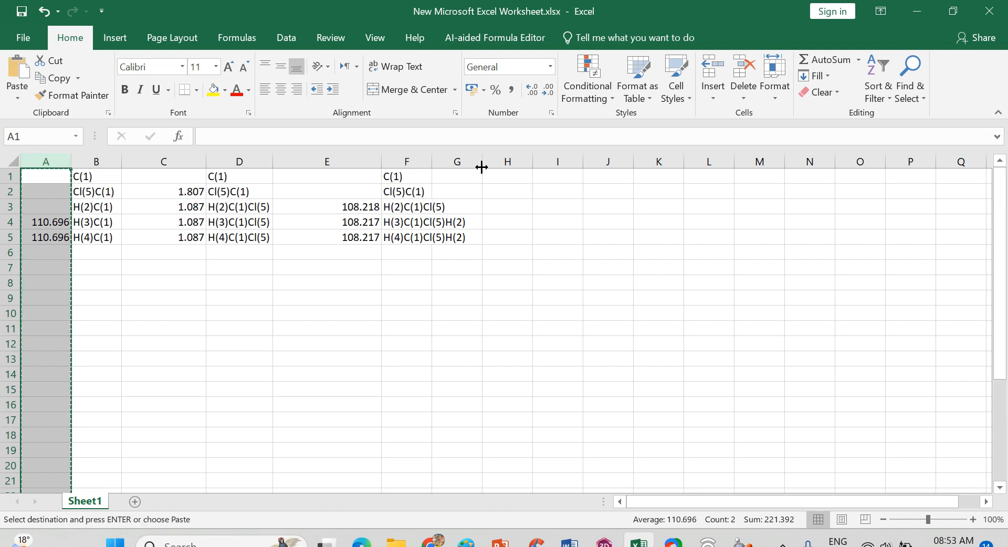
left_click(507, 160)
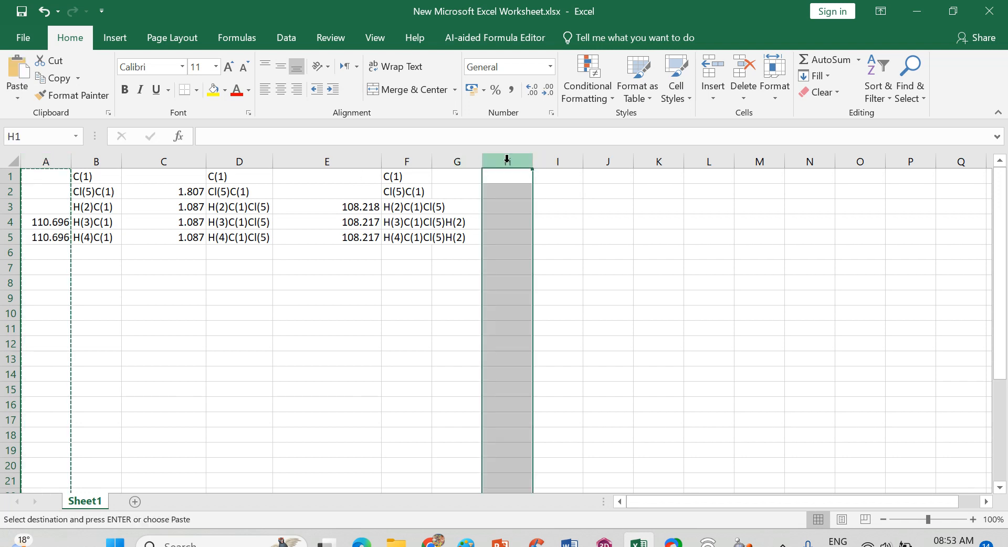
key("ctrl+v")
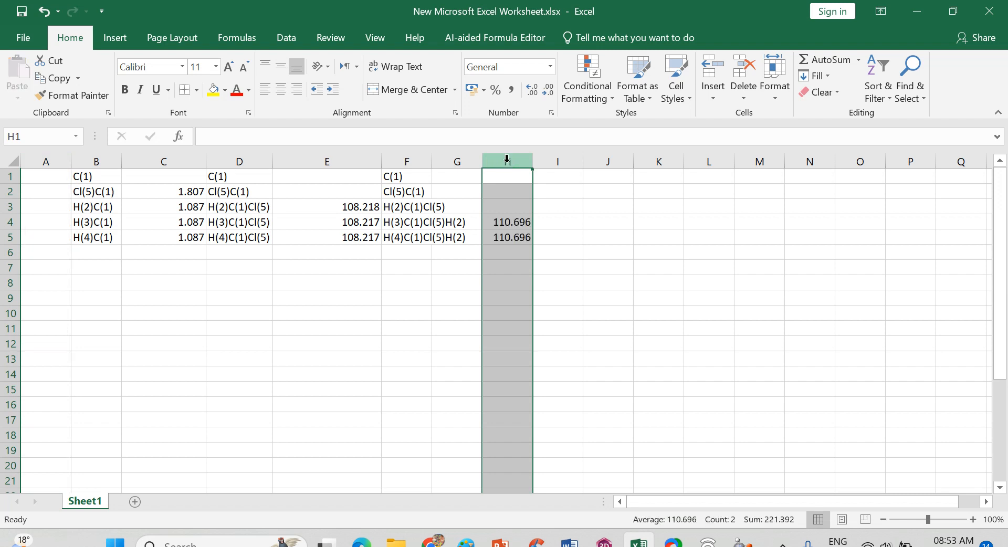
left_click(695, 323)
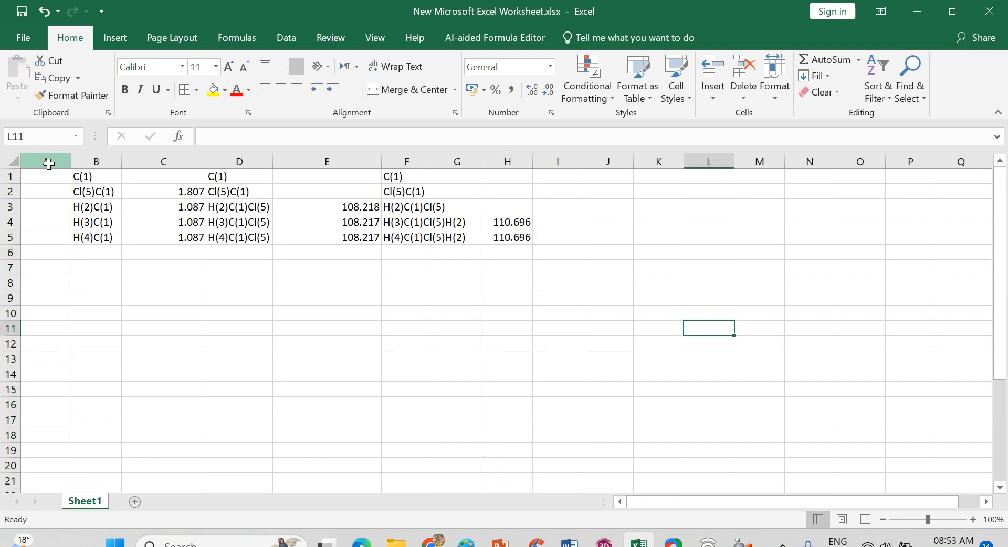
Delete the emptied column A so the table starts with the two-atom labels.
left_click(47, 161)
right_click(47, 161)
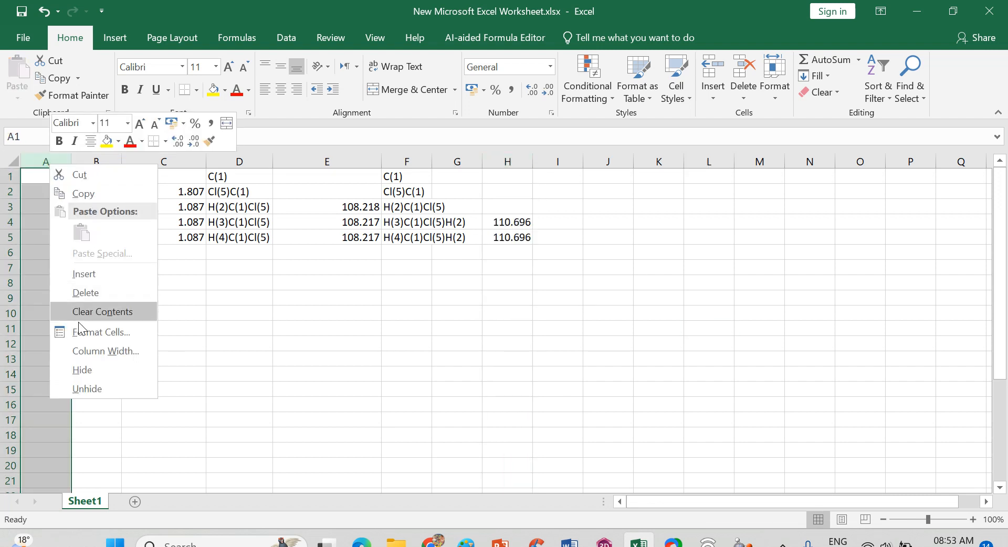
left_click(80, 294)
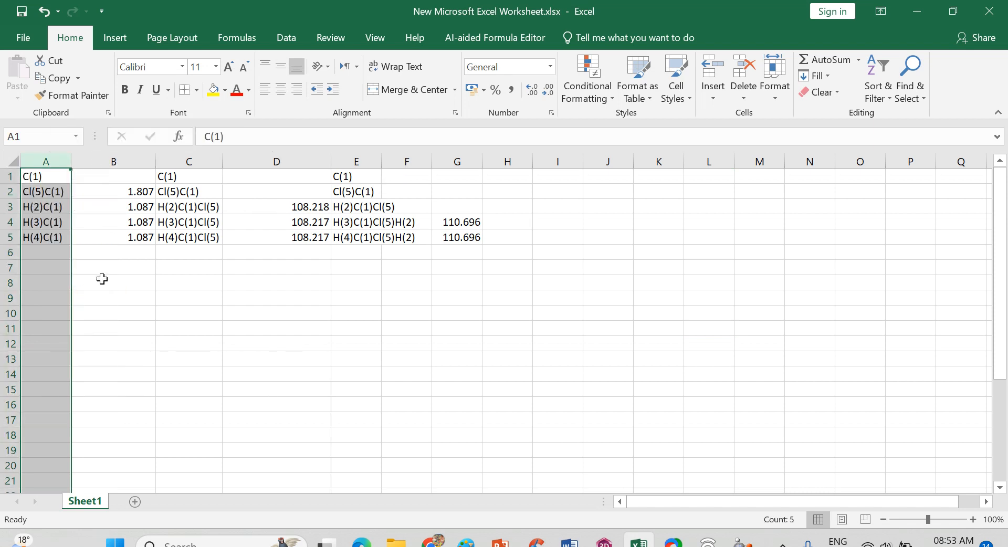
left_click(177, 267)
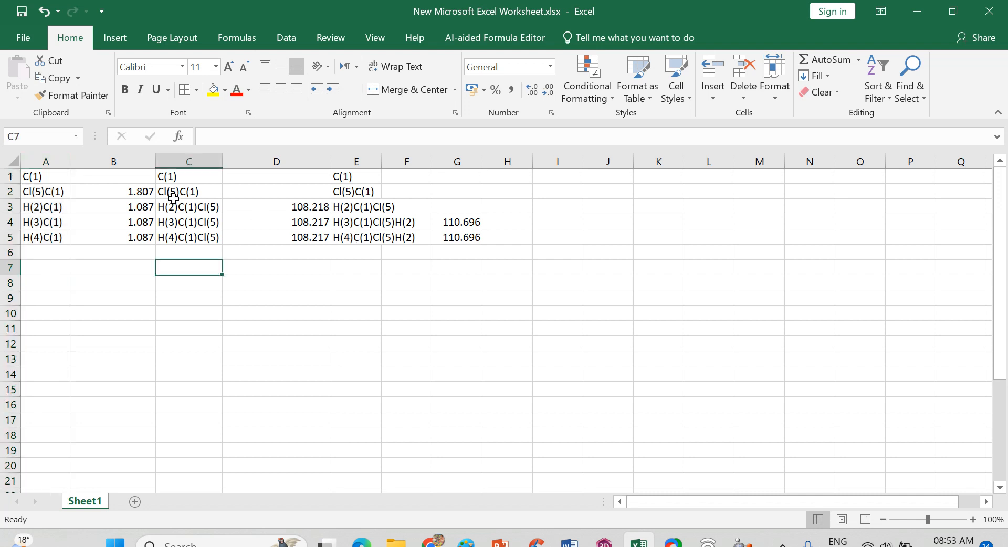
Autofit columns B, D and G so the bond-length, bond-angle and torsion values take only the width they need.
double_click(155, 164)
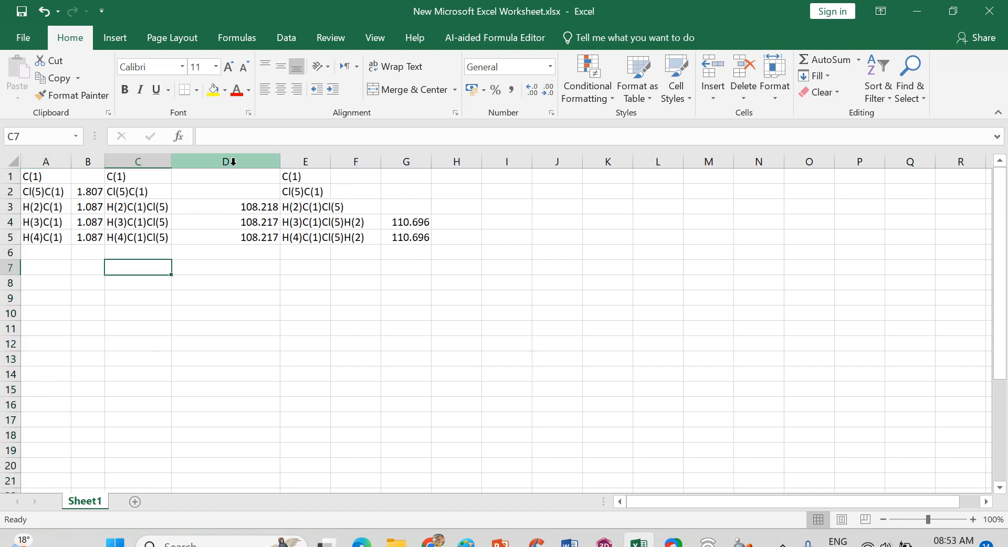
double_click(279, 163)
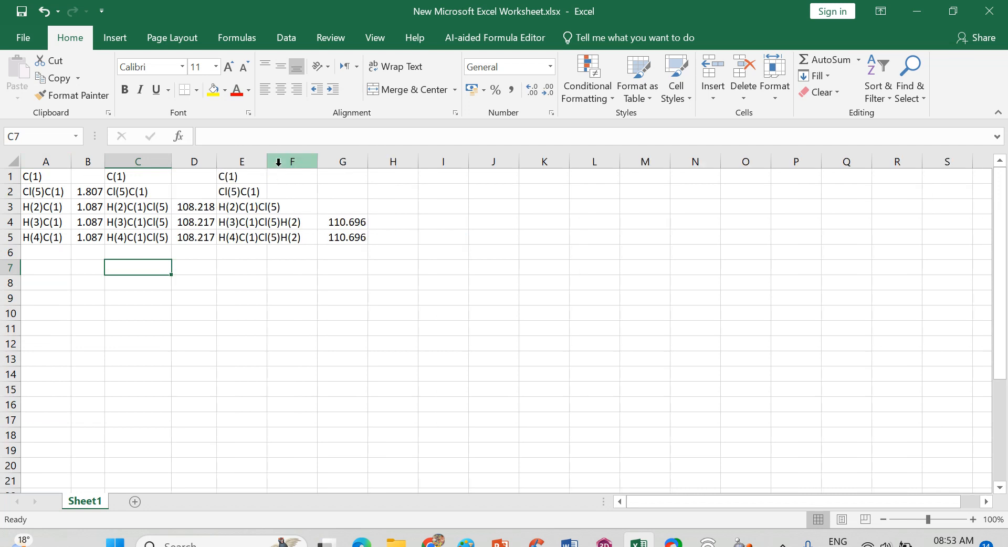
double_click(318, 163)
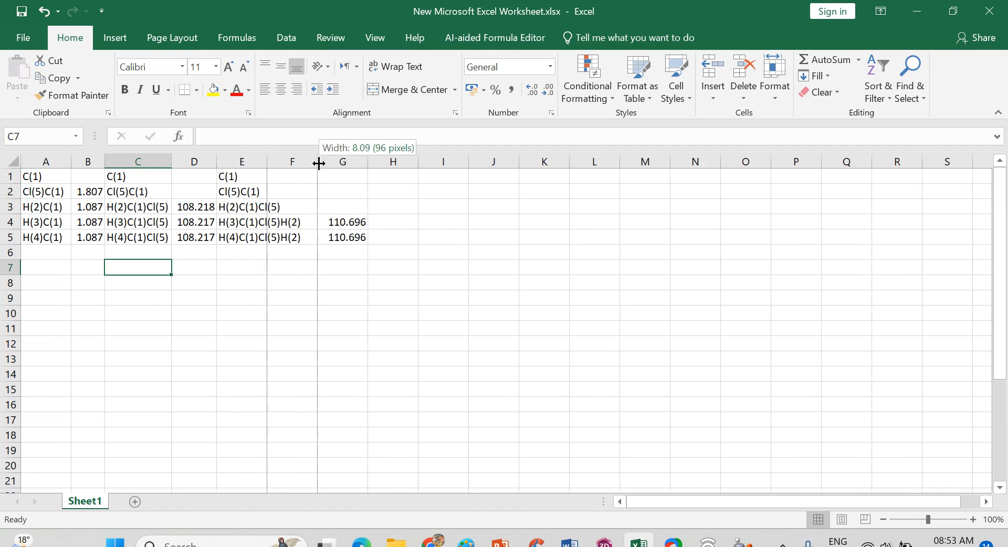
double_click(367, 167)
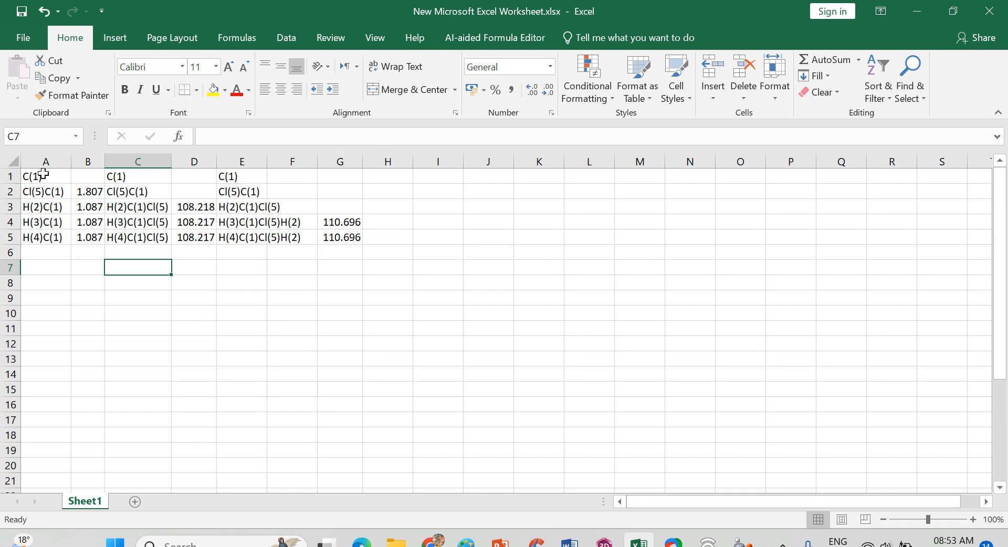
Format the whole table A1:G5 in Times New Roman, size 12.
left_click_drag(42, 175, 341, 240)
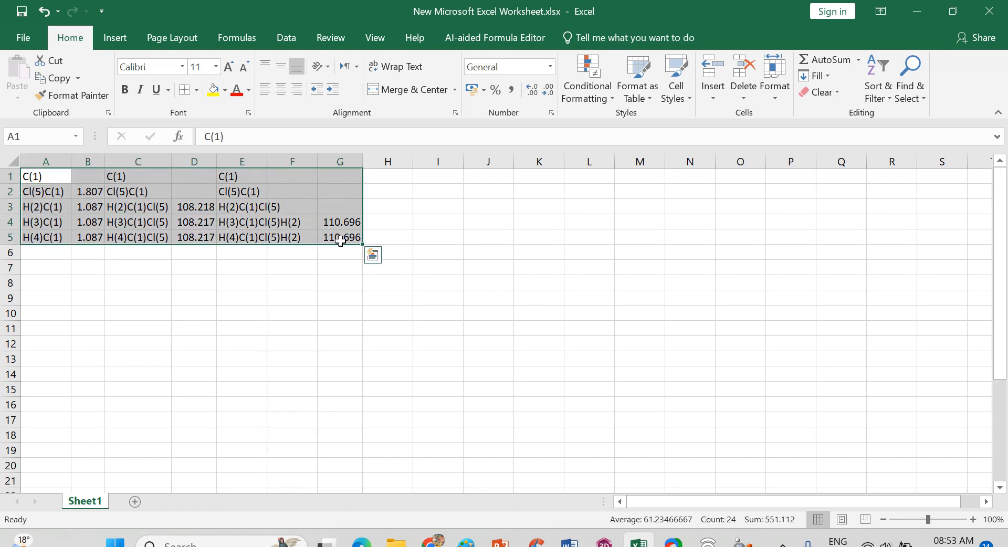
left_click(182, 69)
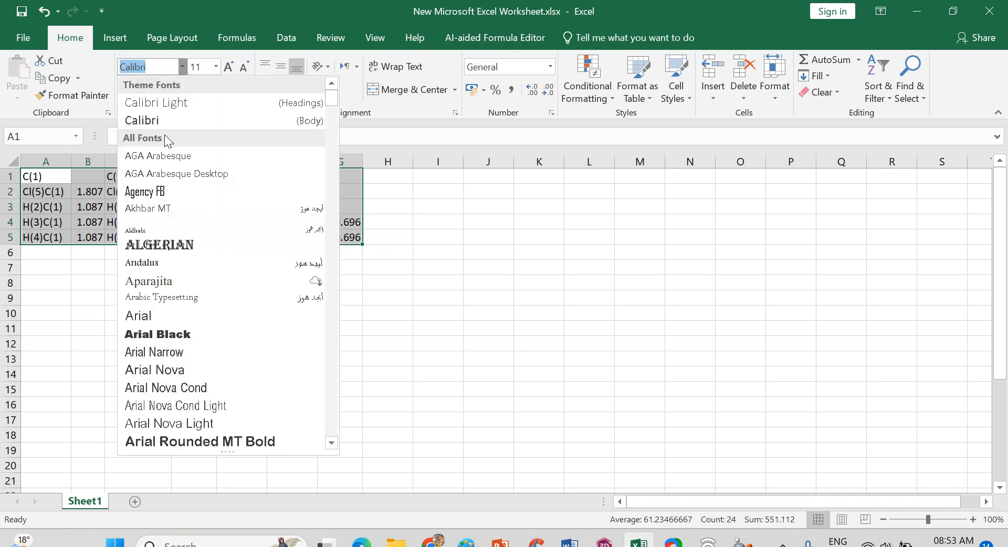
type("Times New Ro")
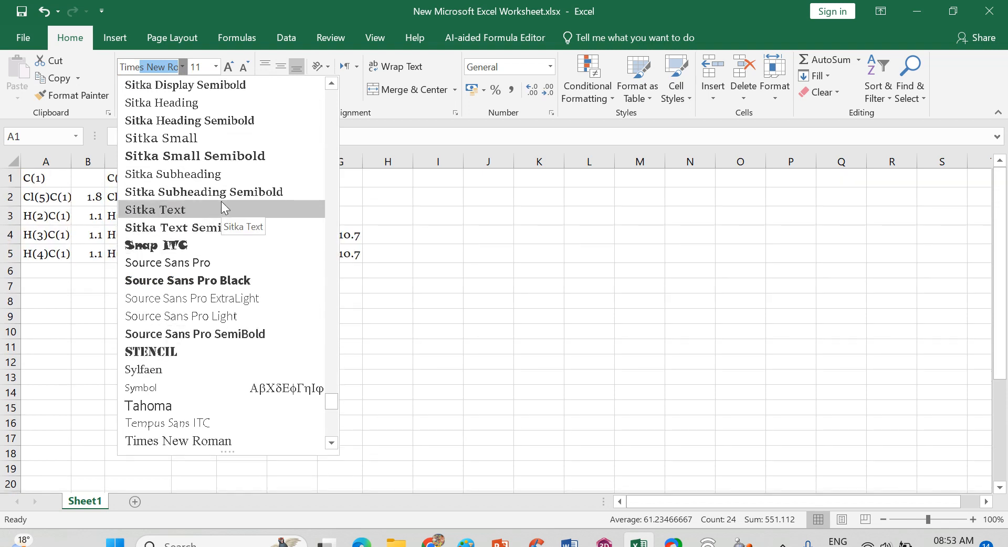
key("Return")
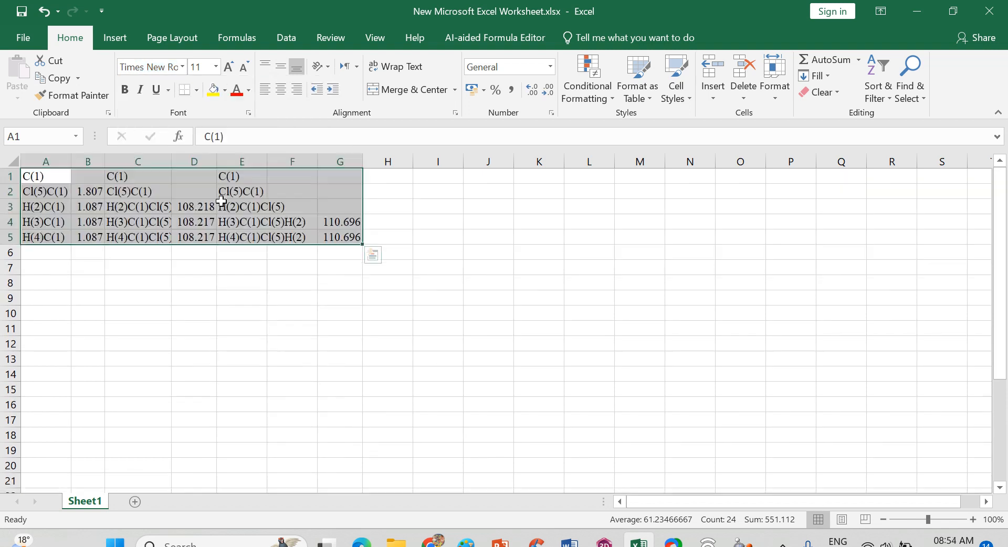
left_click(216, 67)
left_click(198, 144)
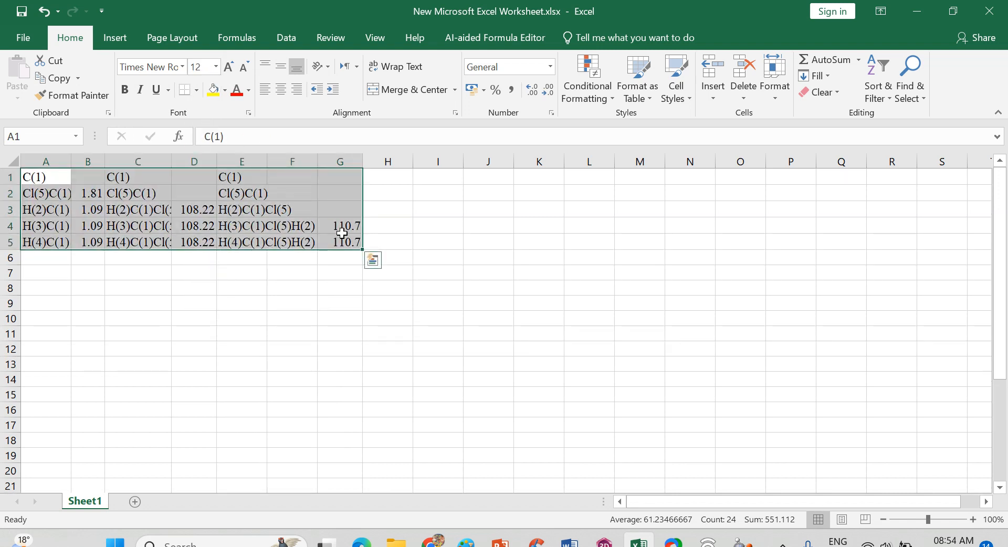
left_click(277, 268)
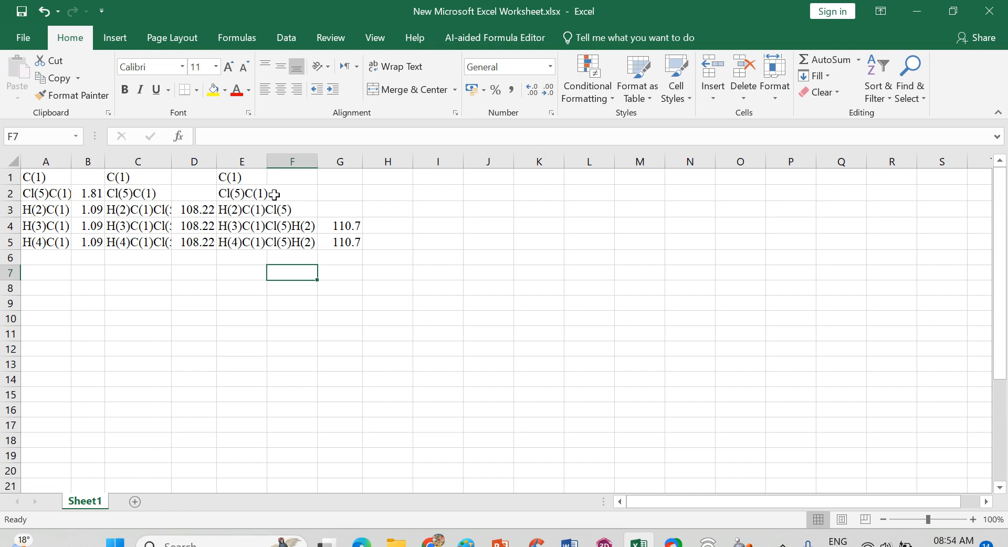
Delete row 1, which holds only the lone C(1) labels, and autofit column C to its three-atom labels.
left_click(10, 178)
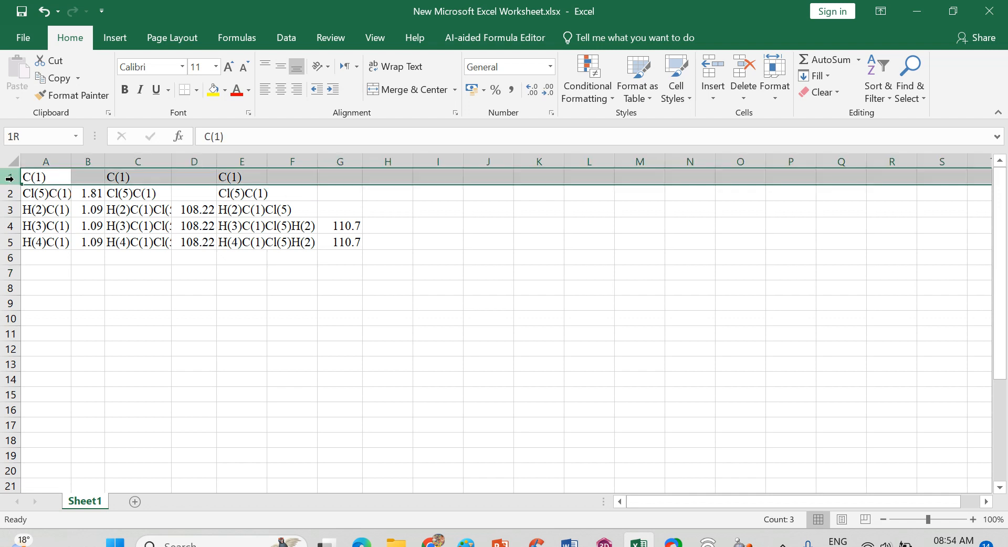
right_click(15, 182)
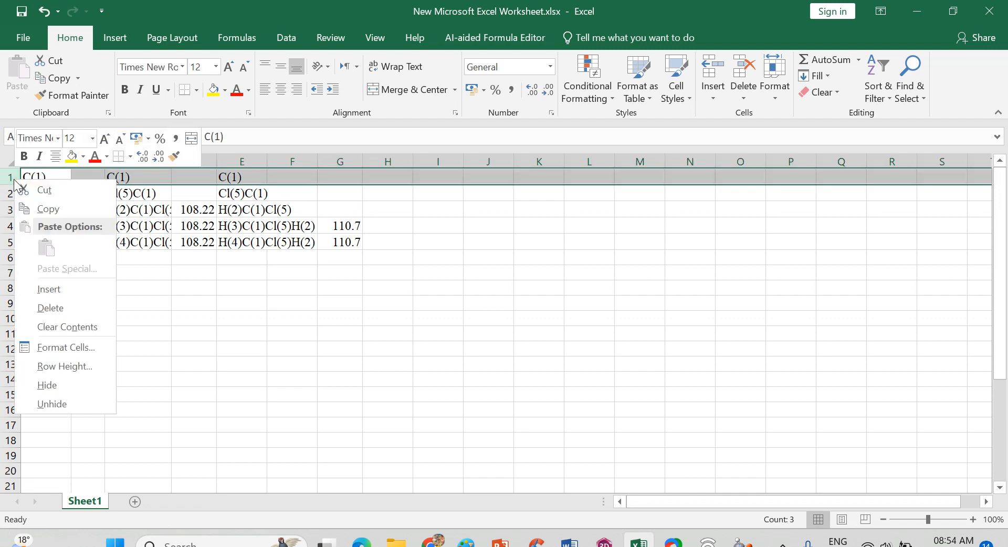
left_click(48, 308)
left_click(182, 299)
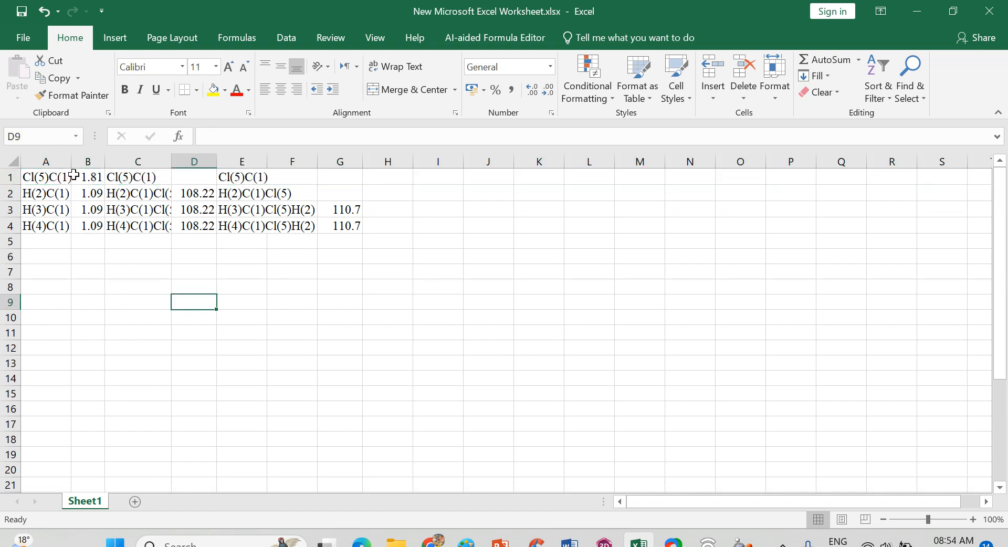
left_click(173, 165)
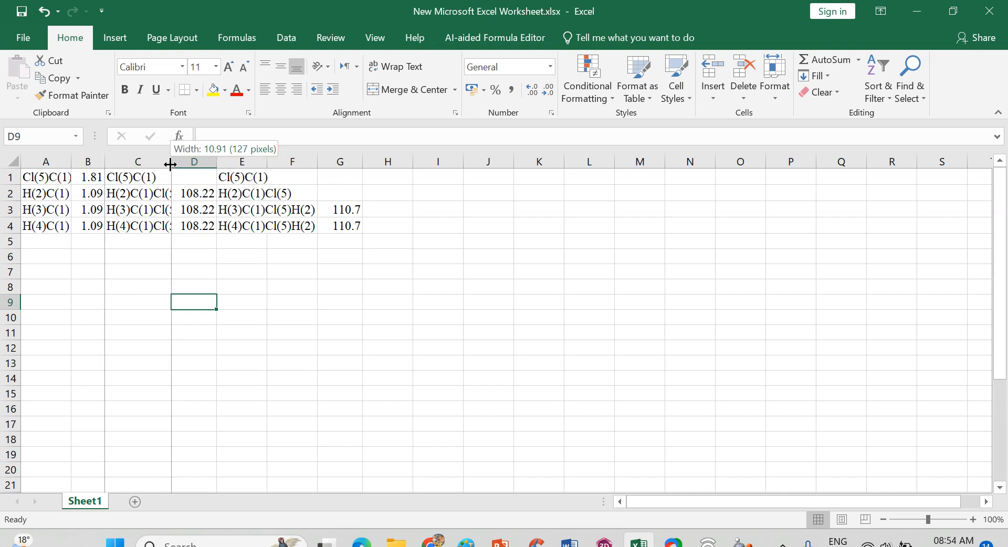
double_click(170, 164)
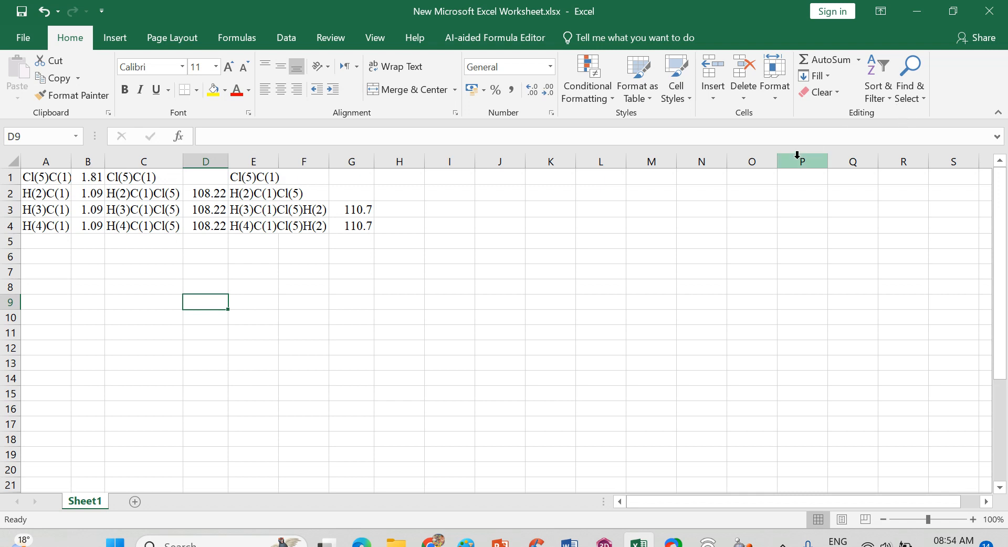
Replace every opening parenthesis "(" in the sheet with nothing.
key("ctrl+f")
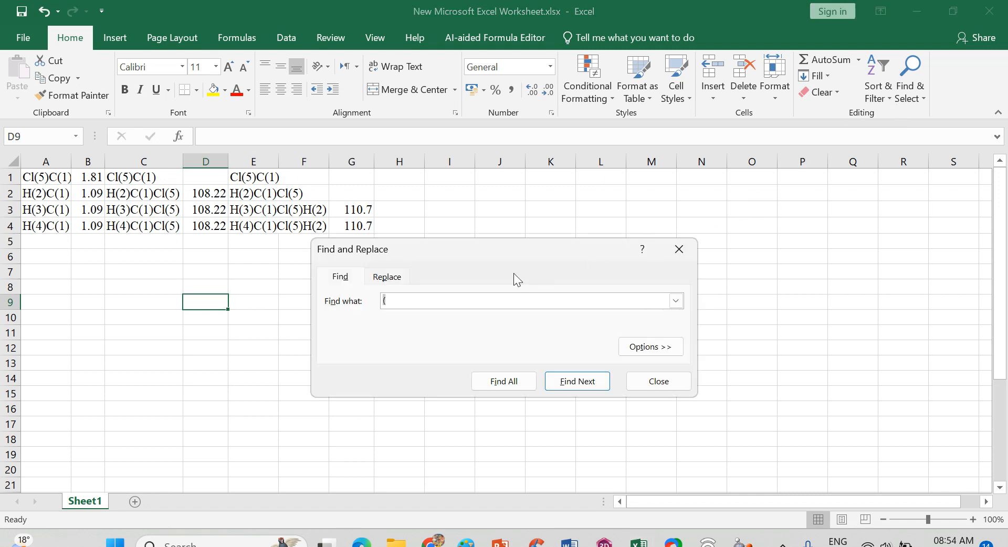
key("BackSpace")
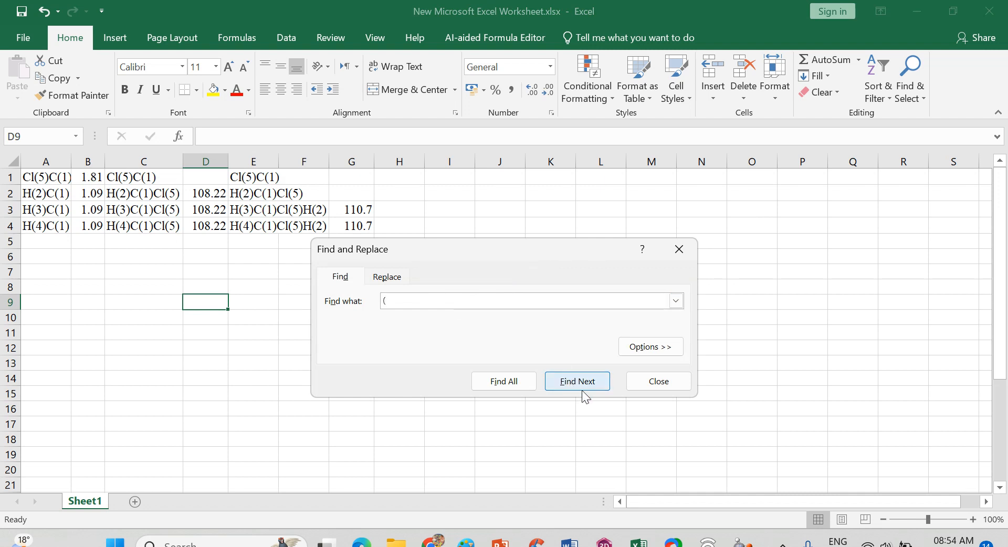
left_click(375, 276)
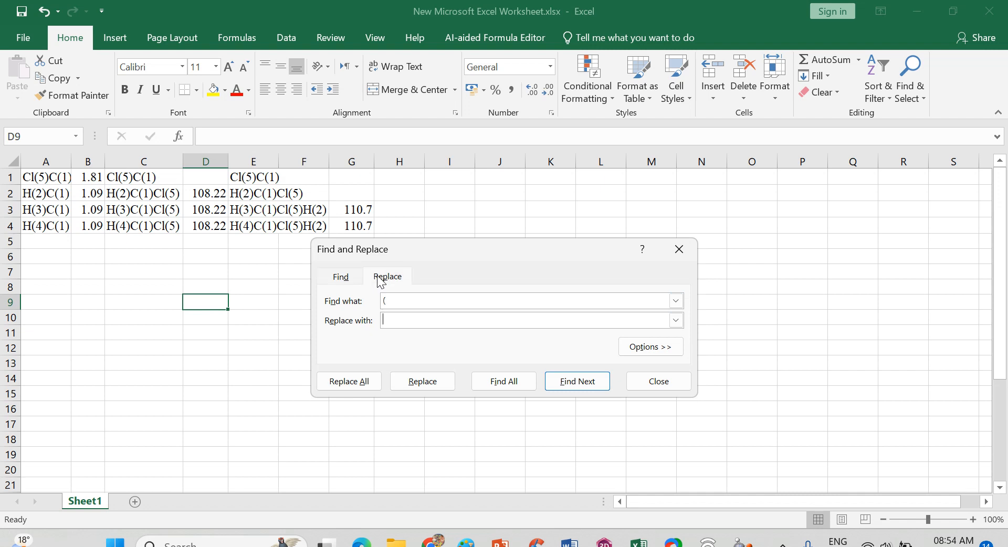
left_click(403, 319)
left_click(374, 381)
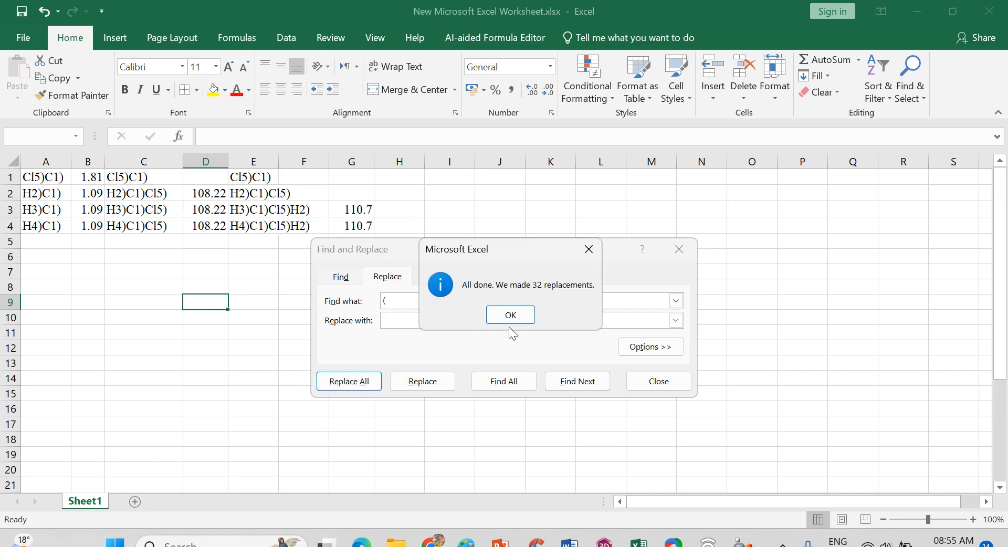
left_click(515, 318)
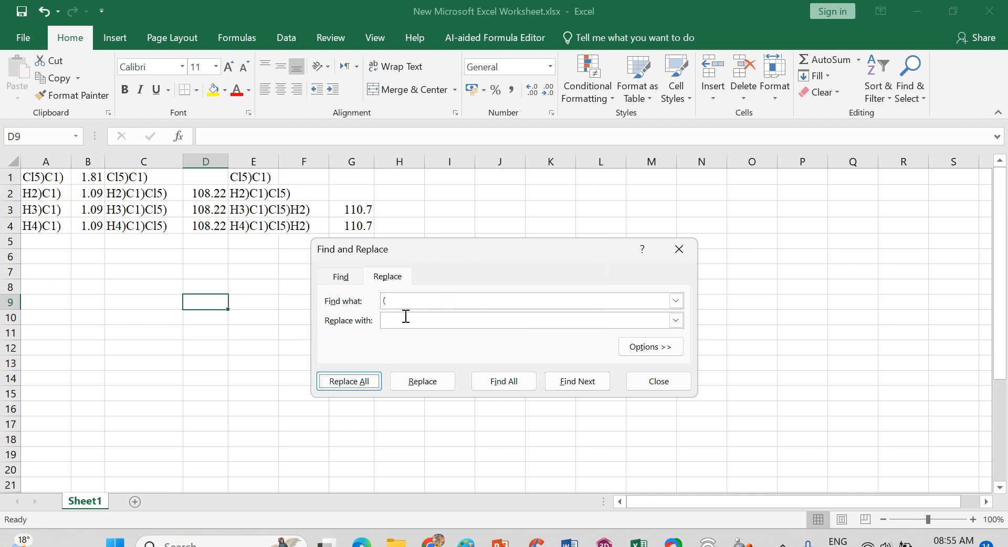
Remove every closing parenthesis ")" from the atom labels by replacing all with nothing, and close Find and Replace.
left_click(398, 295)
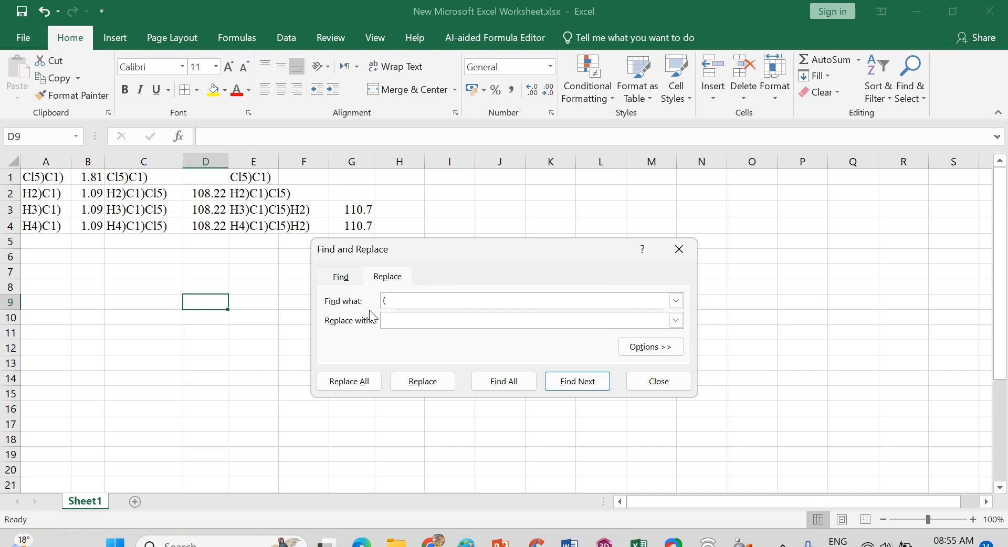
type(")")
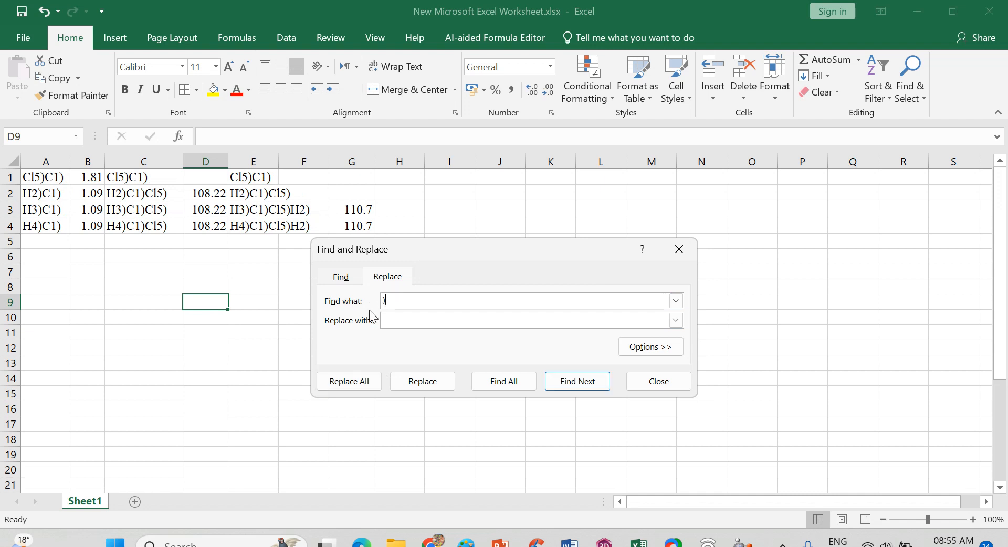
left_click(364, 380)
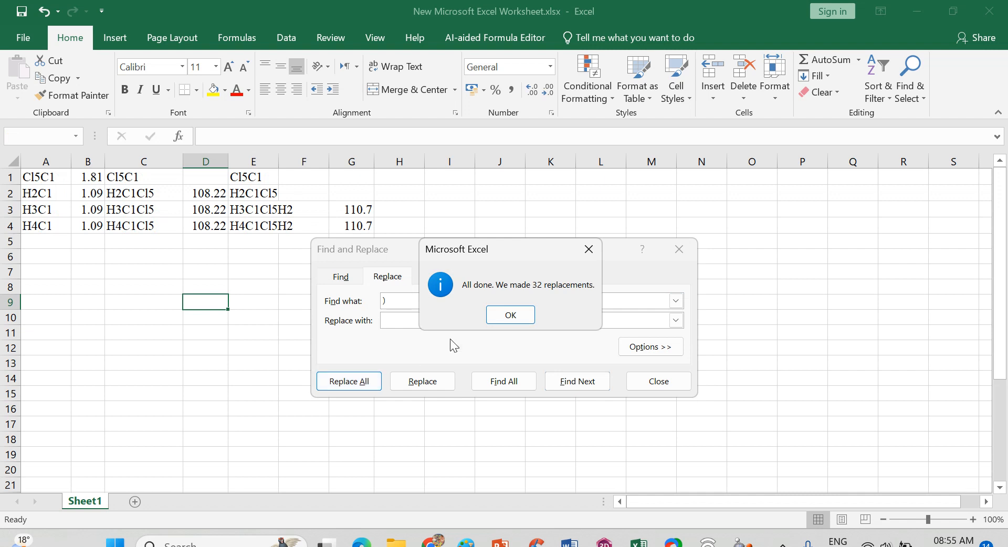
left_click(523, 319)
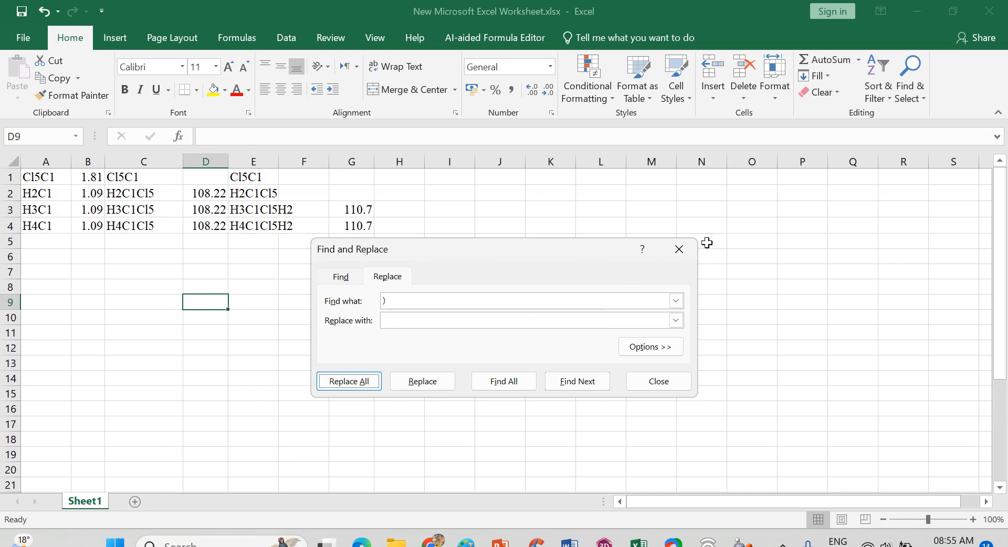
left_click(676, 251)
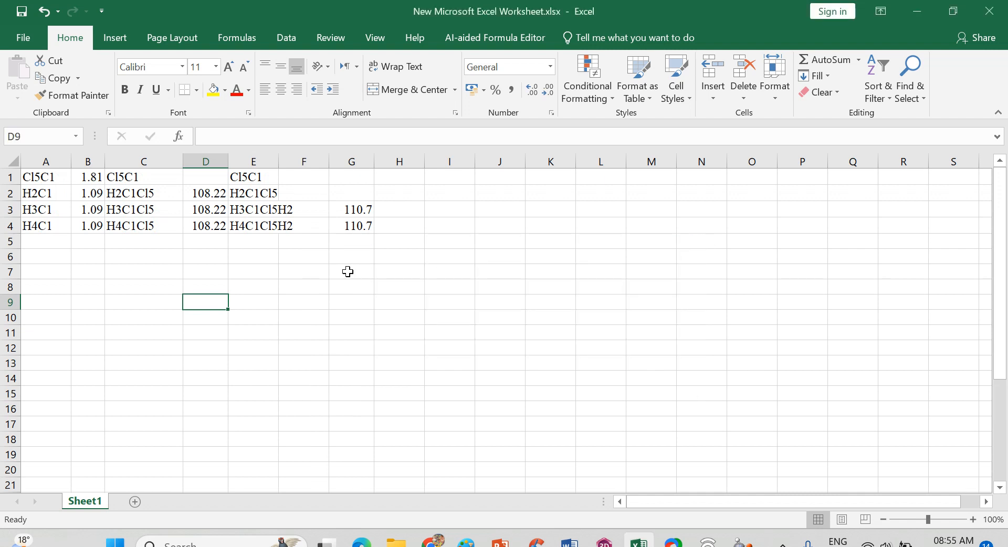
left_click(234, 256)
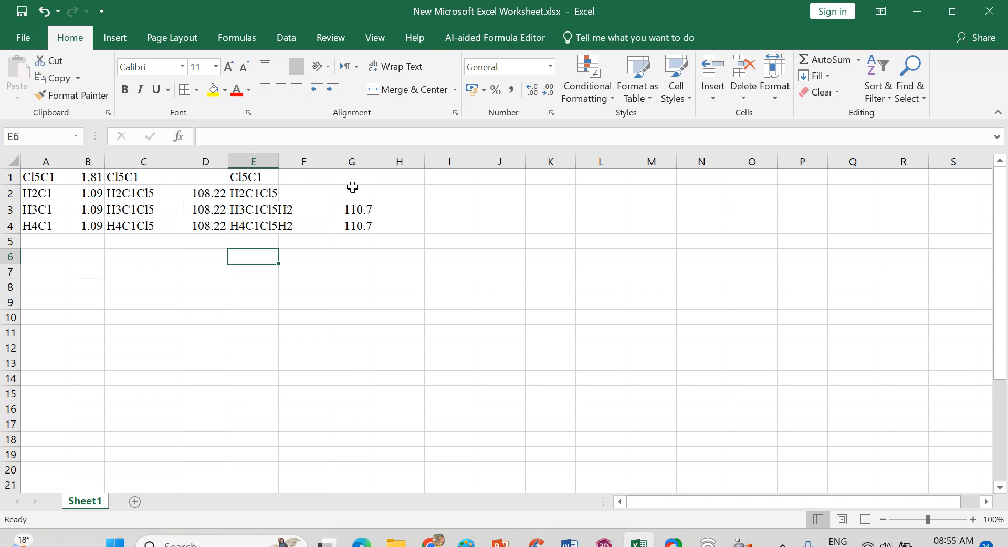
Clear the incomplete labels that have no angle value from cells C1, E1 and E2.
left_click(116, 179)
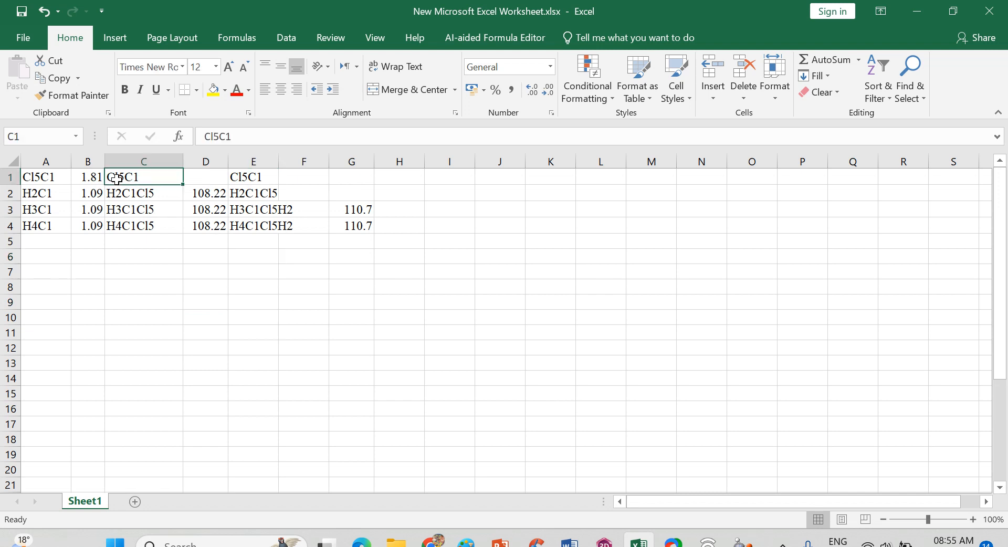
key("Delete")
left_click(268, 178)
key("Delete")
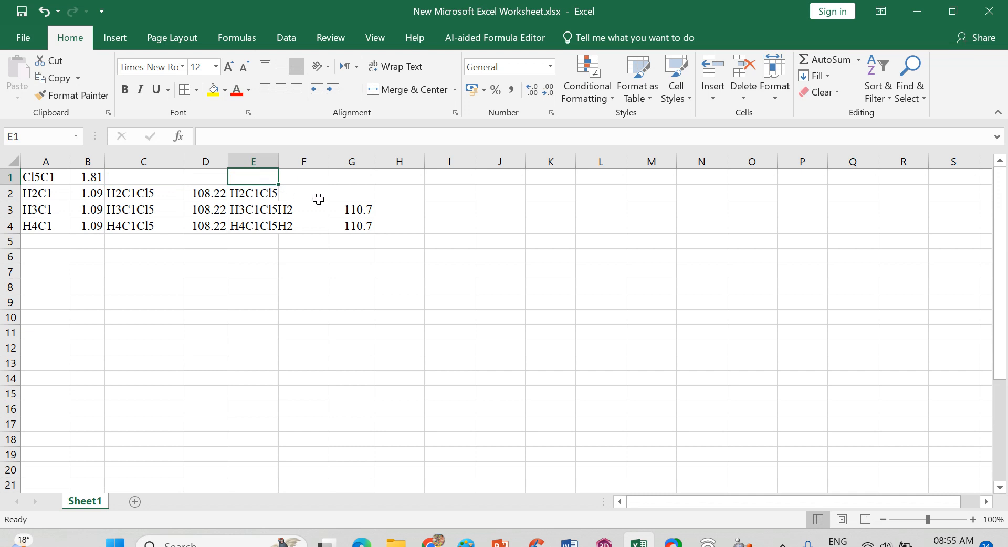
left_click(255, 194)
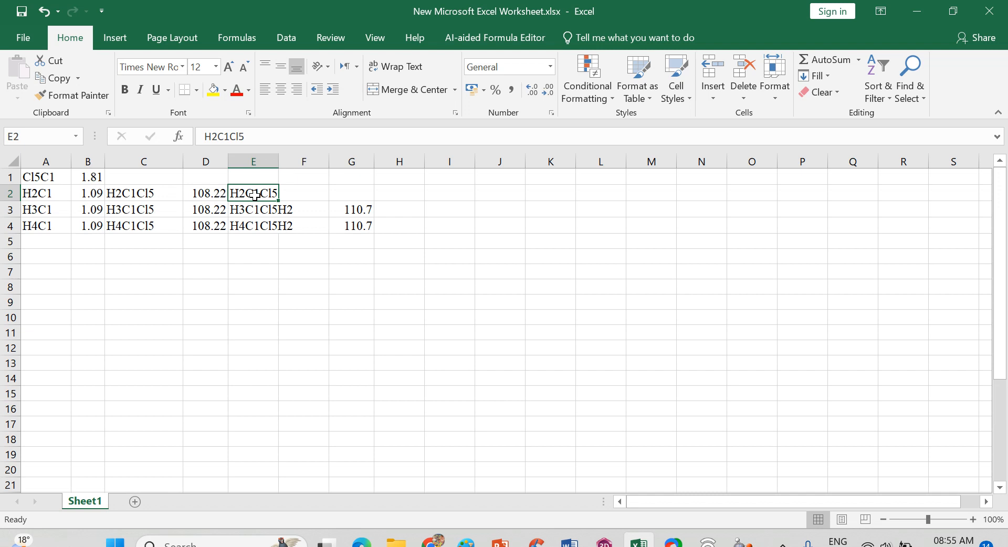
key("Delete")
left_click(235, 273)
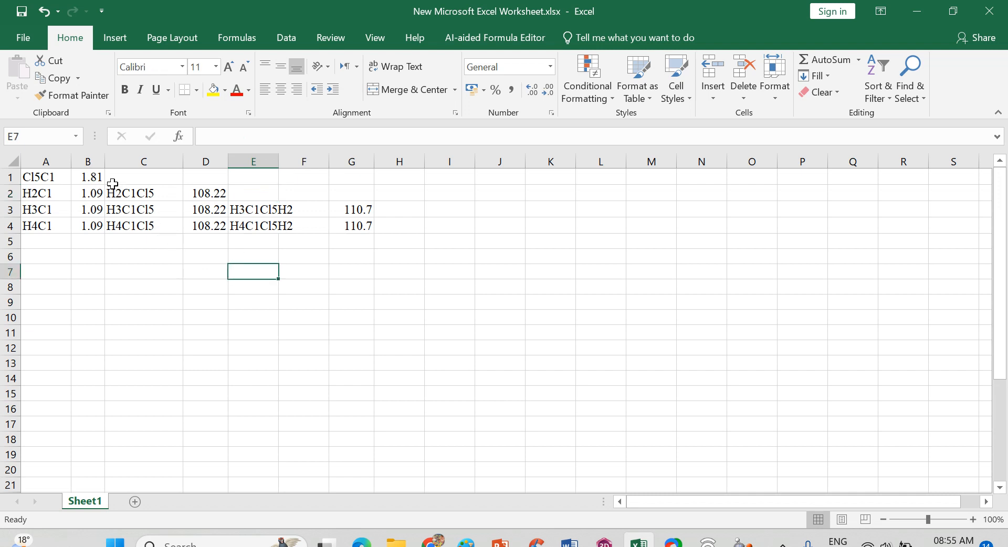
Move the bond-angle labels and values in C2:D4 up one row to start at C1.
left_click_drag(124, 195, 213, 225)
key("ctrl+x")
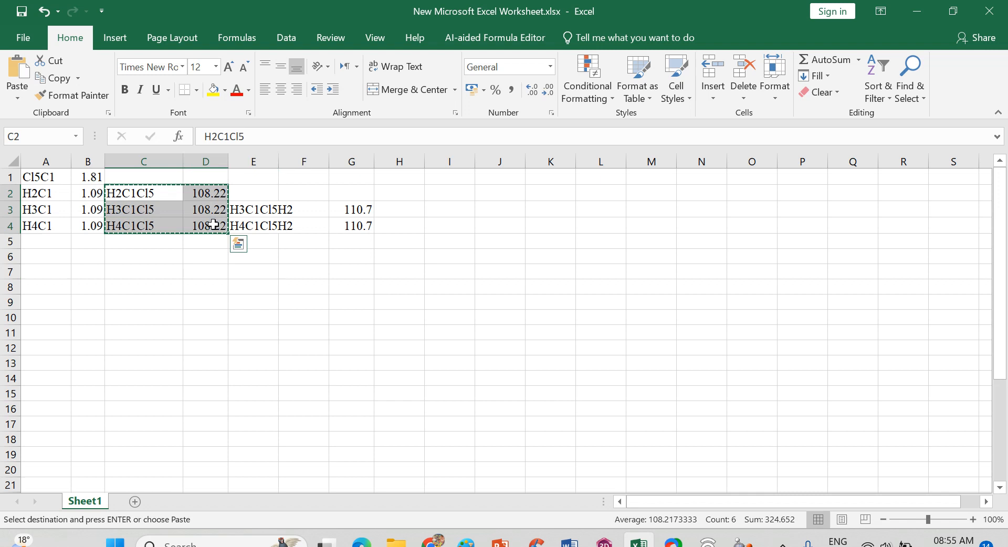
left_click(143, 173)
key("ctrl+v")
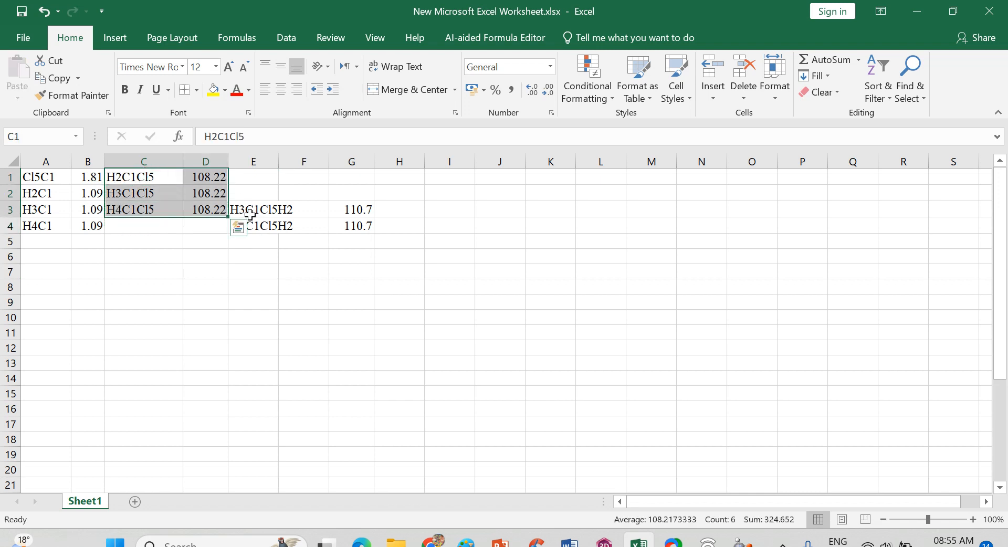
Move the torsion-angle labels and values in E3:G4 up to start at E1.
left_click_drag(252, 215, 349, 225)
key("ctrl+x")
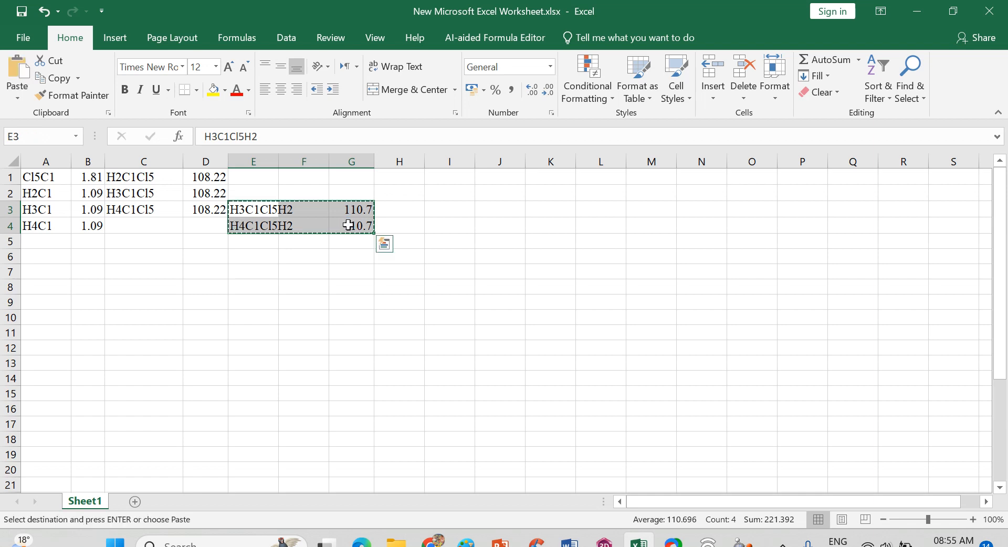
left_click(248, 175)
key("ctrl+v")
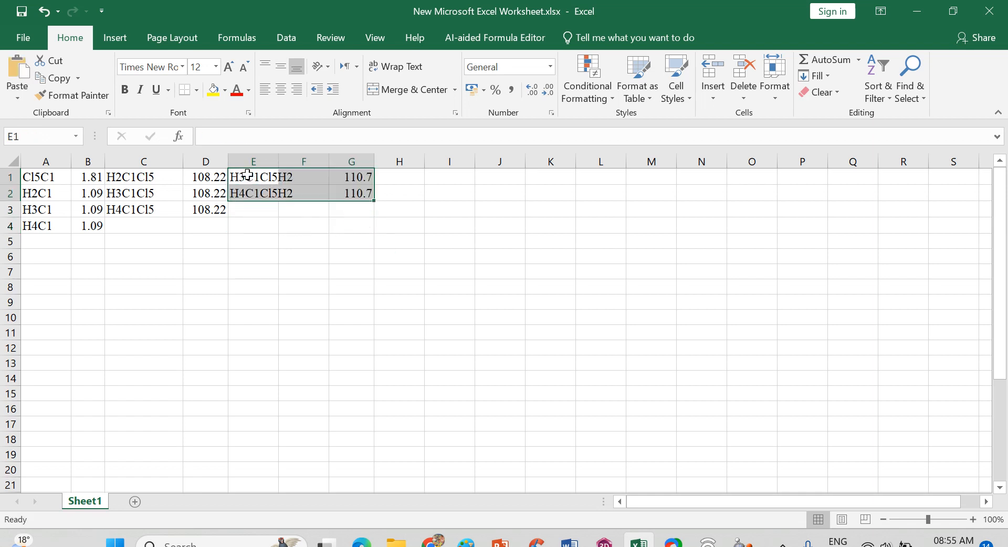
left_click(369, 223)
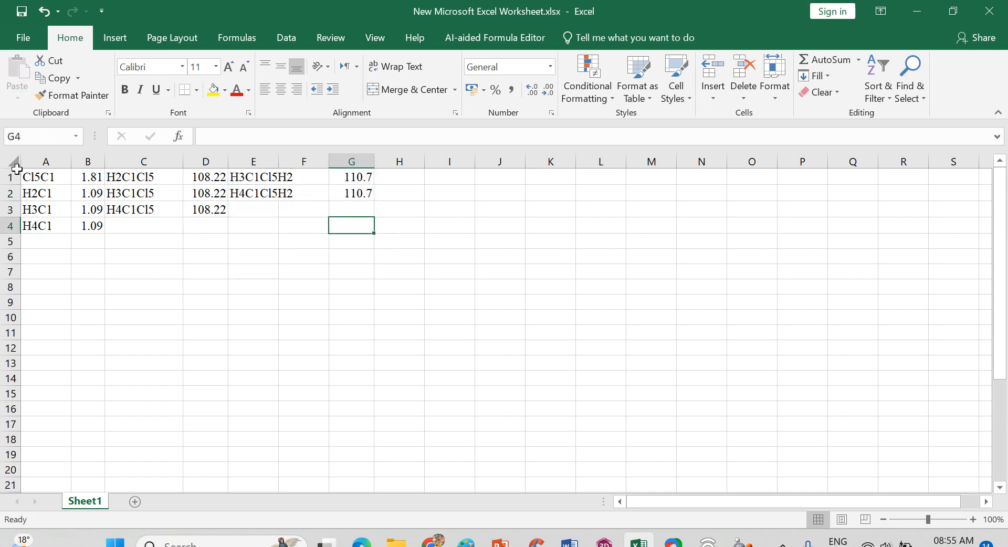
Widen column E to fit the torsion labels and move the torsion-angle values from column G to column F.
left_click_drag(32, 177, 363, 230)
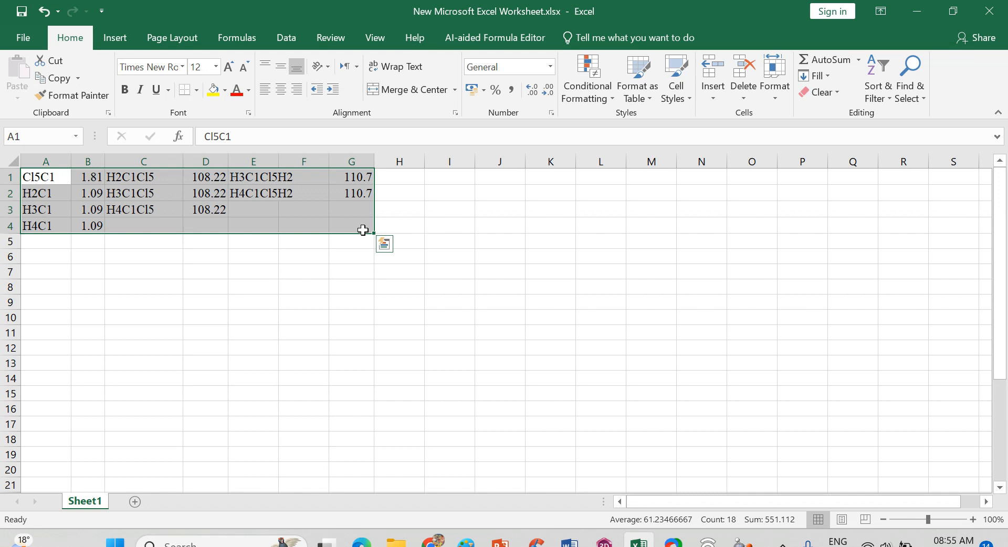
left_click(331, 271)
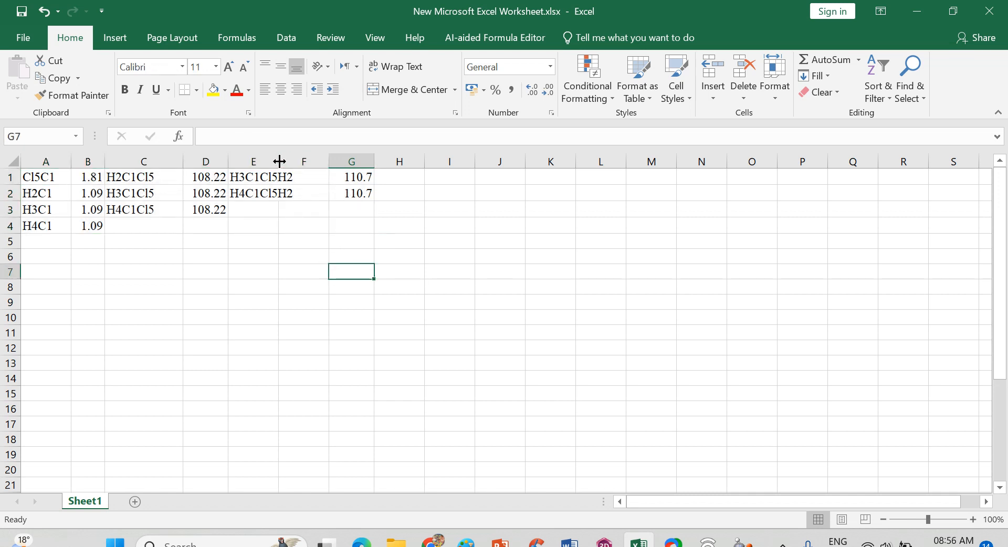
left_click_drag(279, 162, 296, 161)
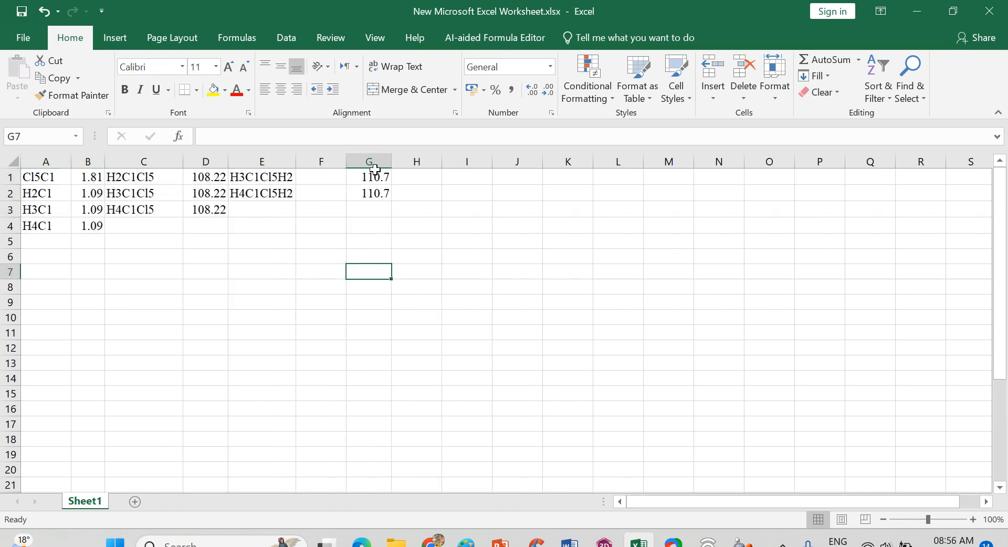
left_click(371, 161)
key("ctrl+c")
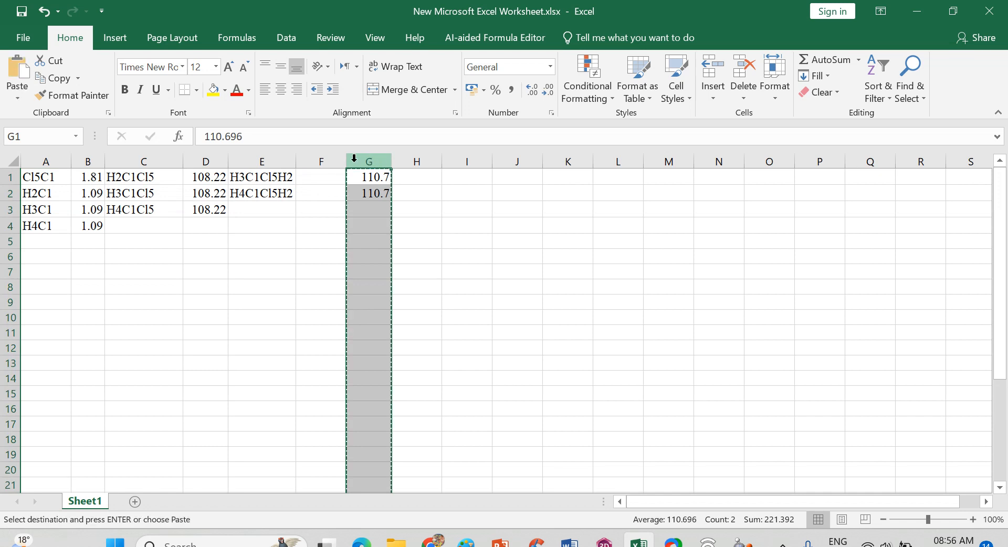
left_click(319, 161)
key("Return")
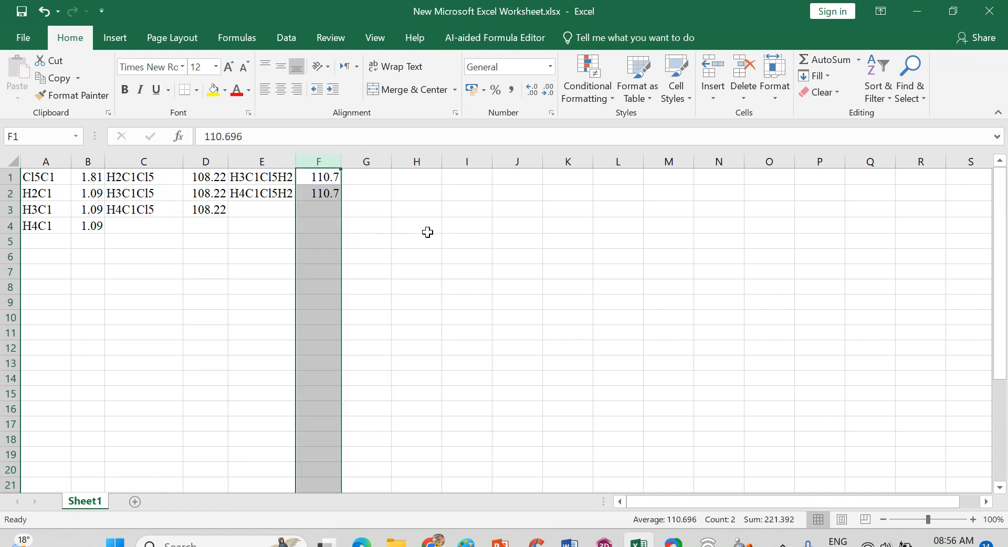
left_click(428, 232)
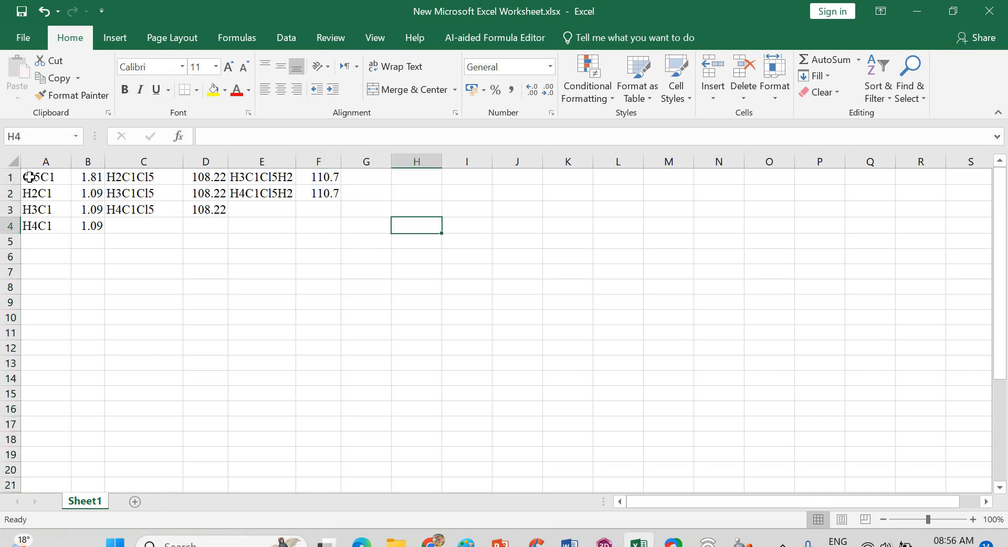
Copy the table in A1:F4 and switch to Gaussian route section.docx in Word.
left_click_drag(29, 177, 326, 223)
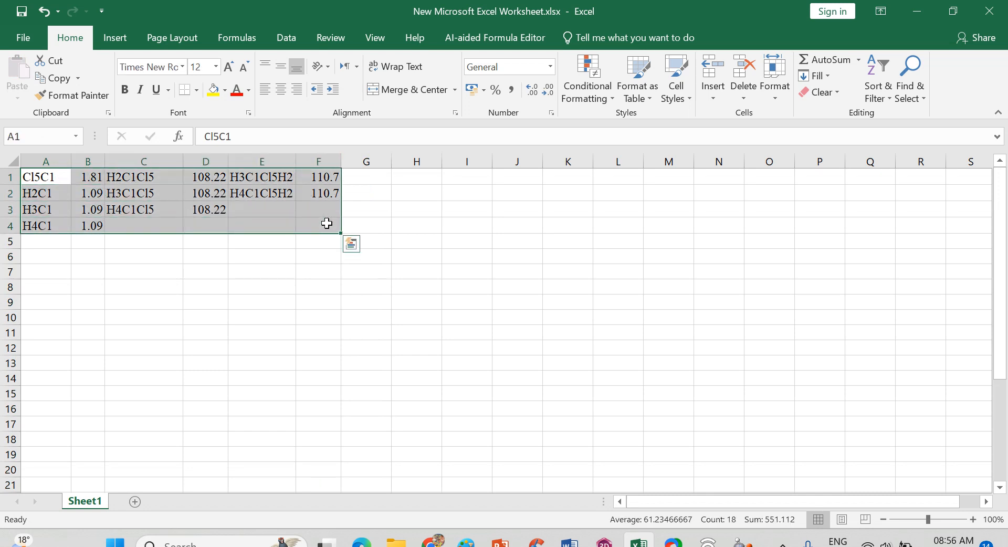
key("ctrl+c")
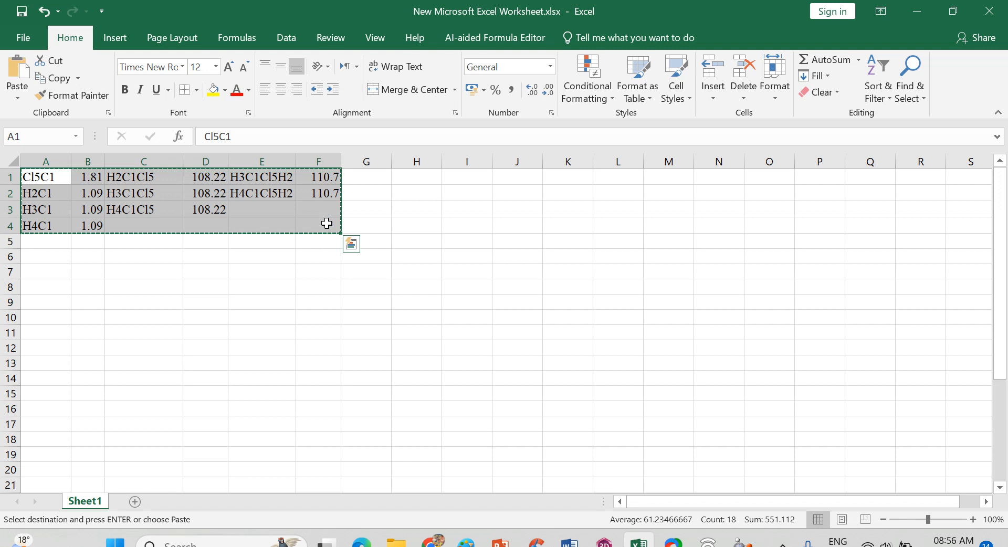
mouse_move(570, 541)
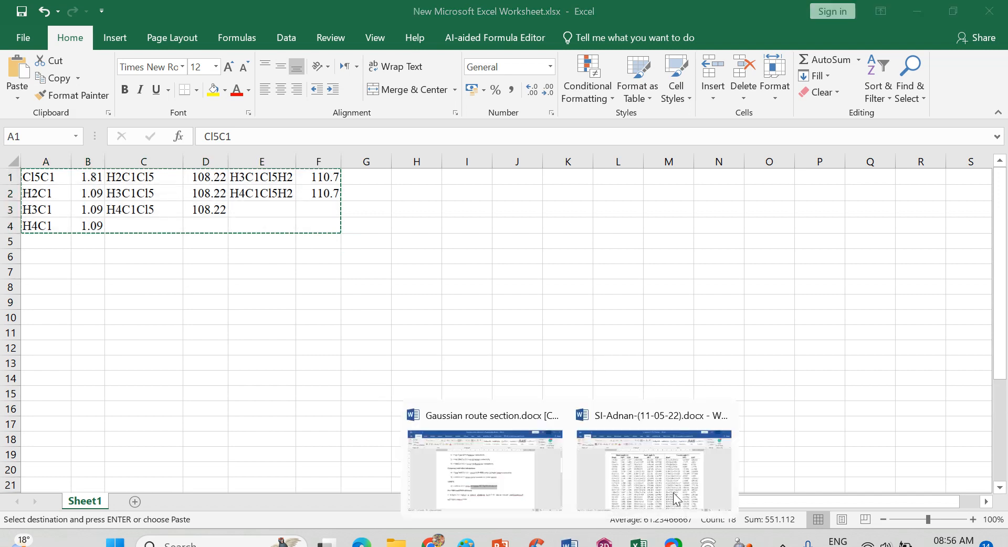
left_click(530, 463)
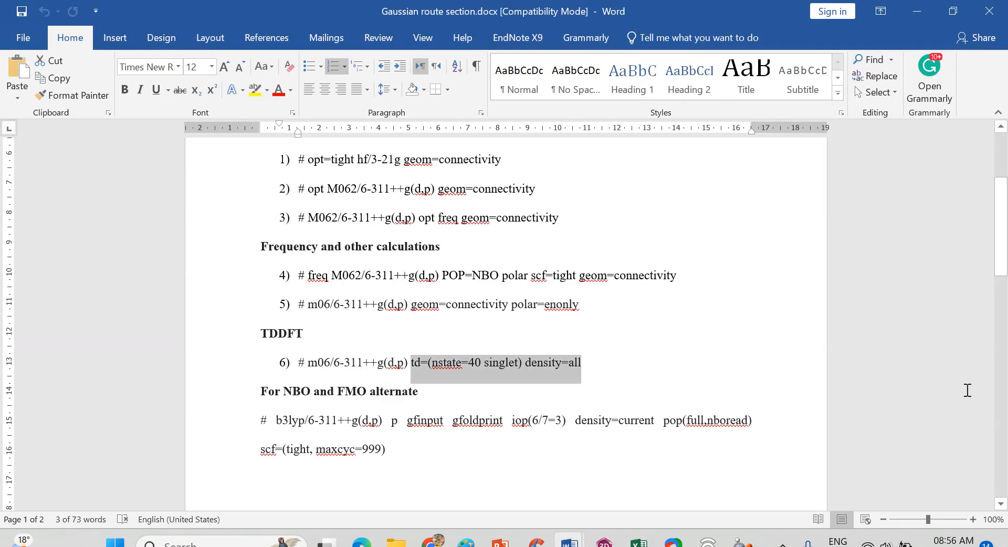
Try pasting the copied table over the selected TDDFT keywords, and undo the paste.
left_click_drag(1001, 268, 989, 505)
left_click(468, 344)
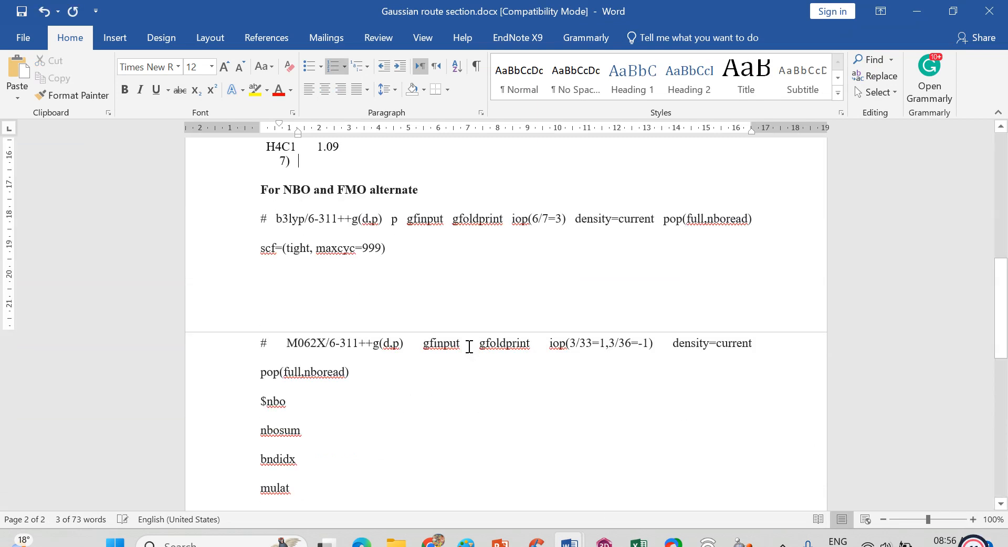
left_click_drag(1001, 307, 1006, 255)
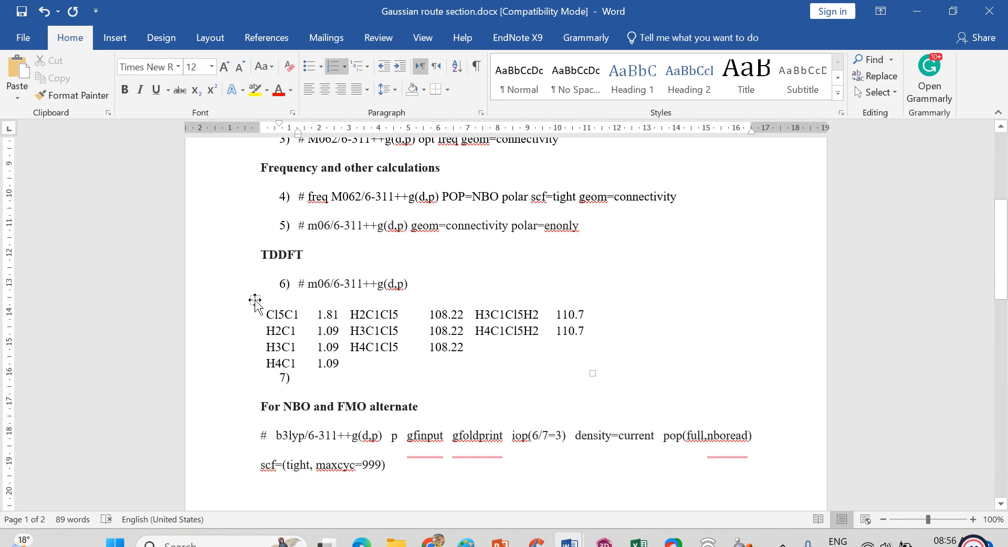
key("ctrl+z")
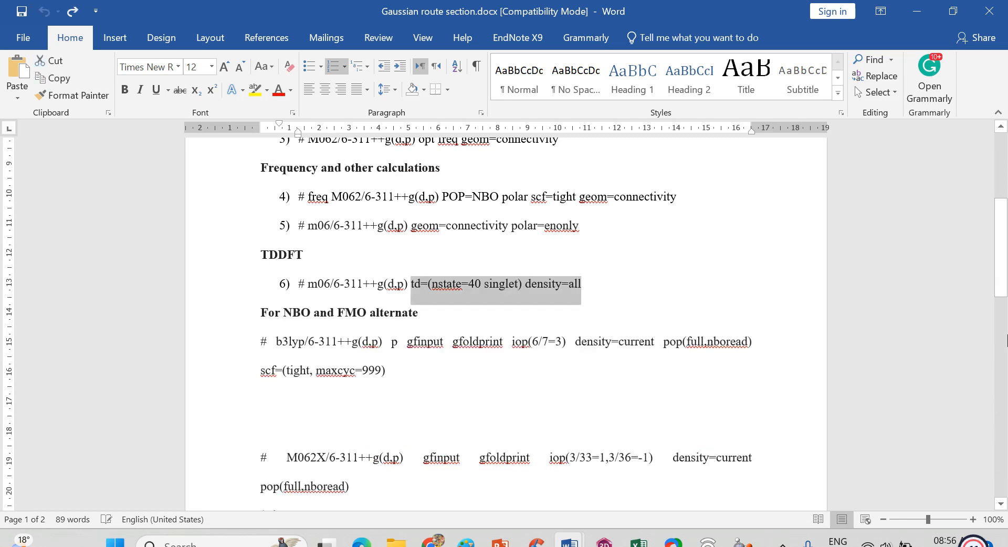
Paste the copied geometry table into the blank area after the text on page 2.
left_click_drag(1007, 308, 1007, 468)
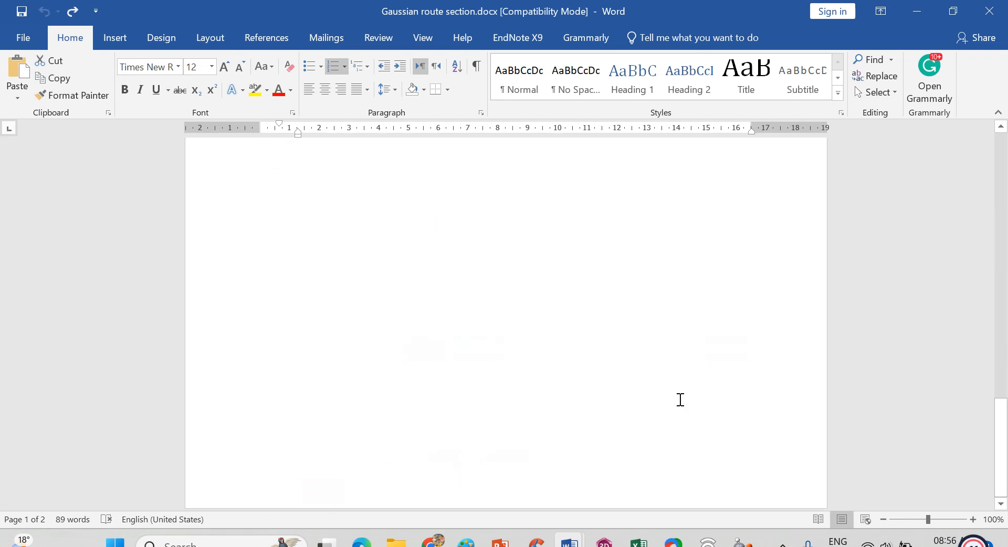
right_click(452, 308)
left_click(452, 308)
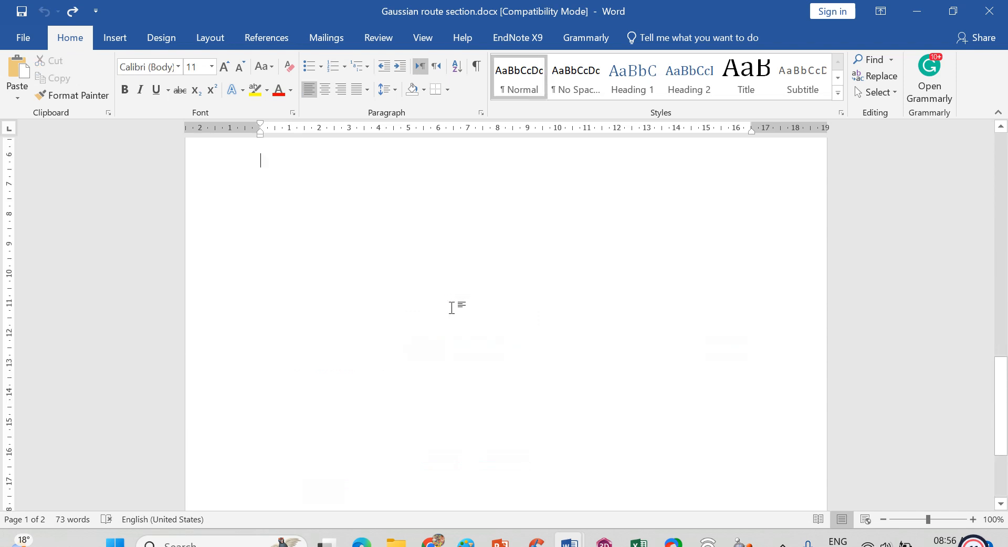
key("ctrl+v")
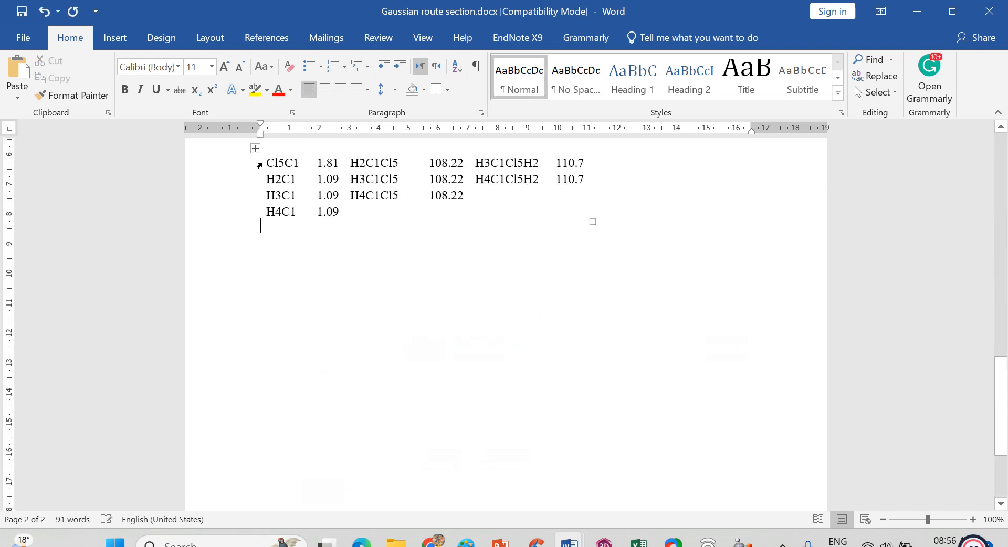
Apply a bottom border and a top border to the whole pasted table.
left_click(255, 148)
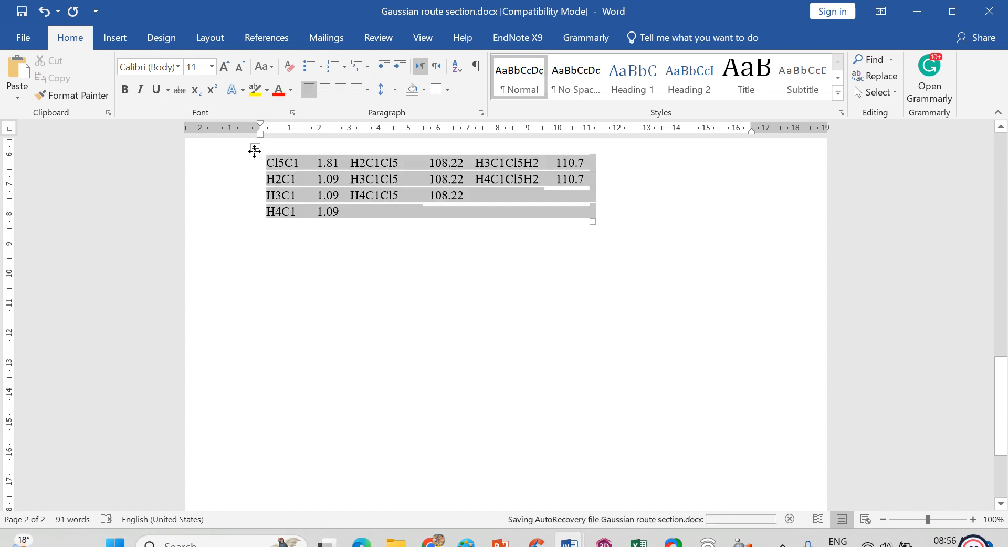
left_click(448, 89)
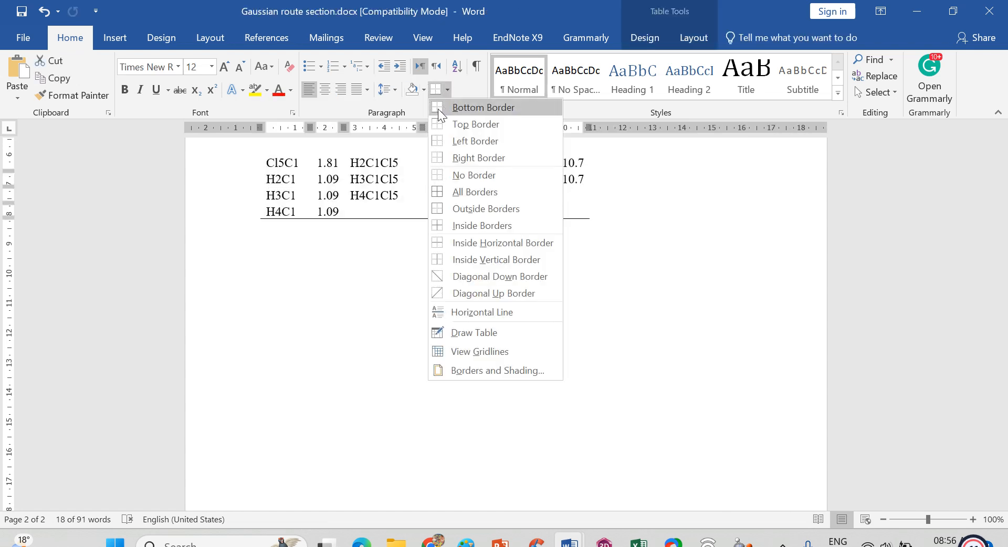
left_click(453, 103)
left_click(450, 91)
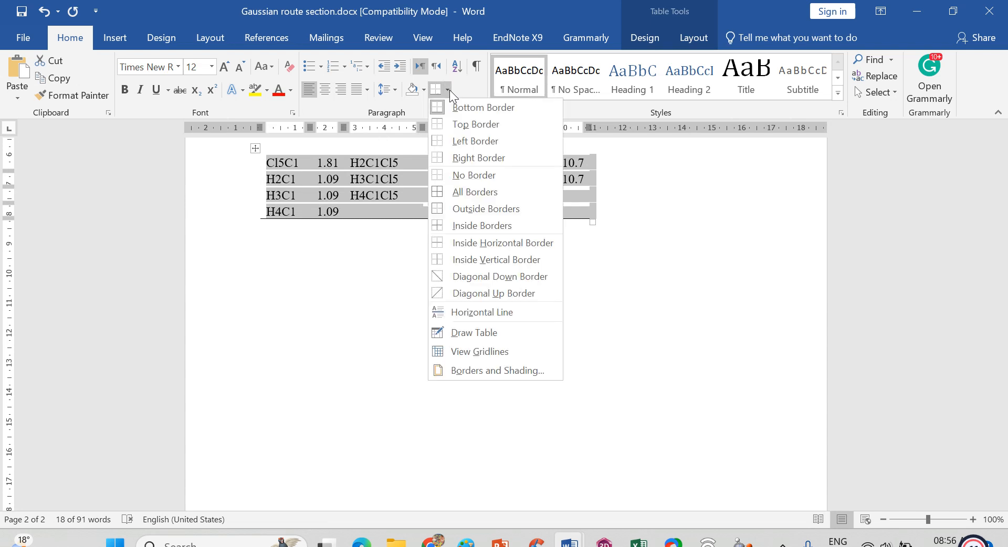
left_click(443, 125)
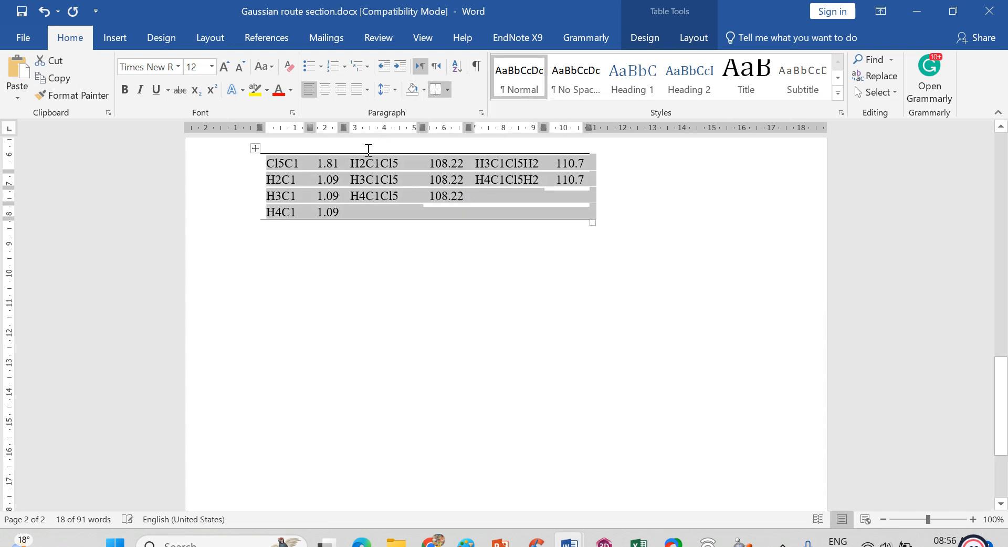
Insert four blank rows above the table's data.
right_click(282, 167)
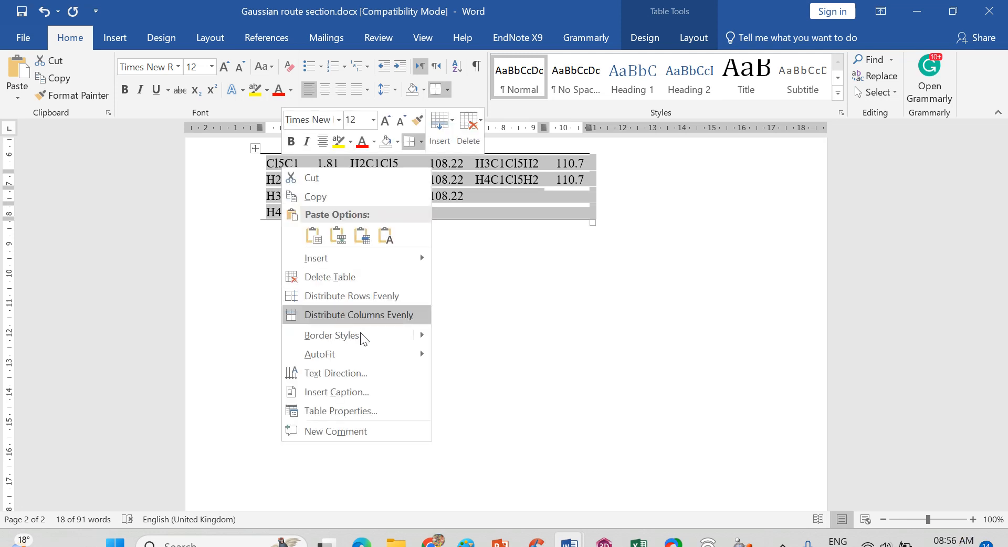
mouse_move(377, 263)
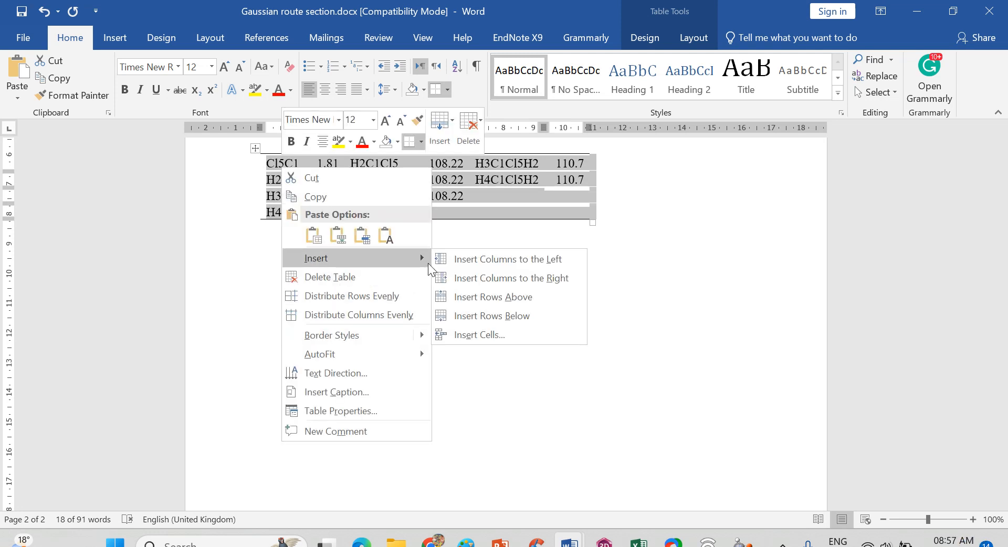
left_click(474, 299)
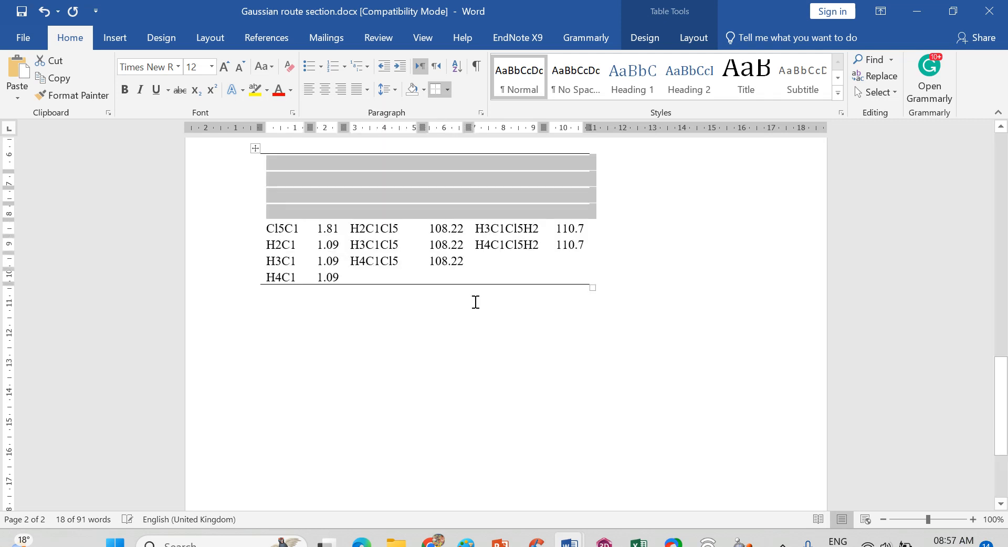
left_click(509, 342)
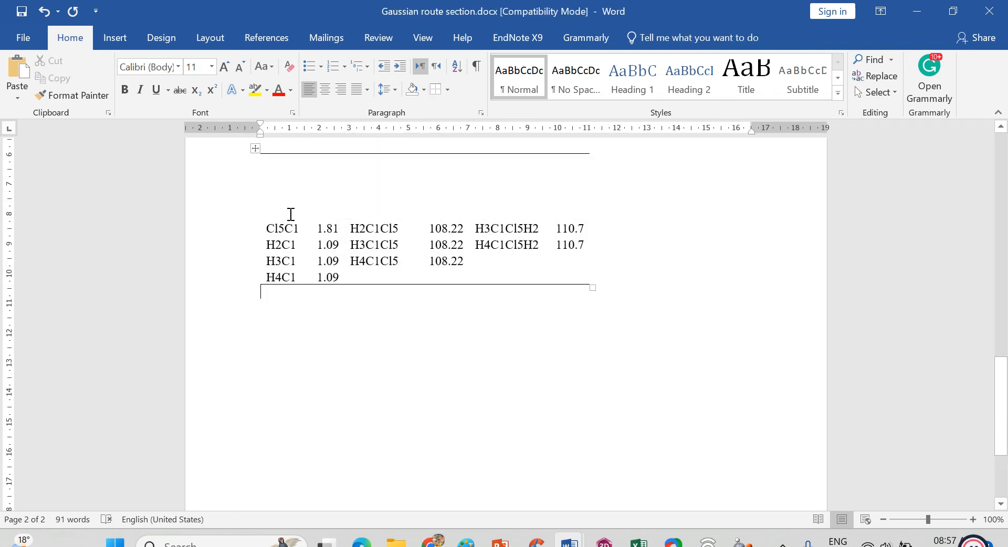
Delete three of the blank rows entirely, keeping a single empty header row above the data.
left_click_drag(288, 212, 279, 182)
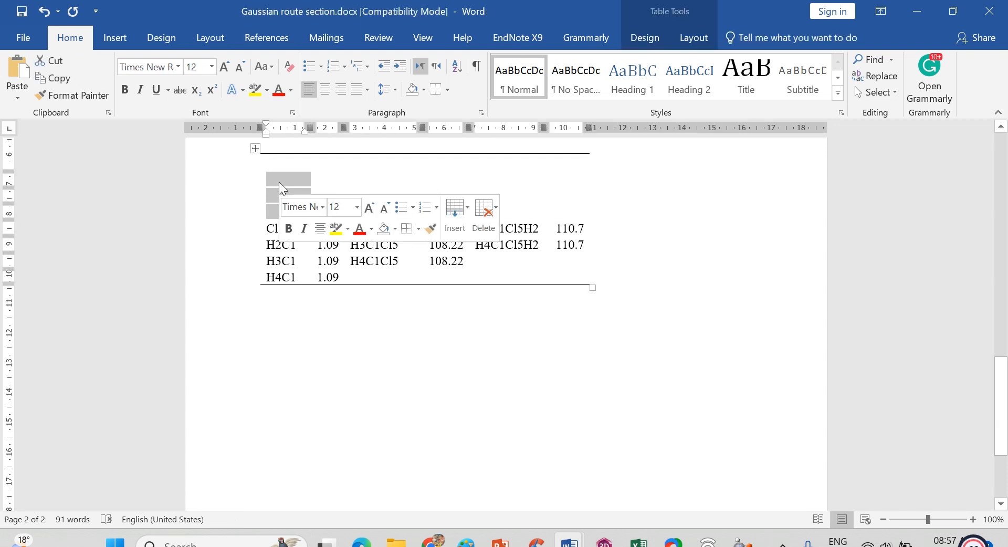
right_click(278, 181)
left_click(348, 293)
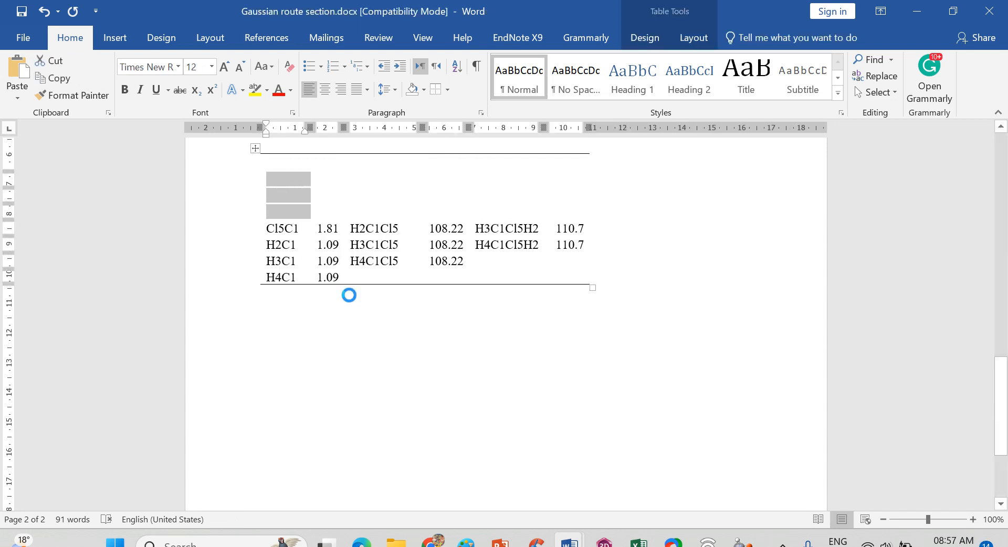
left_click(477, 260)
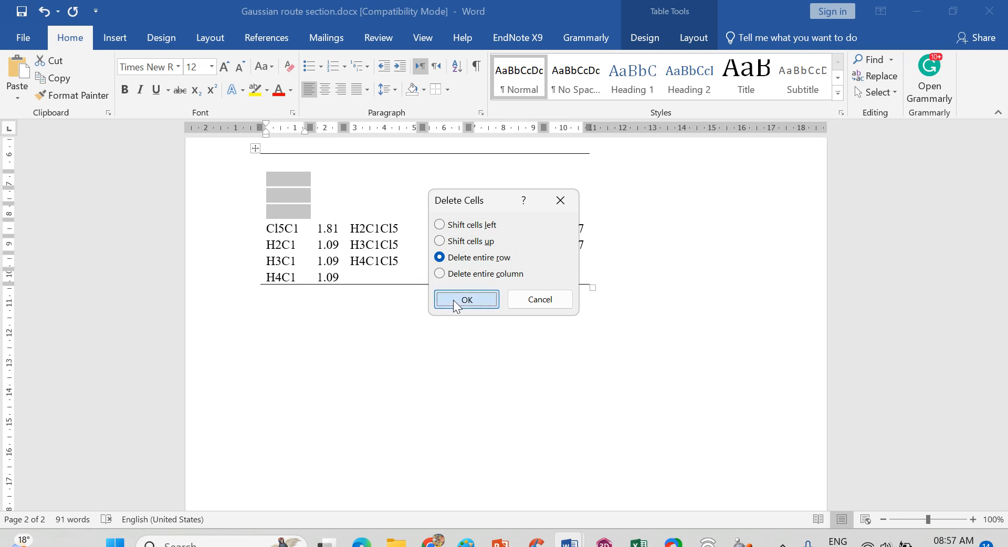
left_click(453, 300)
left_click(270, 172)
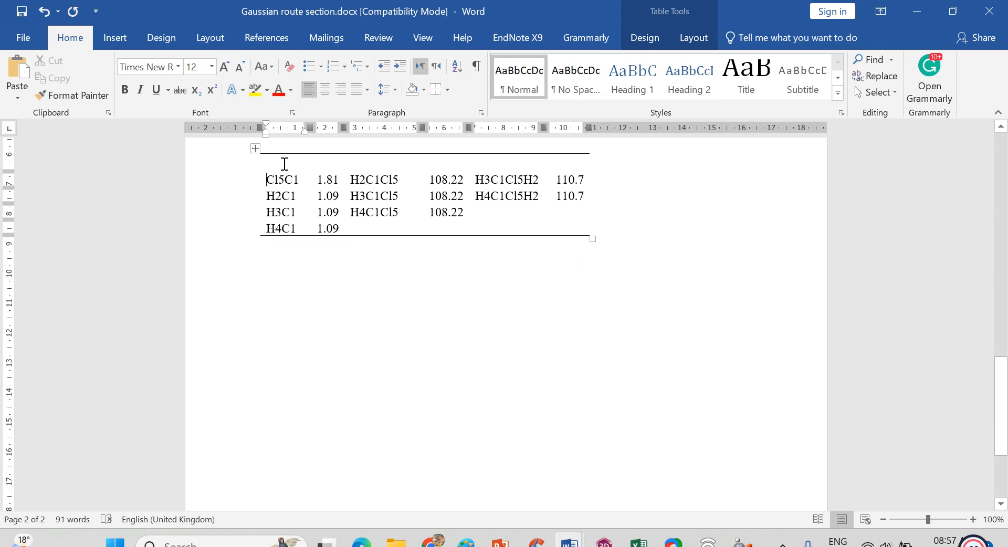
Enter "Bond Angle" in the header above the bond-length labels and merge that cell with the one above the bond lengths.
left_click(284, 164)
type("B")
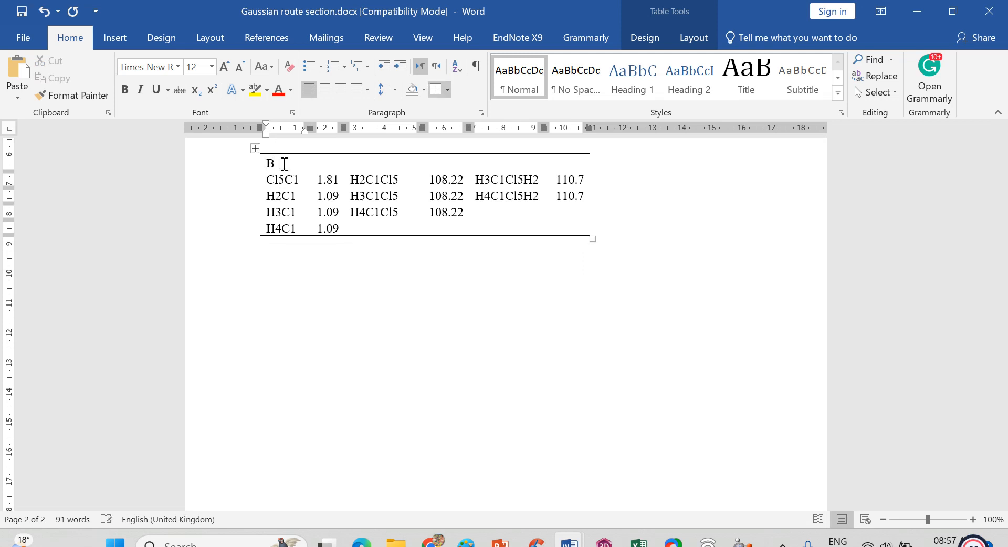
type("ond")
key("Return")
type("Angle")
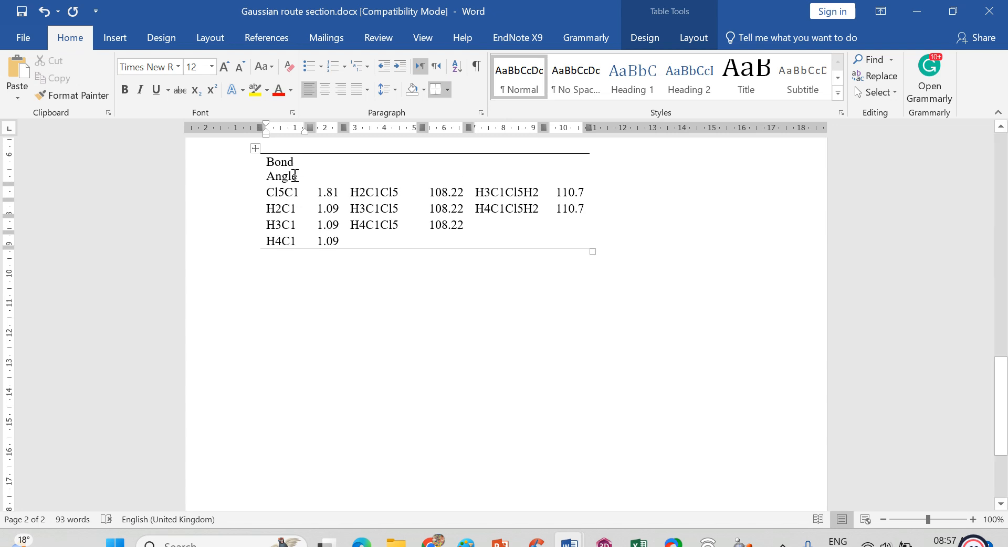
left_click_drag(309, 175, 311, 177)
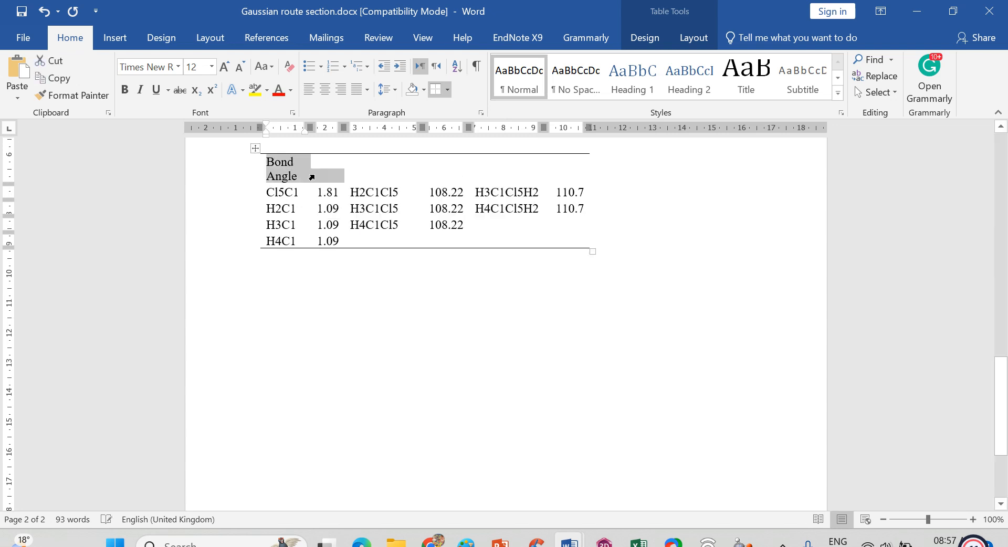
right_click(313, 177)
left_click(370, 303)
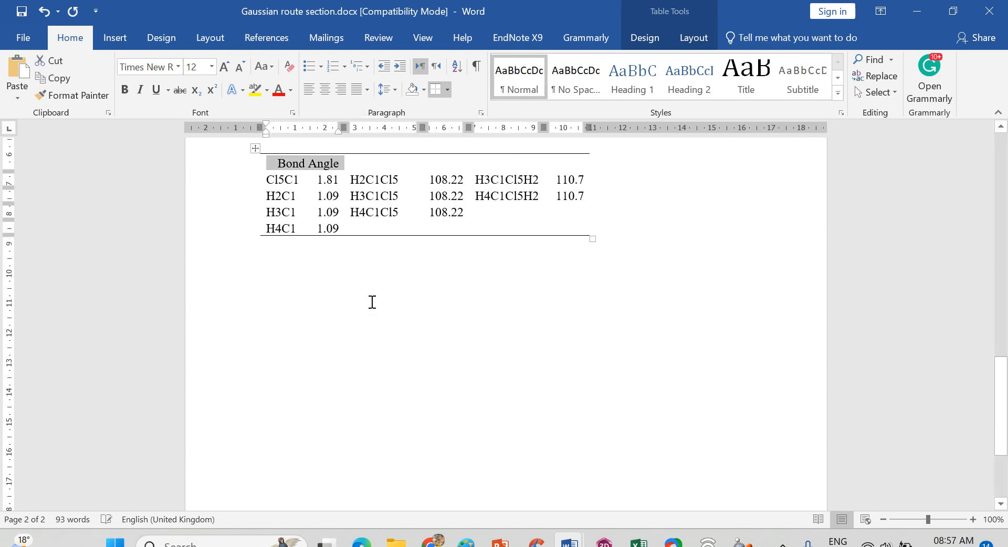
Enter "Bond Angle" in the header above the bond-angle labels and merge that cell with the one above the angle values.
left_click(381, 167)
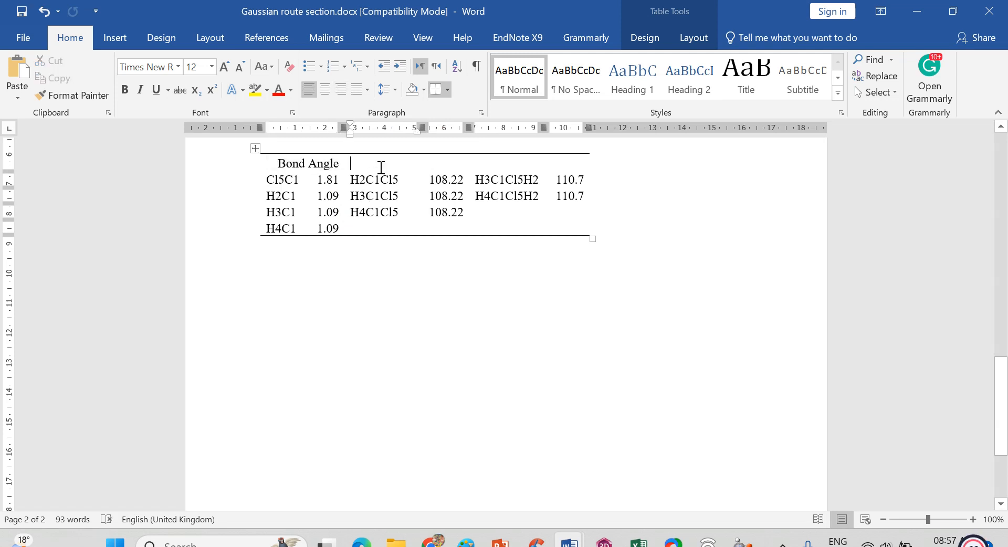
type("Bo")
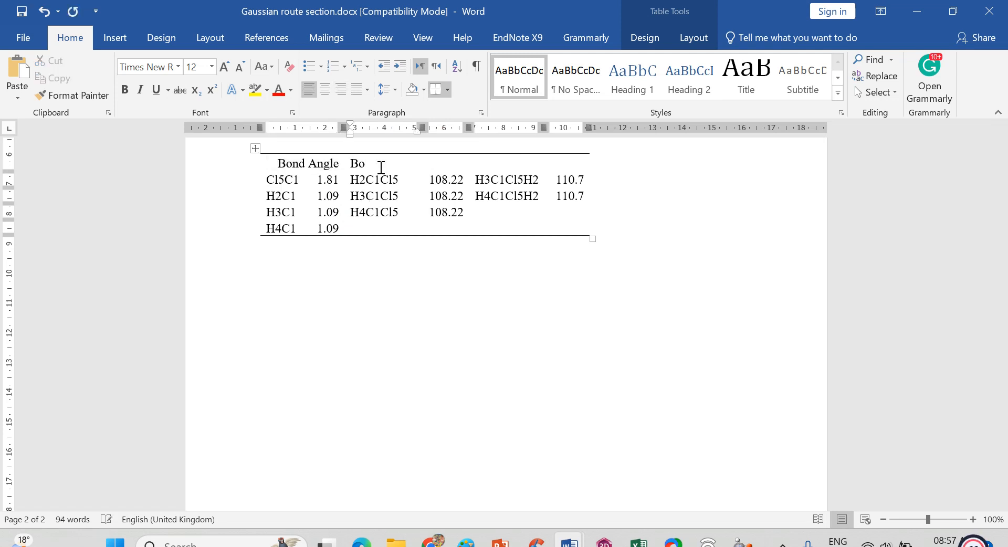
type("nd")
type(" Ga")
key("BackSpace")
key("BackSpace")
type("Abglengl")
left_click_drag(374, 167, 434, 167)
right_click(434, 168)
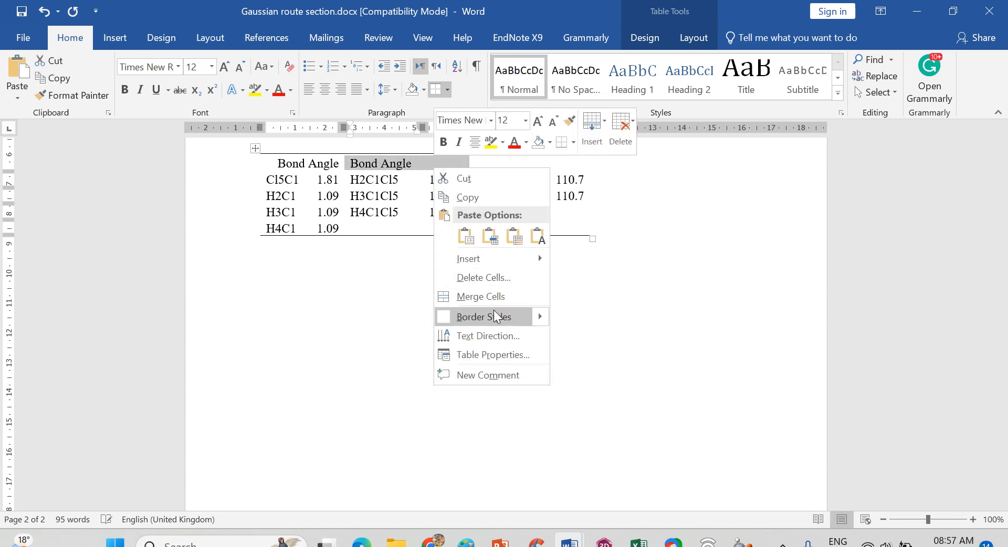
left_click(480, 296)
key("ctrl+r")
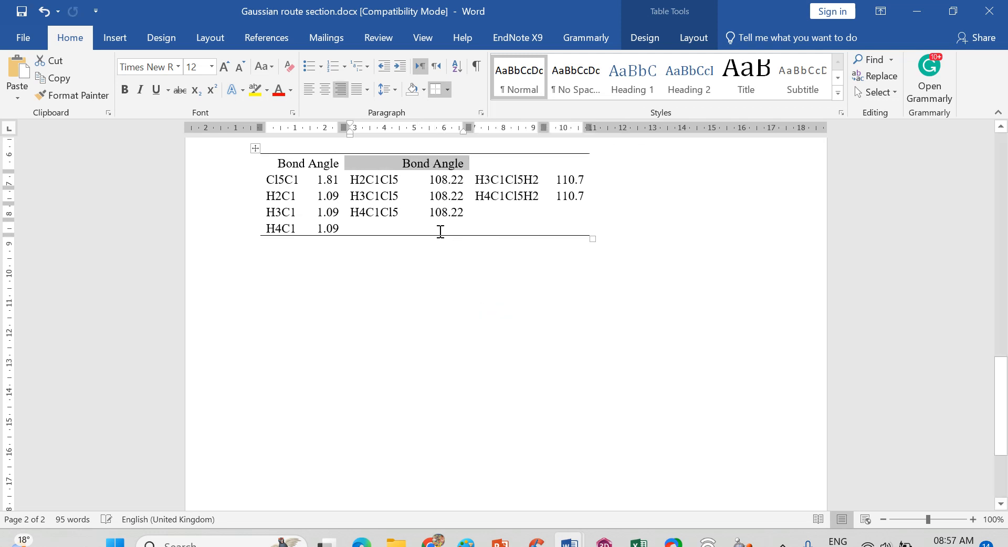
Change the header above the bond-length columns to "Bond Length".
left_click(341, 166)
key("BackSpace")
key("BackSpace")
key("BackSpace")
key("BackSpace")
key("BackSpace")
key("BackSpace")
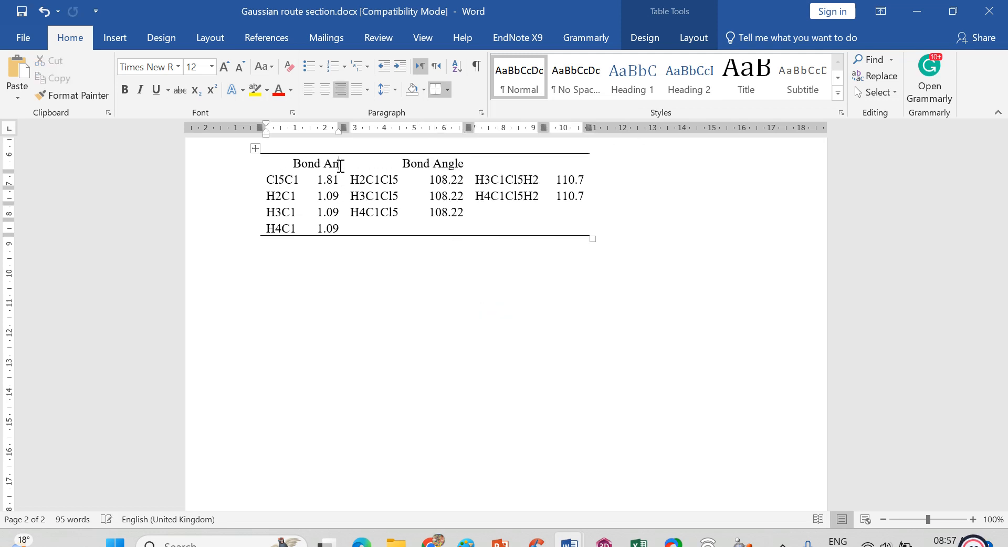
type("Length")
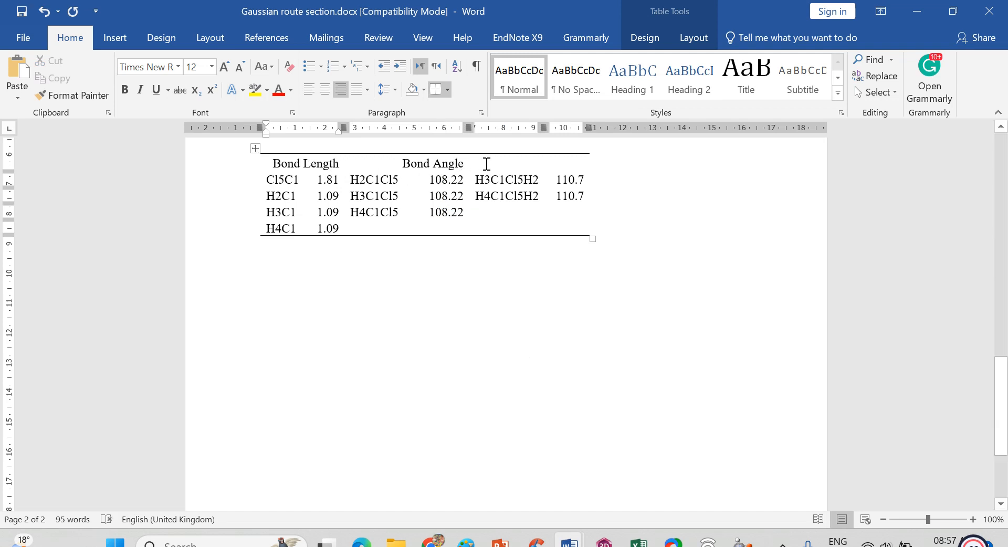
Enter "Dihedral angle" in the header above the torsion labels, correcting its spelling with the suggested word.
left_click(494, 164)
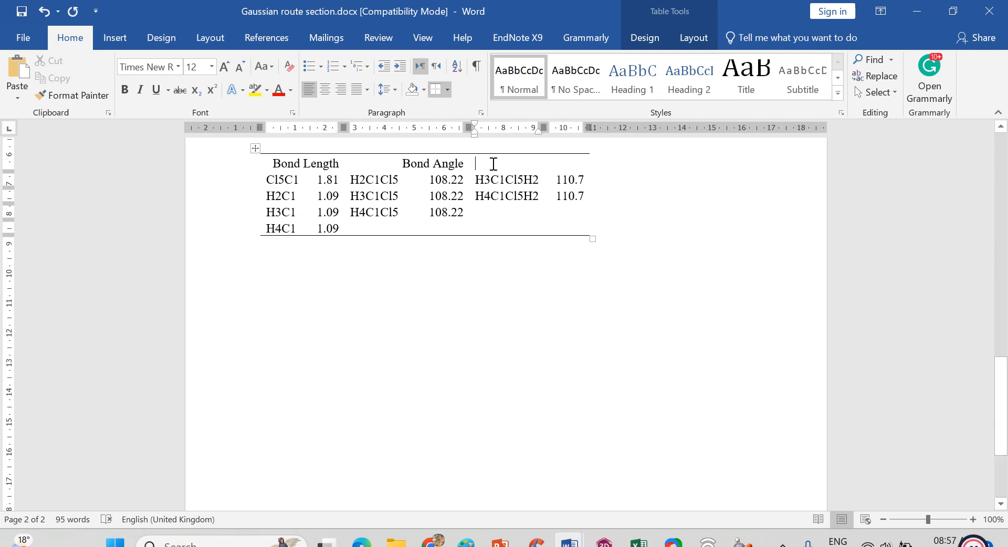
type("Done")
type("d")
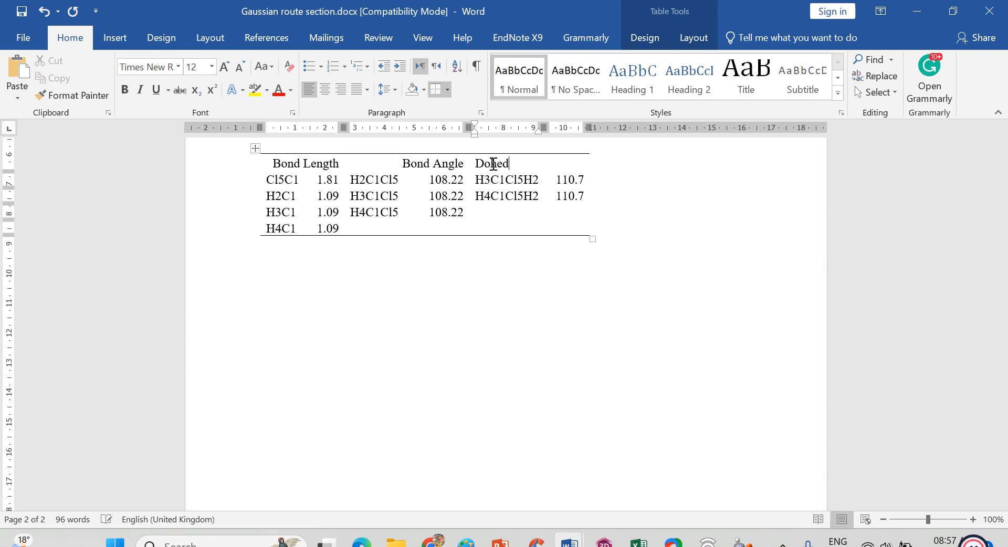
type("ral angle")
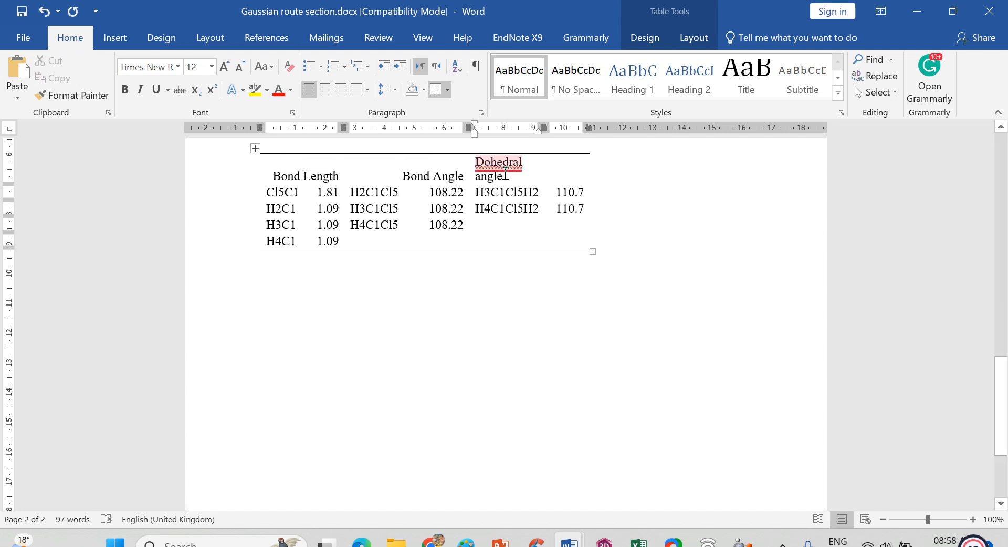
mouse_move(505, 175)
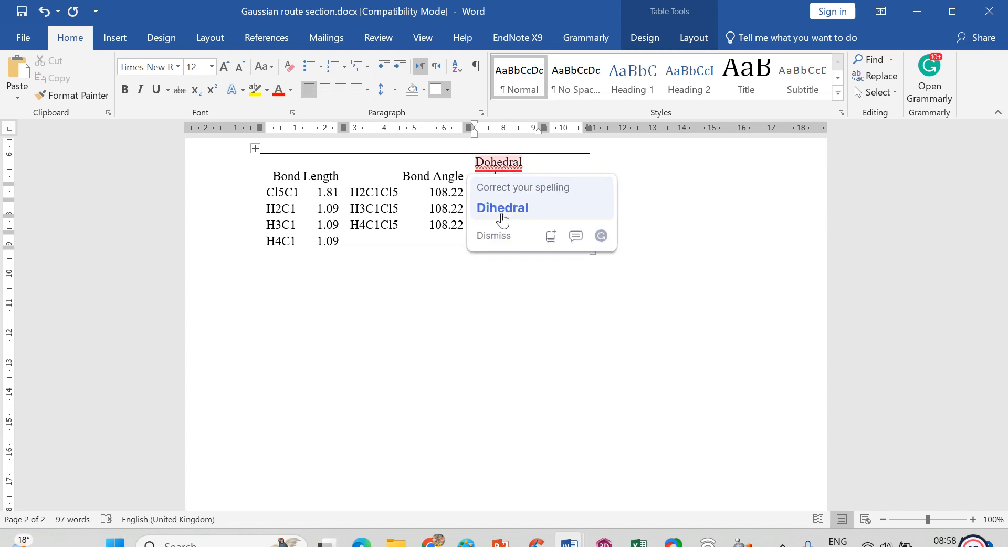
left_click(502, 214)
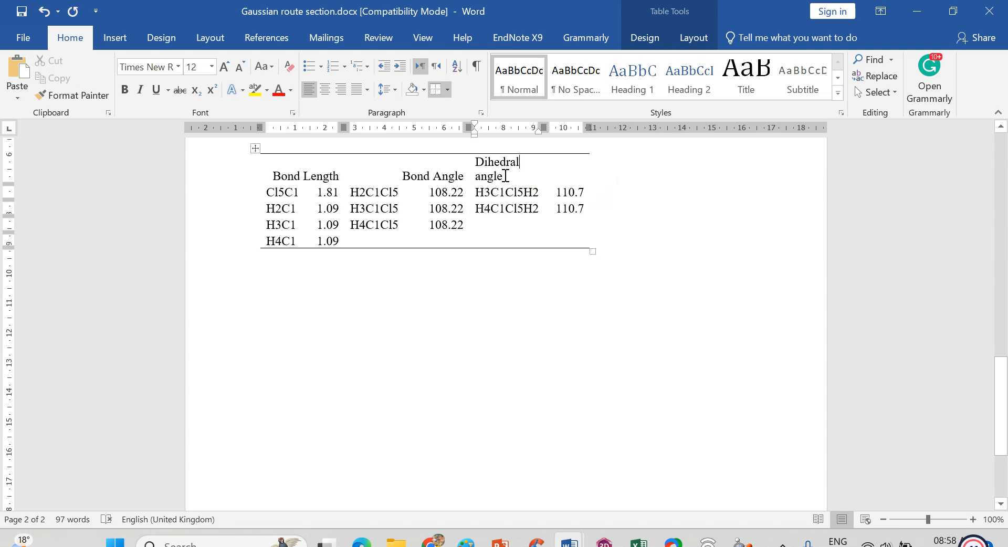
Merge the "Dihedral angle" header cell with the empty cell above the torsion values.
left_click_drag(506, 176, 556, 168)
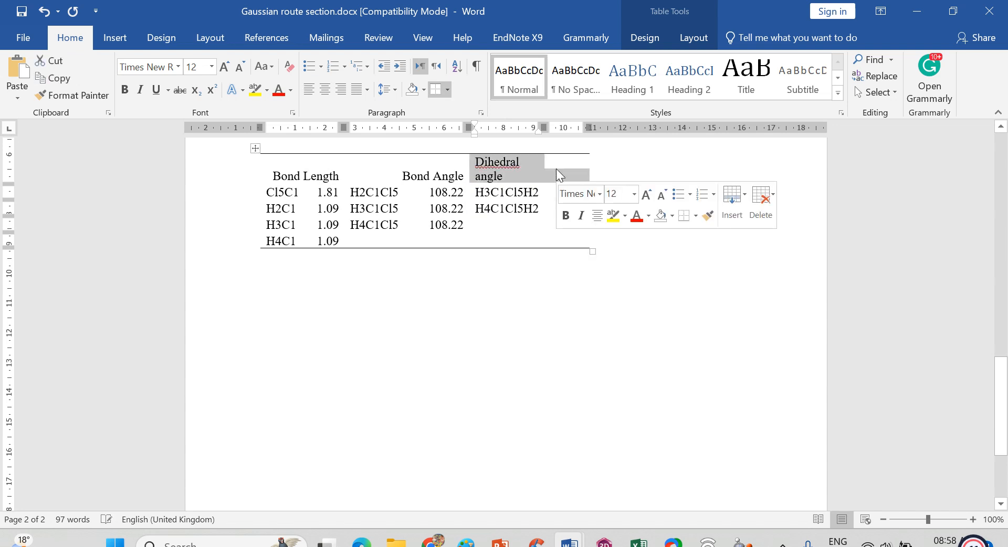
right_click(556, 169)
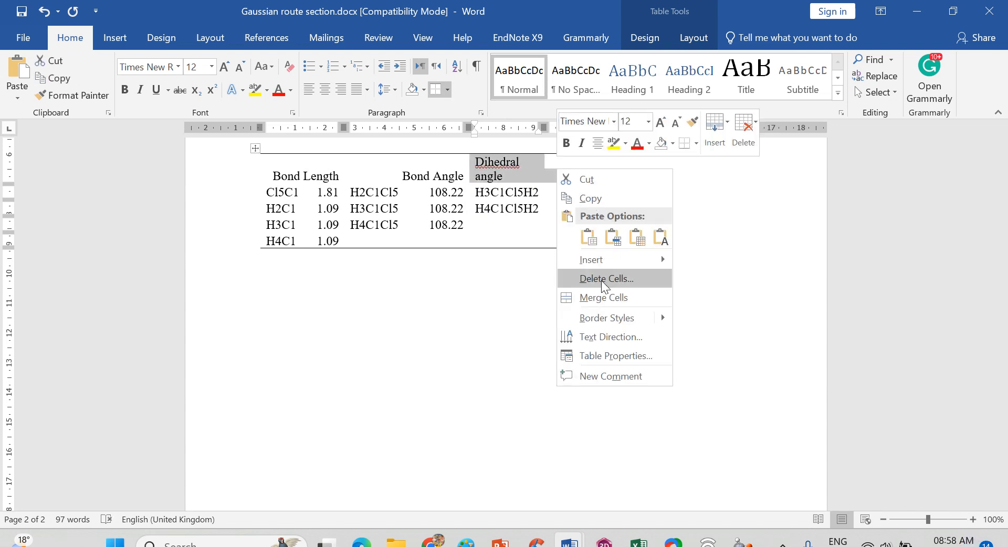
left_click(604, 298)
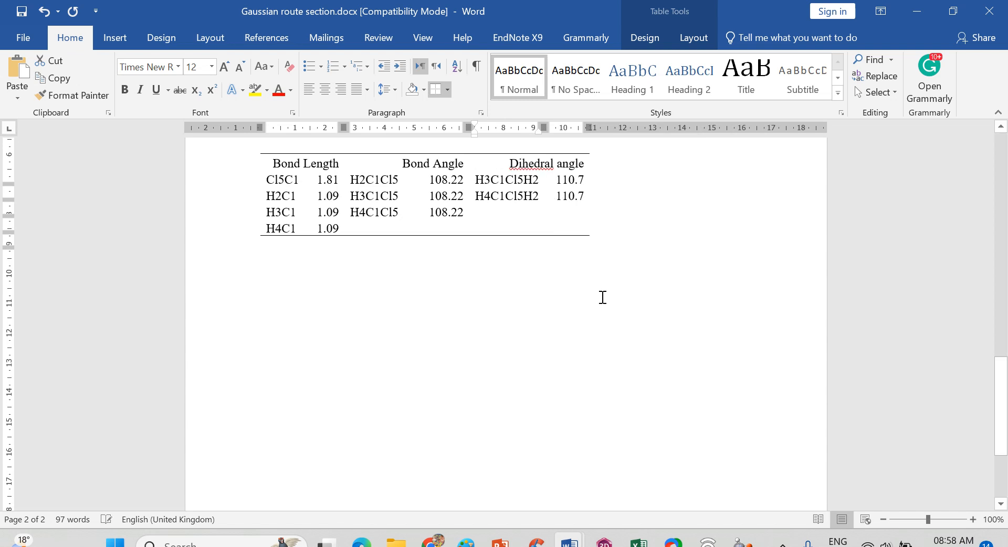
left_click(518, 291)
left_click(352, 166)
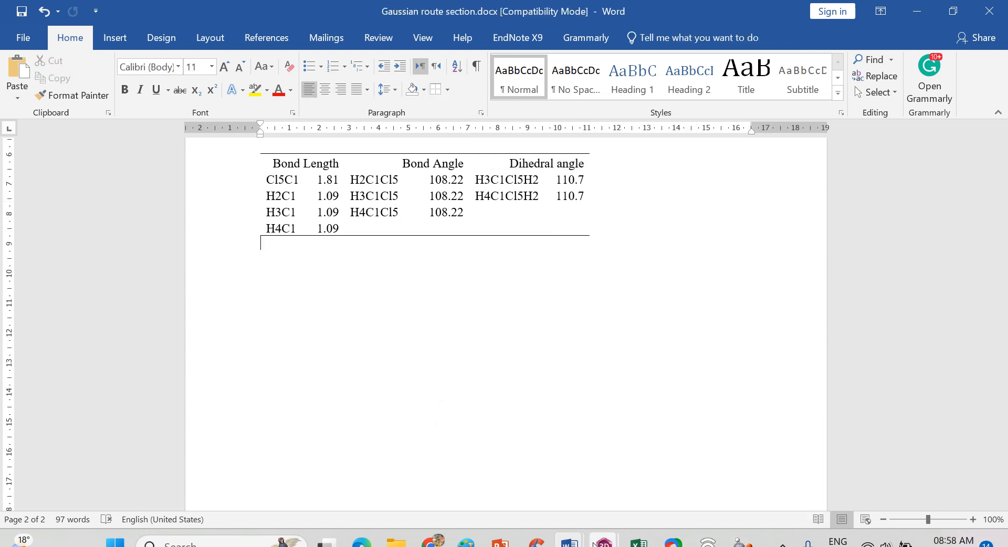
Examine the layout of the geometry table in the open supporting-information document and return to Gaussian route section.docx.
mouse_move(576, 544)
left_click(642, 490)
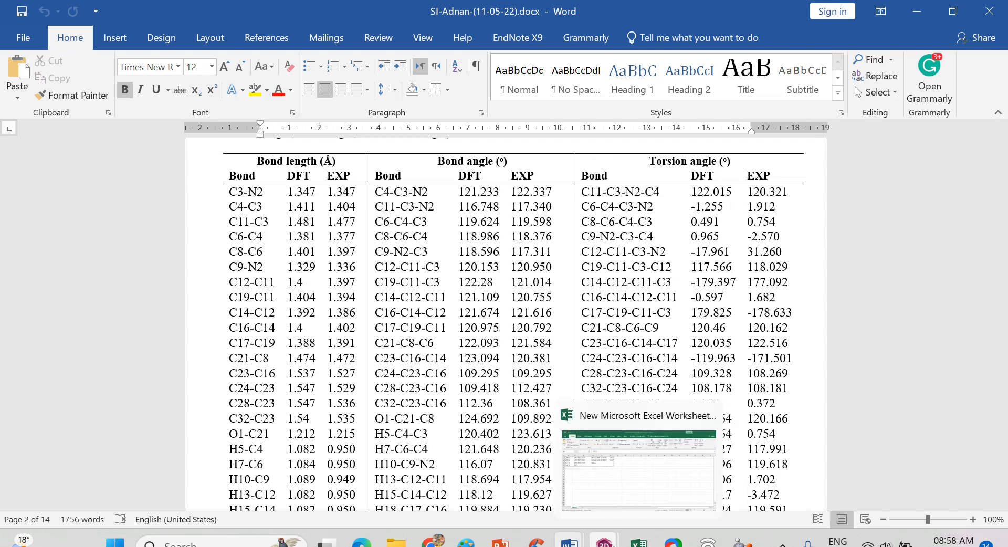
mouse_move(611, 544)
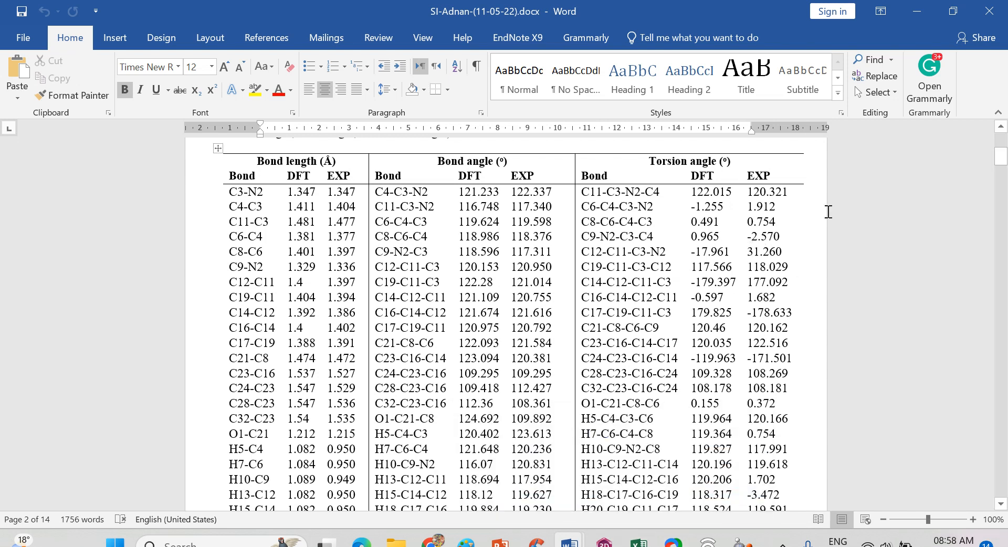
mouse_move(569, 543)
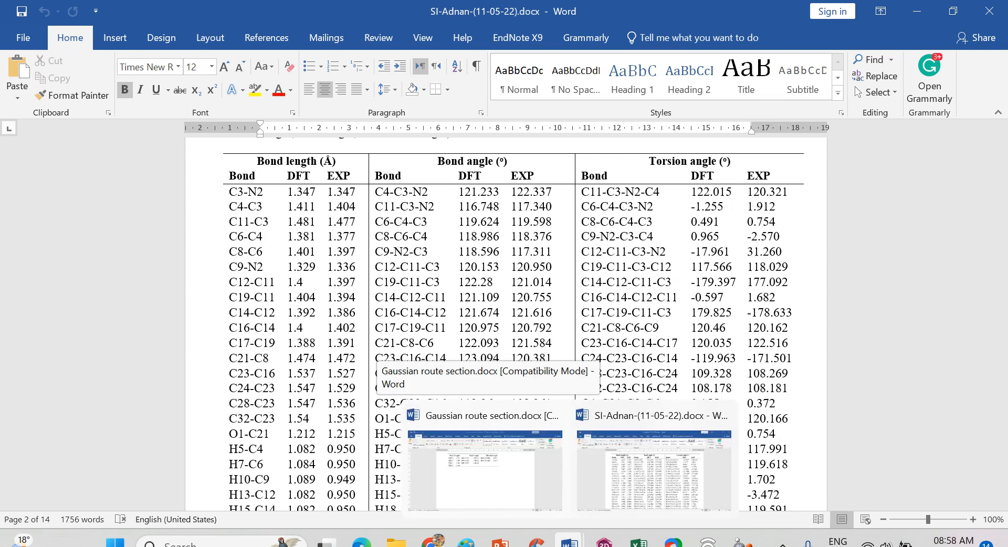
left_click(527, 502)
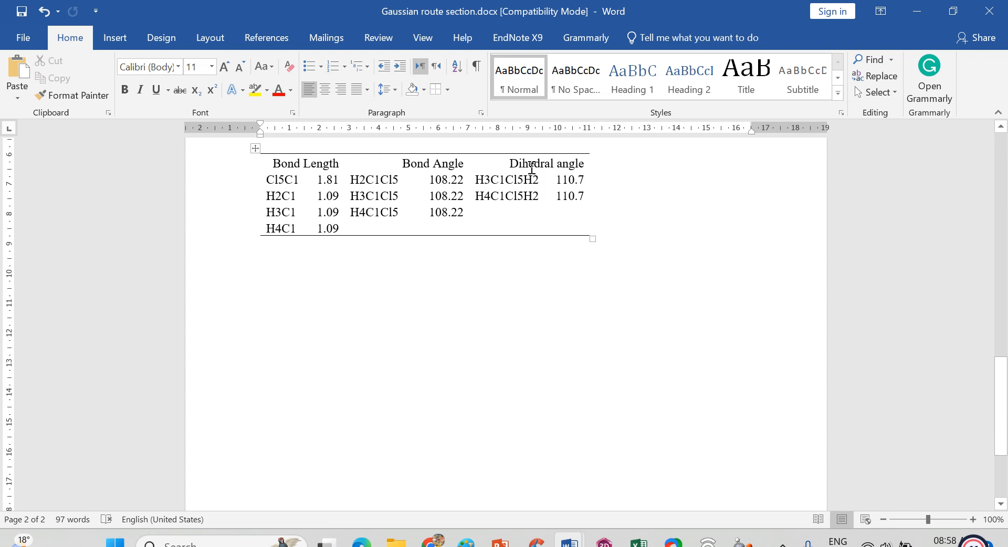
Center the contents of all table cells, including the three merged headers.
left_click_drag(273, 163, 566, 228)
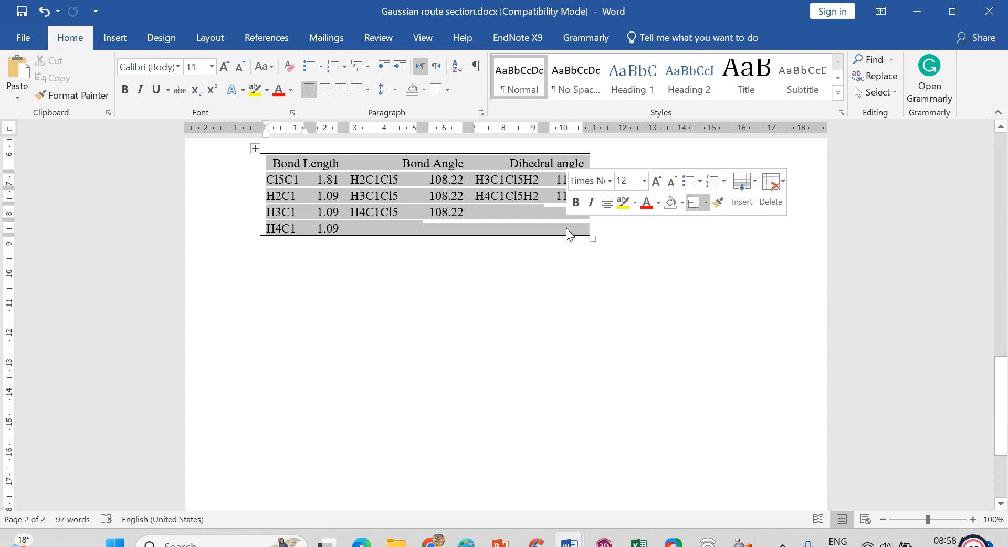
left_click(325, 89)
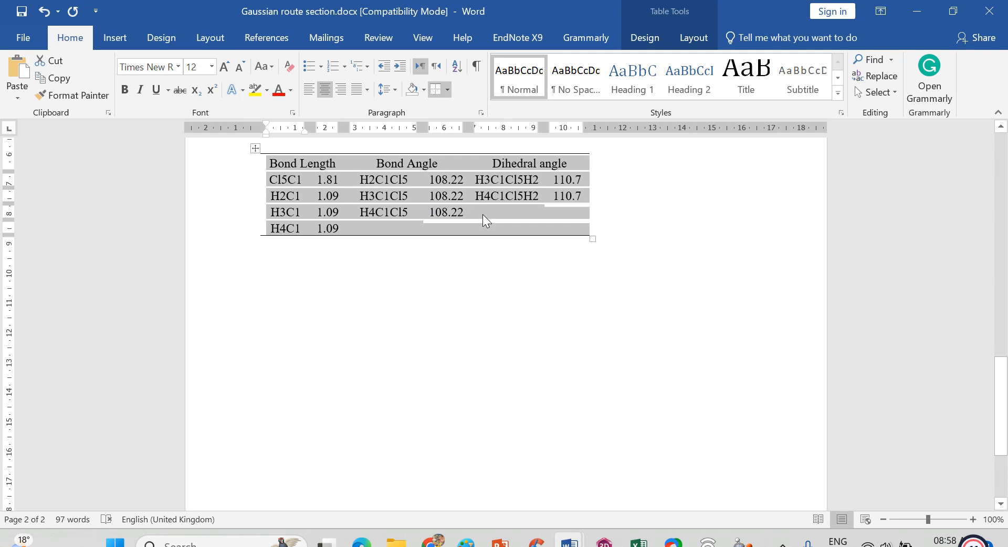
left_click(471, 231)
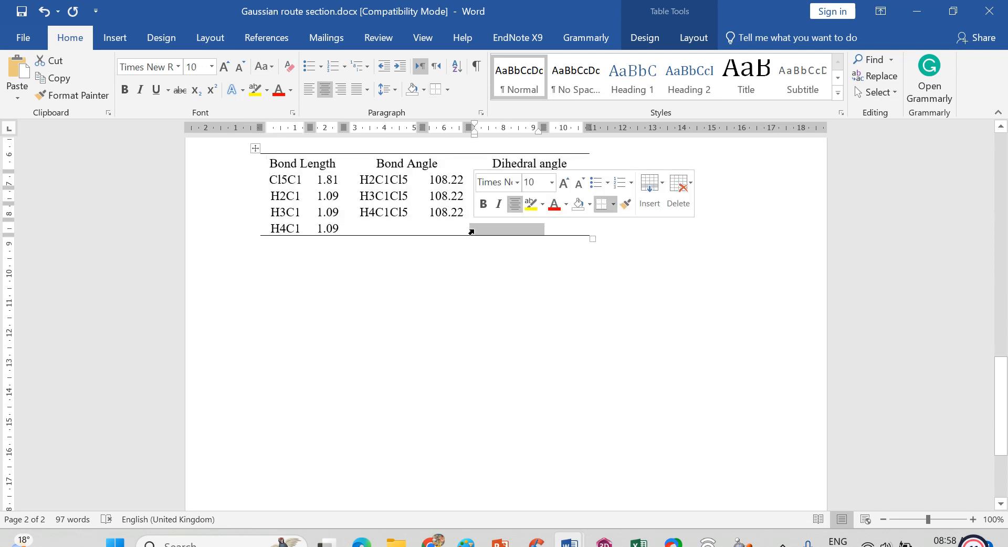